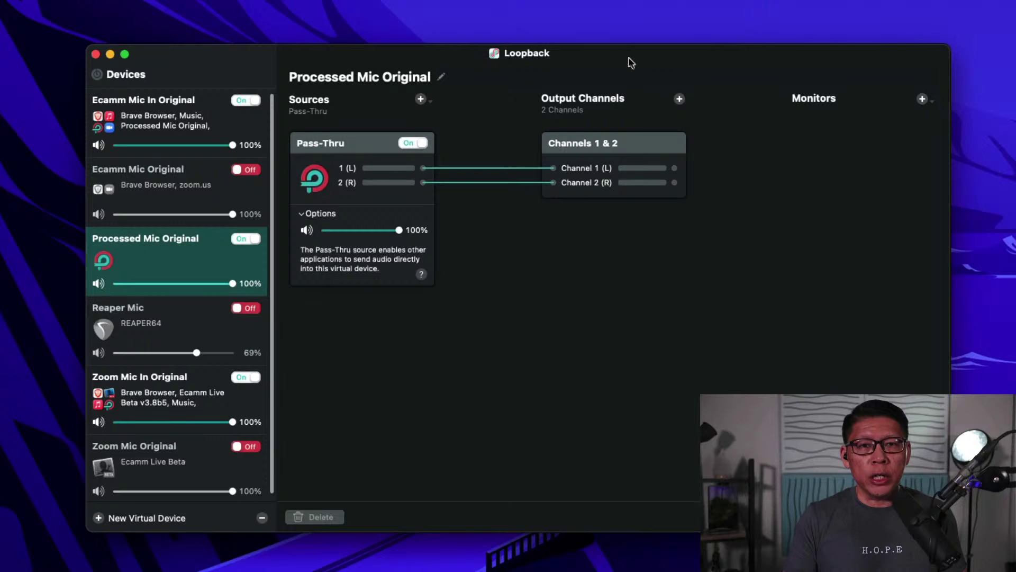
Turn off the Processed Mic Original and Ecamm Mic In Original virtual devices.
{"action": "left_click_drag", "start_coordinate": [629, 62], "coordinate": [675, 52]}
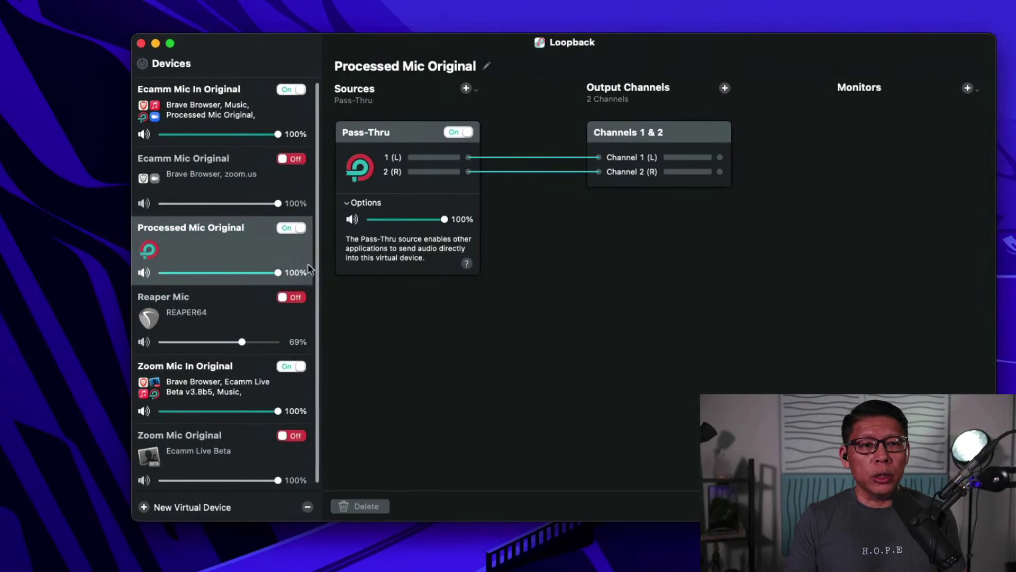
{"action": "left_click", "coordinate": [294, 228]}
{"action": "left_click", "coordinate": [293, 90]}
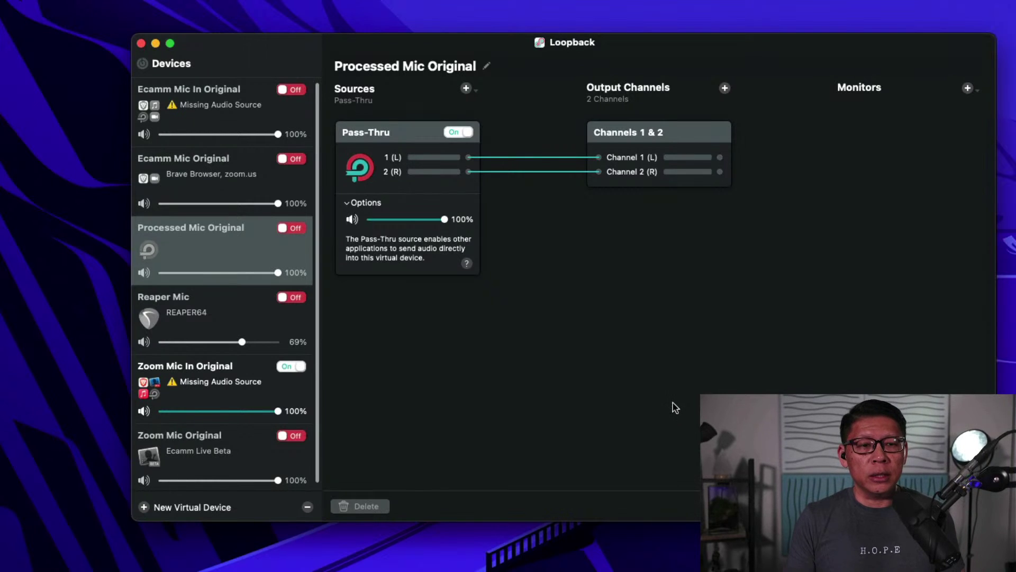
Create a new virtual device and name it "1Processed Audio".
{"action": "left_click", "coordinate": [144, 507]}
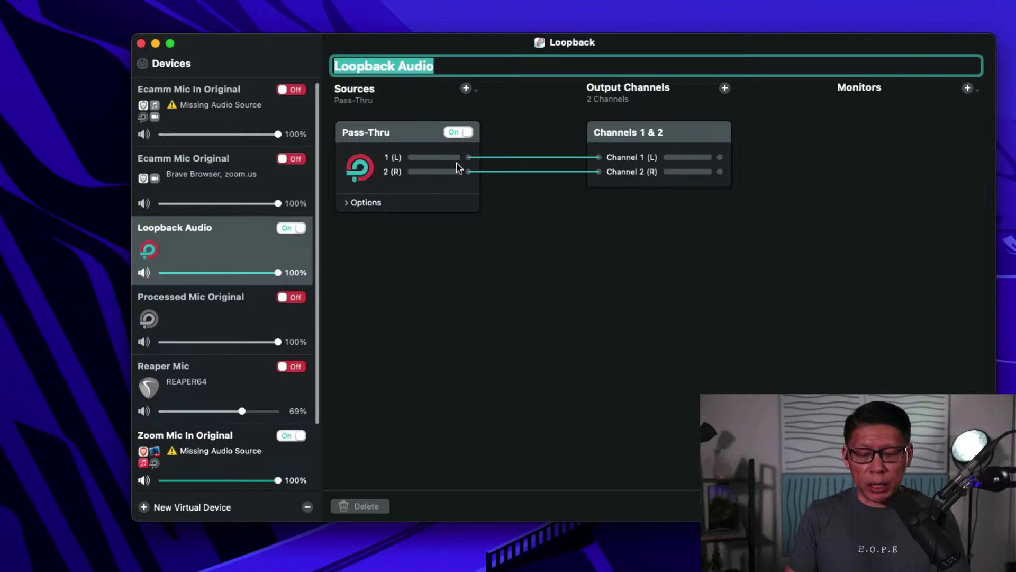
{"action": "type", "text": "1"}
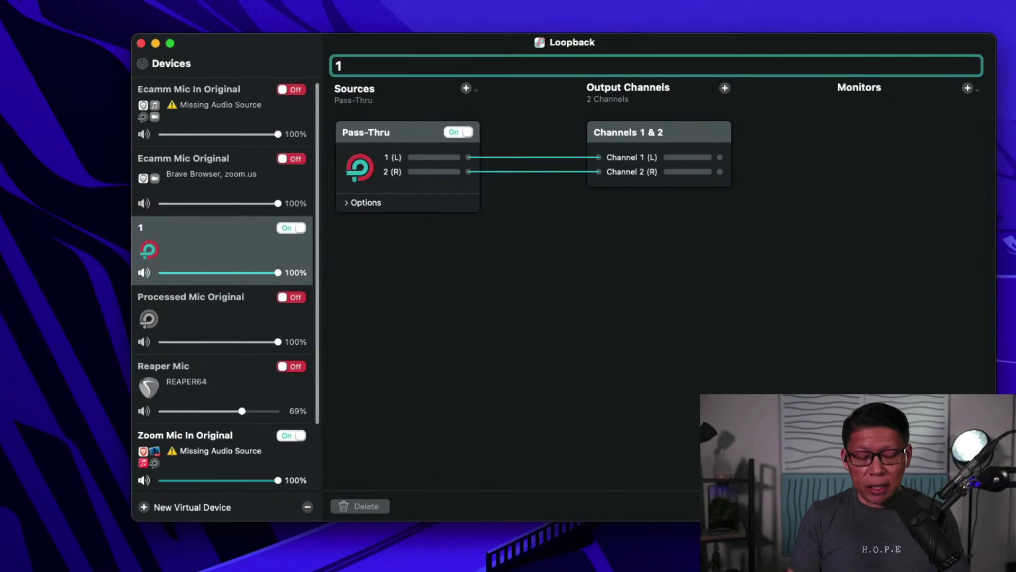
{"action": "type", "text": "Pr"}
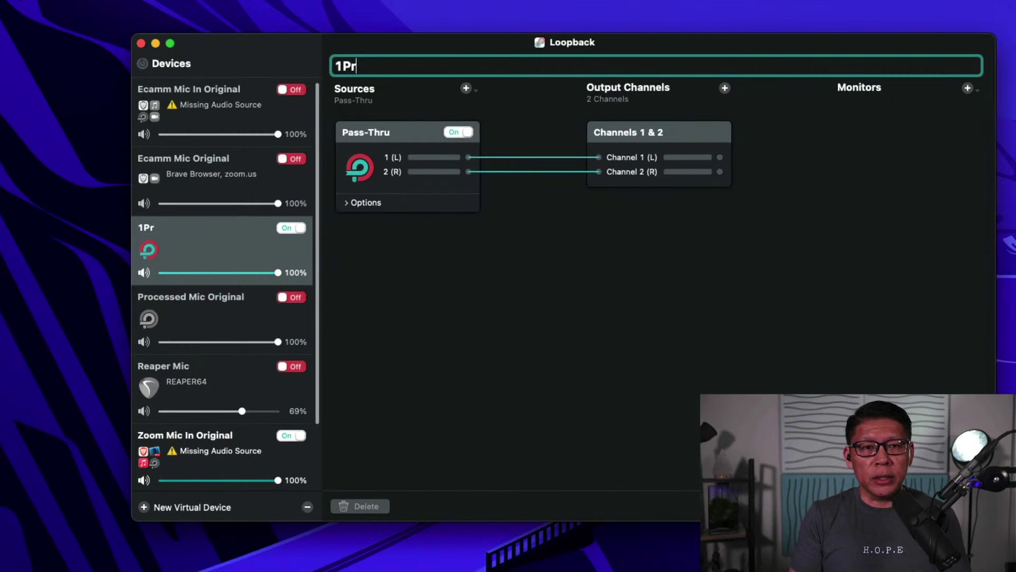
{"action": "type", "text": "ocee"}
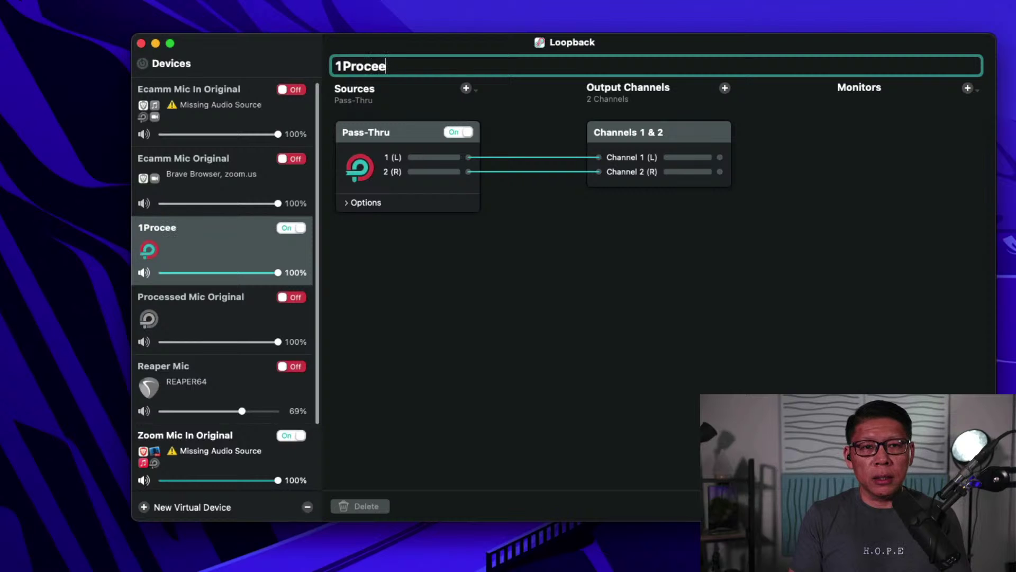
{"action": "key", "text": "BackSpace"}
{"action": "type", "text": "sse"}
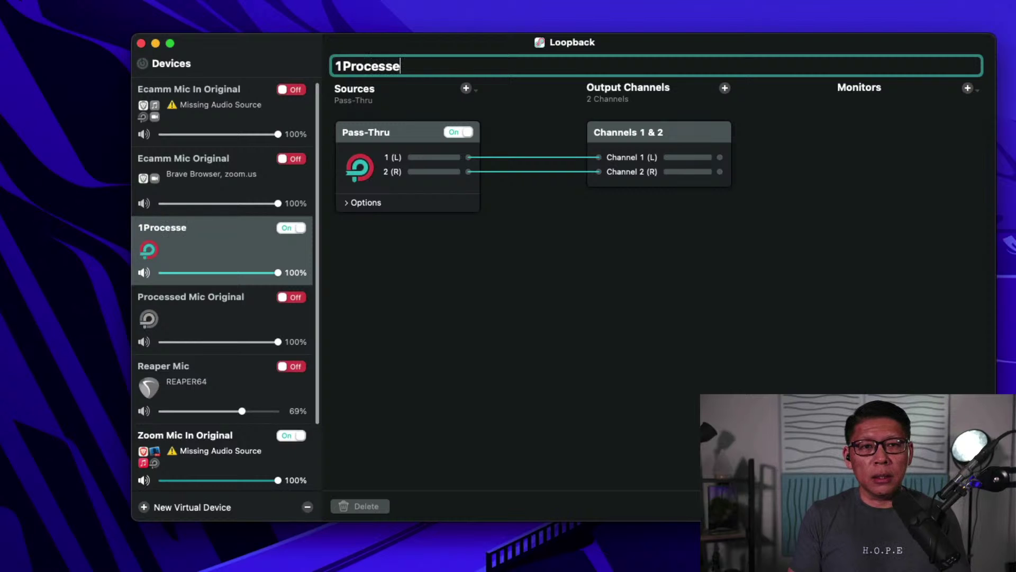
{"action": "type", "text": "d Audio"}
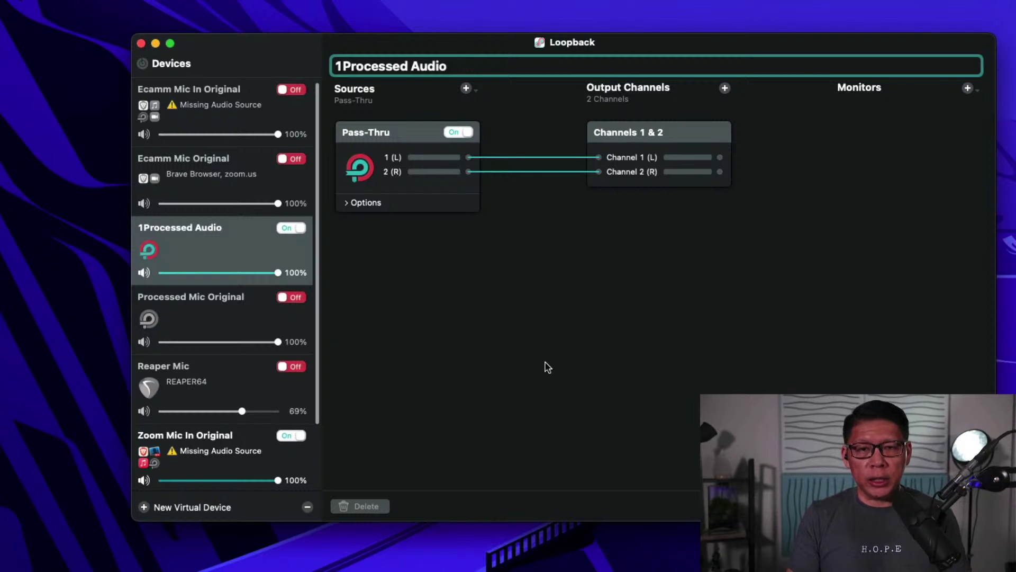
{"action": "key", "text": "Return"}
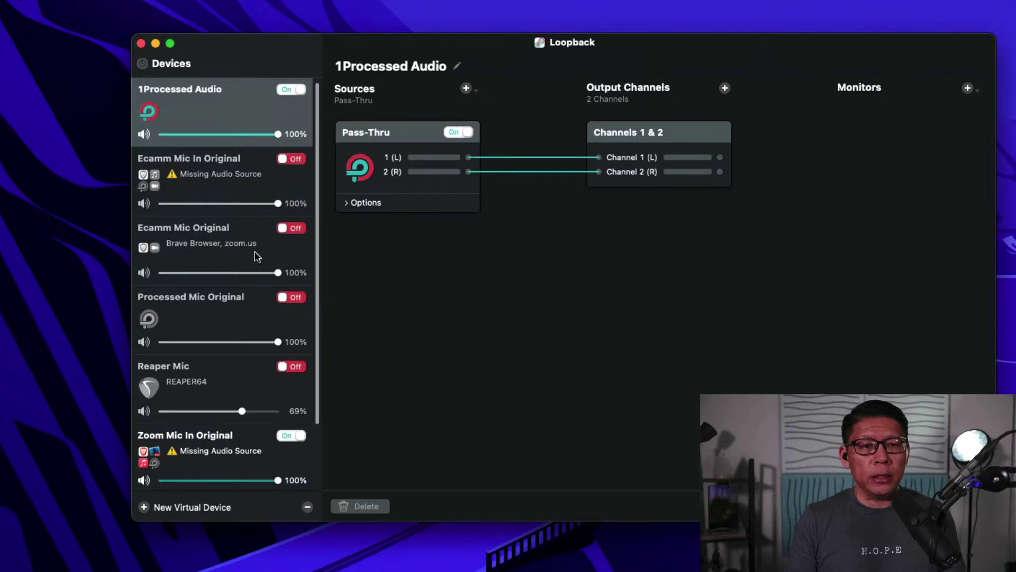
Turn off the Zoom Mic In Original device, then switch 1Processed Audio off and back on.
{"action": "left_click", "coordinate": [291, 435]}
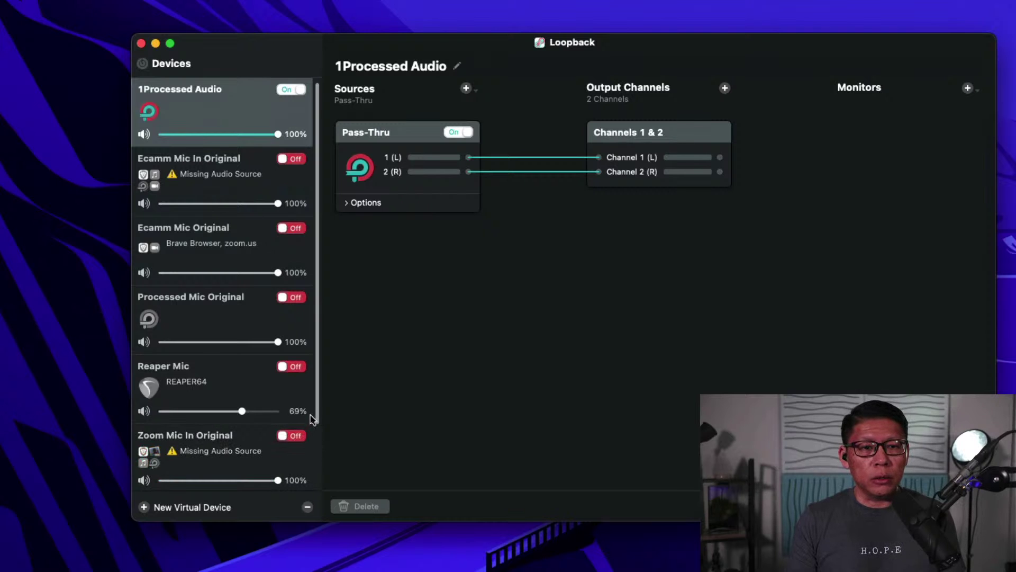
{"action": "scroll", "coordinate": [316, 413], "scroll_direction": "down", "scroll_amount": 3}
{"action": "scroll", "coordinate": [318, 370], "scroll_direction": "up", "scroll_amount": 3}
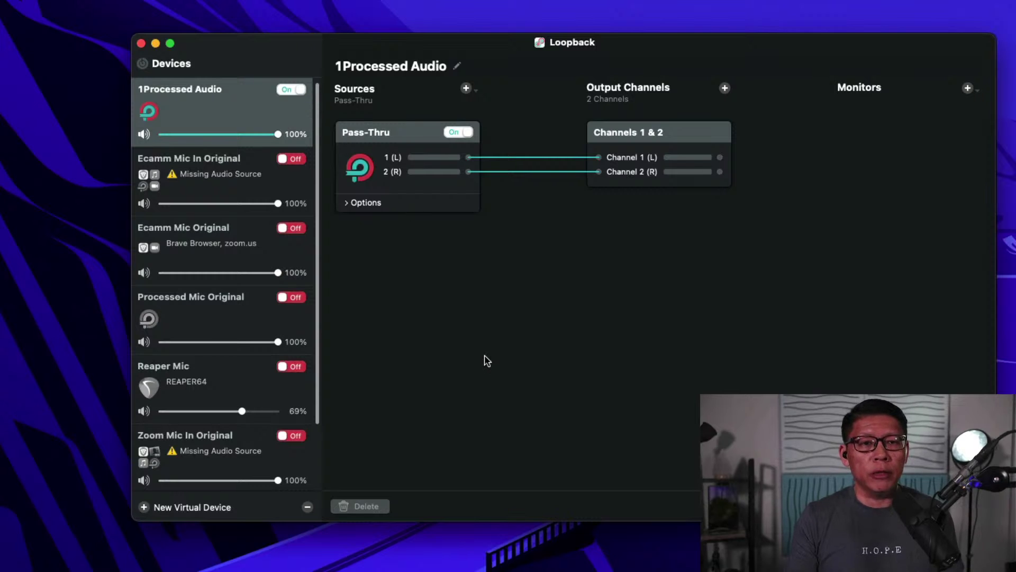
{"action": "left_click", "coordinate": [295, 91]}
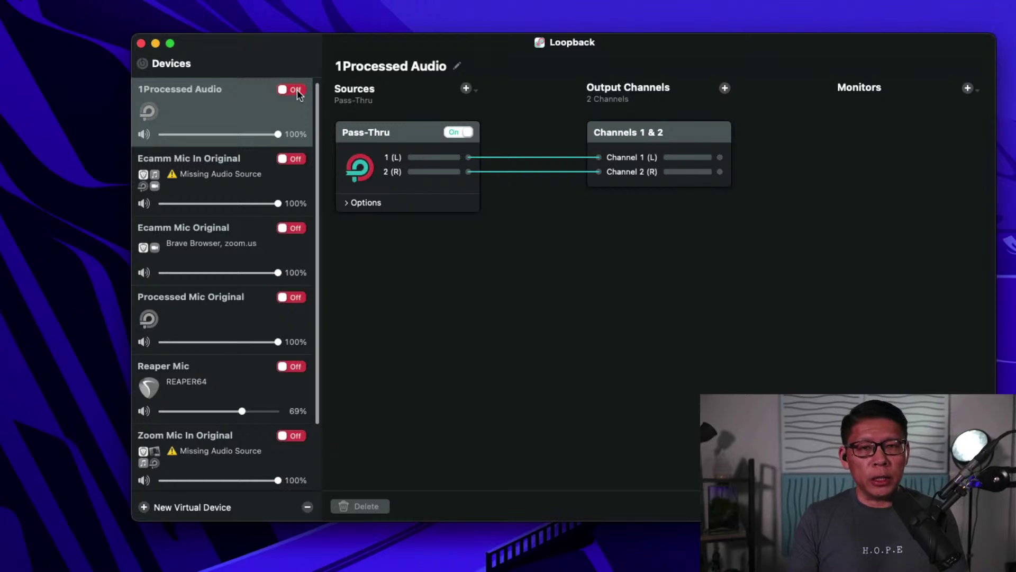
{"action": "left_click", "coordinate": [295, 90]}
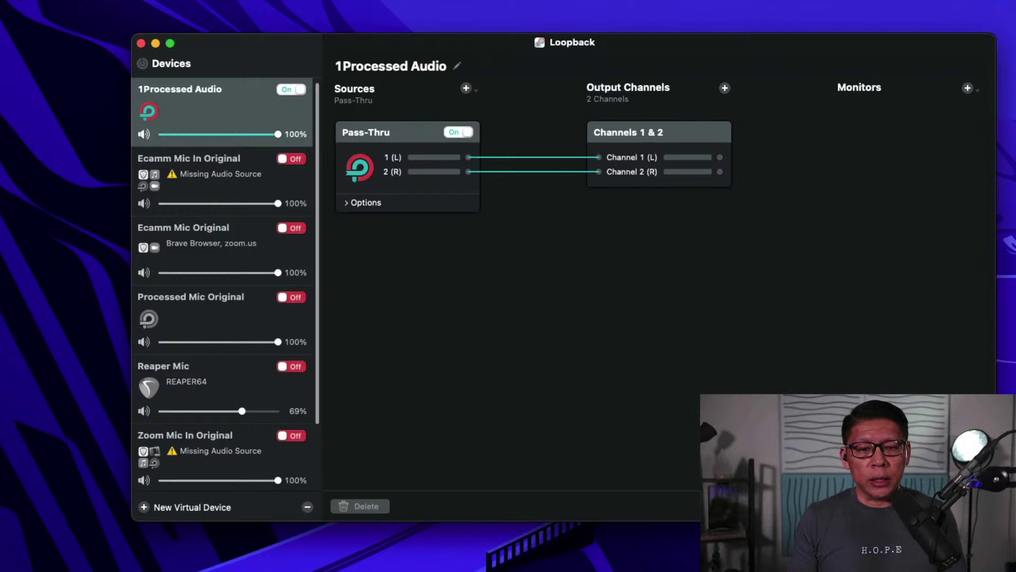
Switch to Audio Hijack, create a new blank session and enlarge its window to fill the screen.
{"action": "key", "text": "super+Tab"}
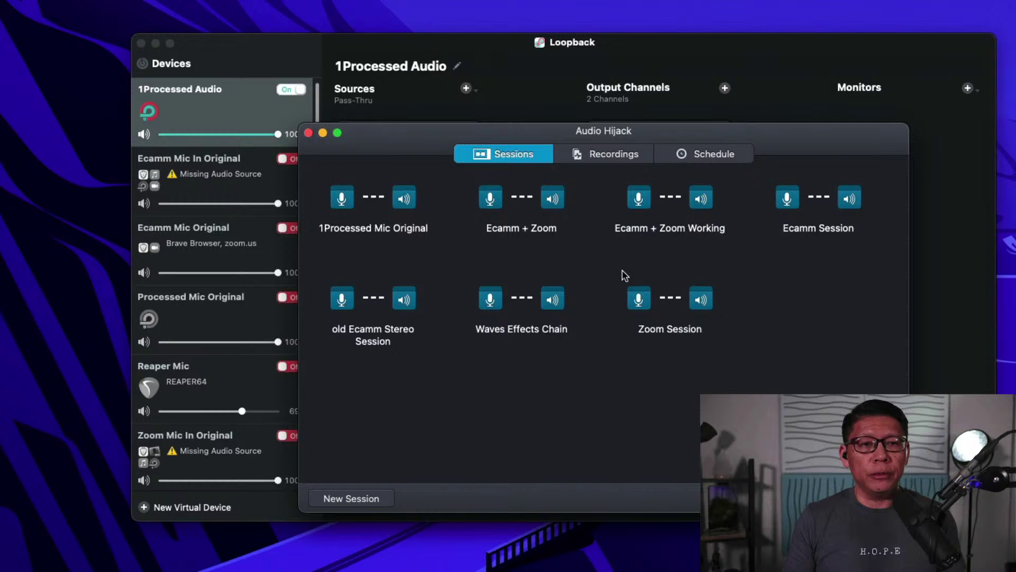
{"action": "left_click", "coordinate": [365, 499]}
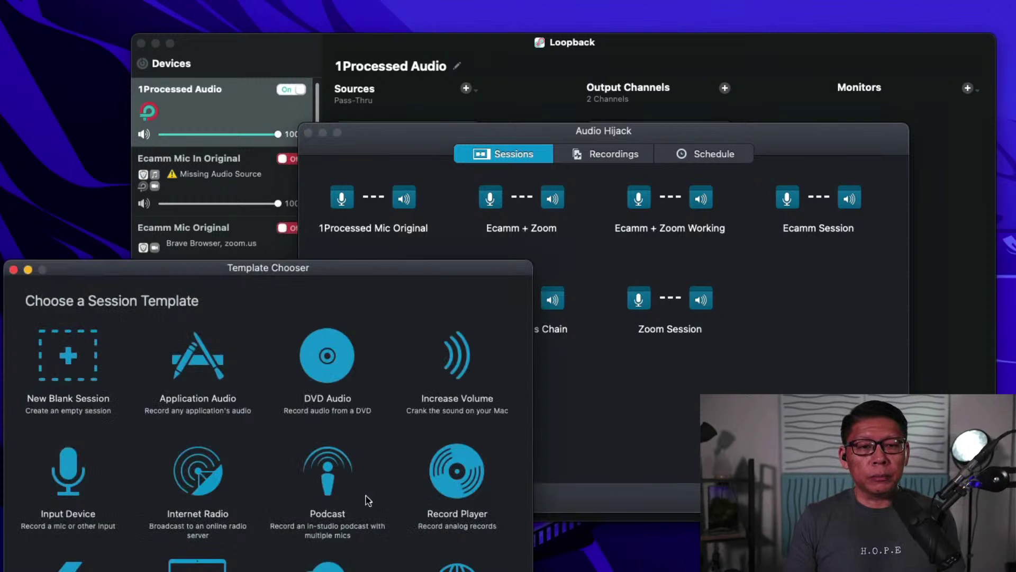
{"action": "double_click", "coordinate": [71, 360]}
{"action": "left_click_drag", "start_coordinate": [220, 338], "coordinate": [265, 267]}
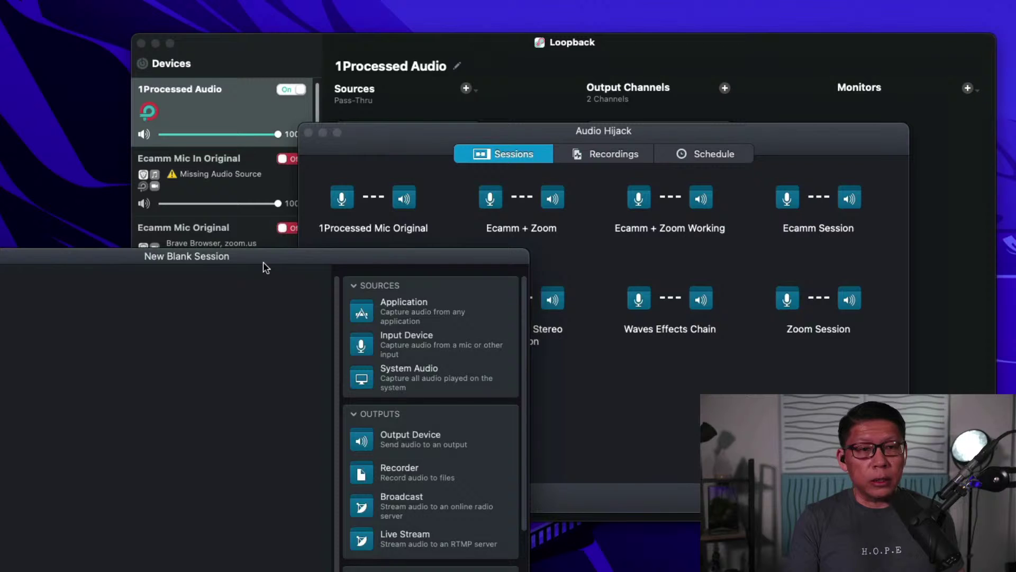
{"action": "double_click", "coordinate": [265, 258]}
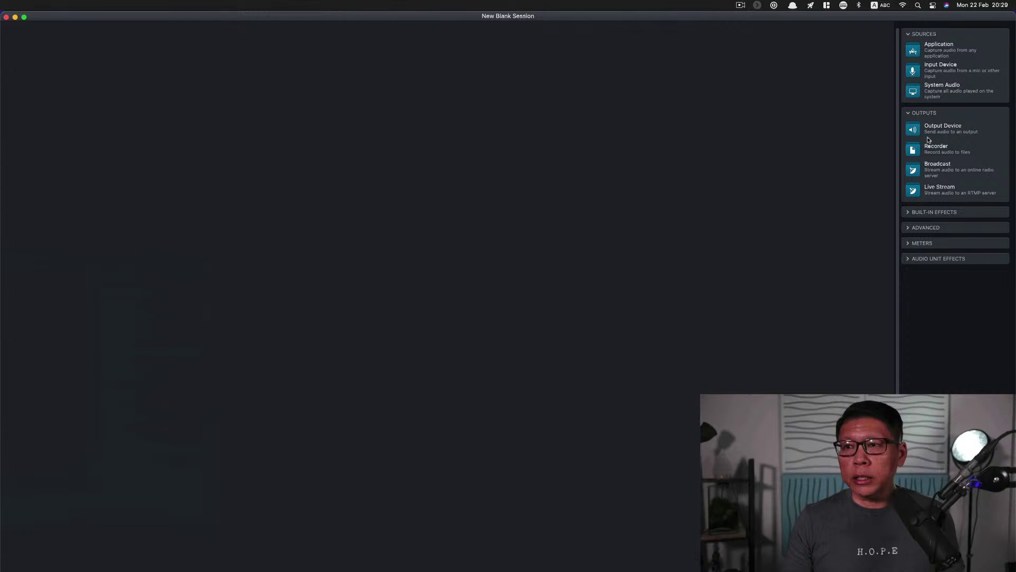
Add an Input Device block for the RODECaster Pro Multichannel and set both its left and right channels to 3.
{"action": "left_click_drag", "start_coordinate": [913, 71], "coordinate": [106, 97]}
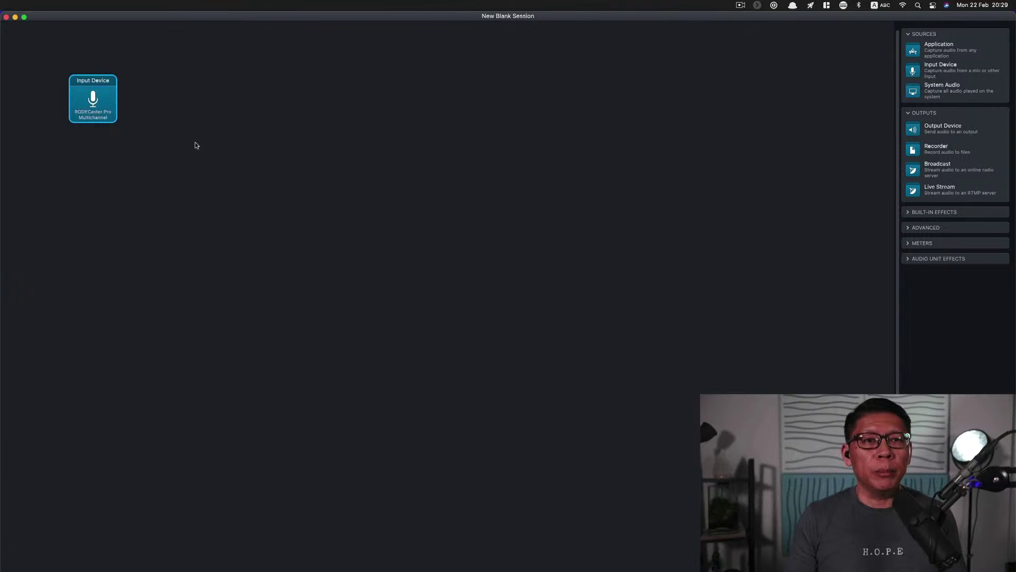
{"action": "left_click", "coordinate": [107, 99]}
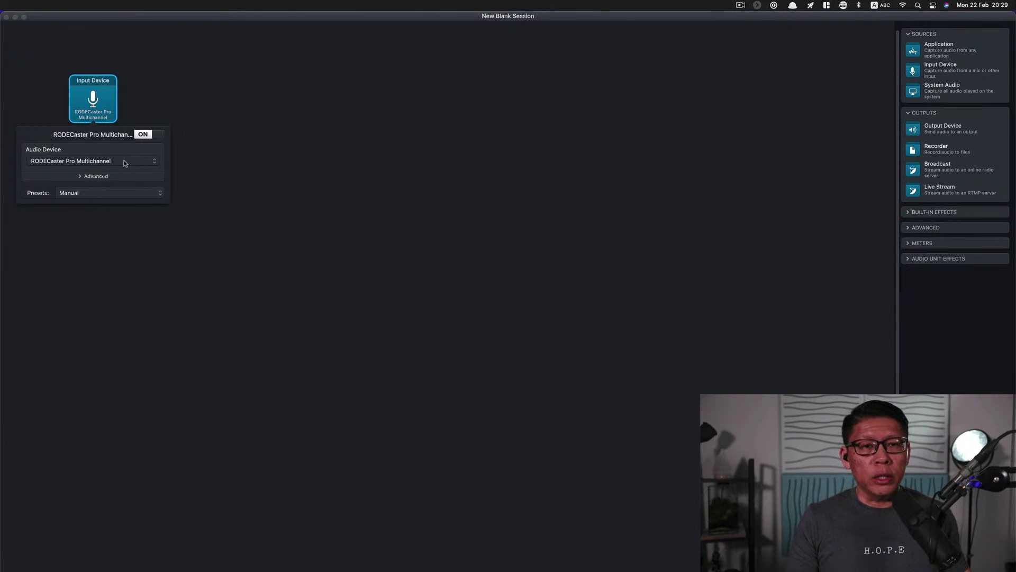
{"action": "left_click", "coordinate": [92, 177]}
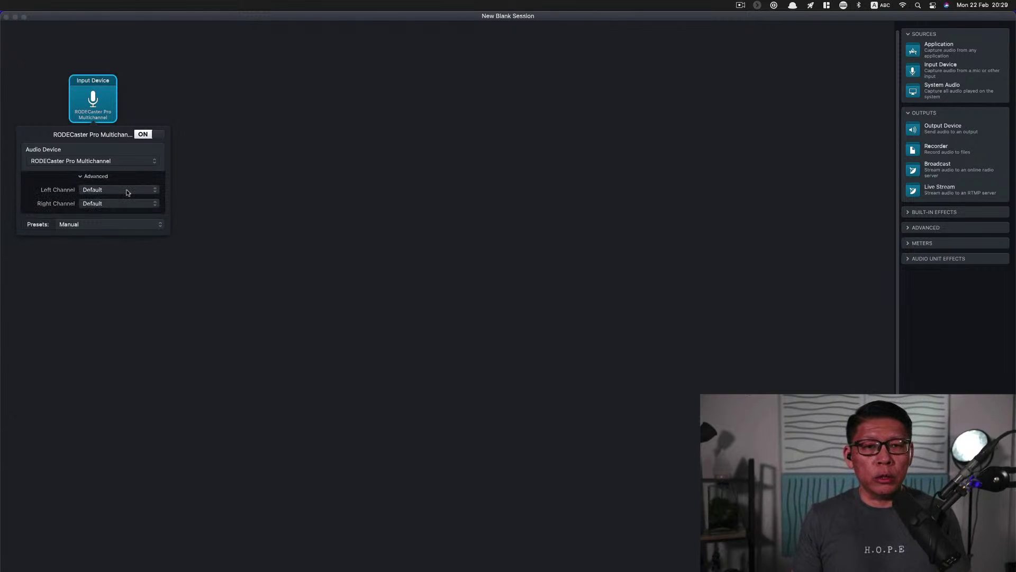
{"action": "left_click", "coordinate": [128, 190]}
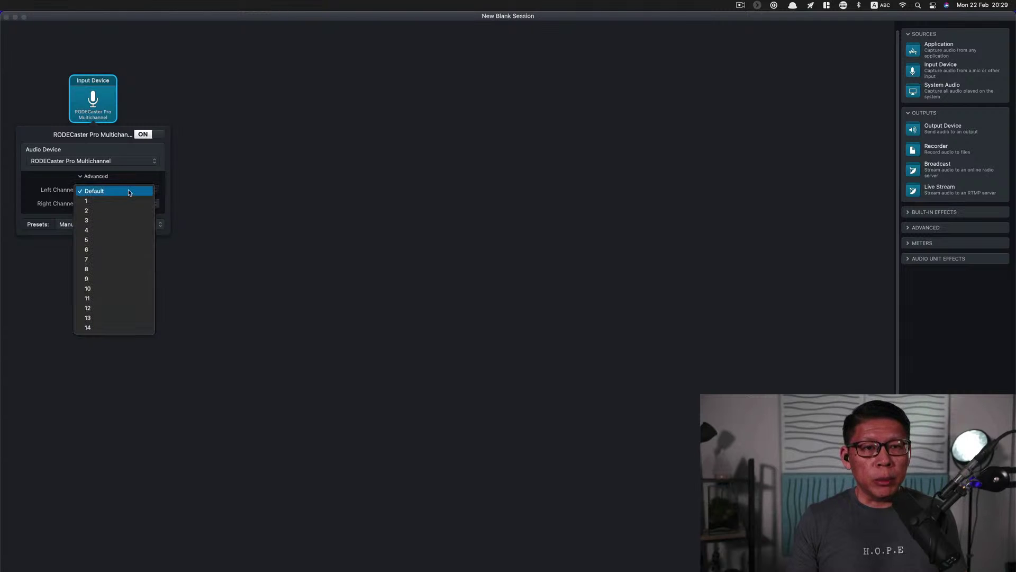
{"action": "left_click", "coordinate": [131, 221]}
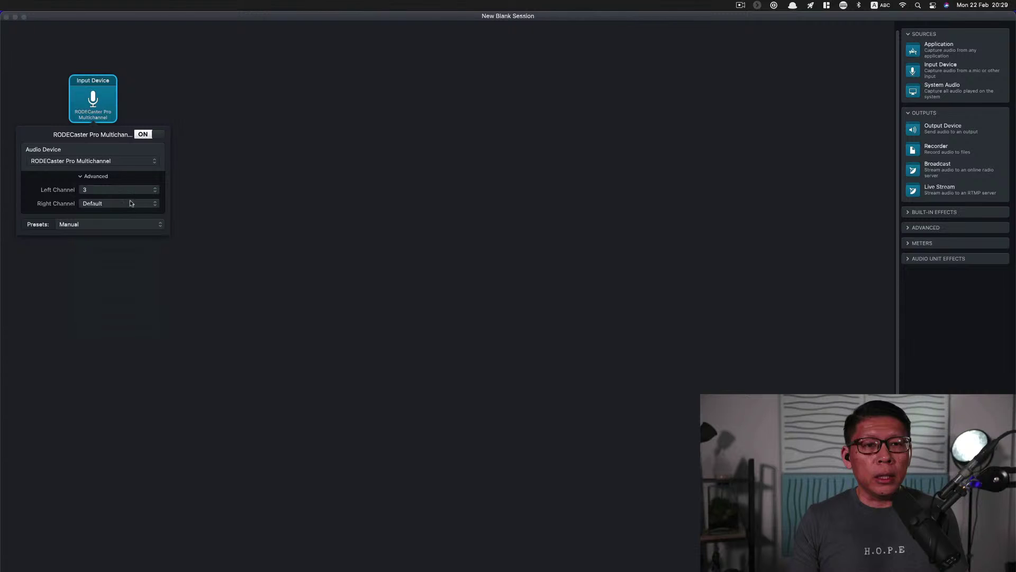
{"action": "left_click", "coordinate": [130, 201]}
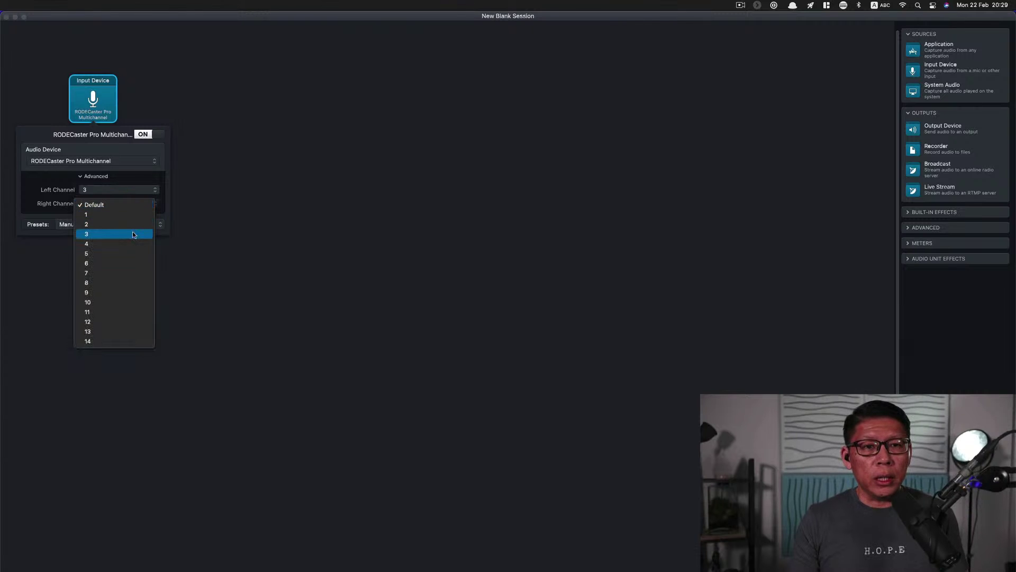
{"action": "left_click", "coordinate": [133, 234]}
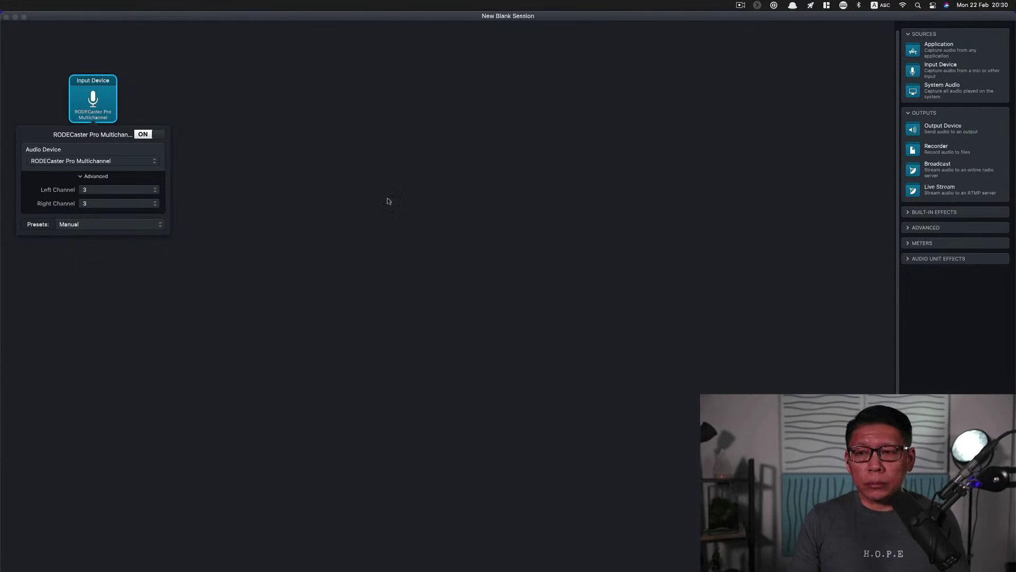
Look through the effect categories and examine the available Waves plugins among the Audio Unit effects.
{"action": "left_click", "coordinate": [908, 244]}
{"action": "left_click", "coordinate": [910, 228]}
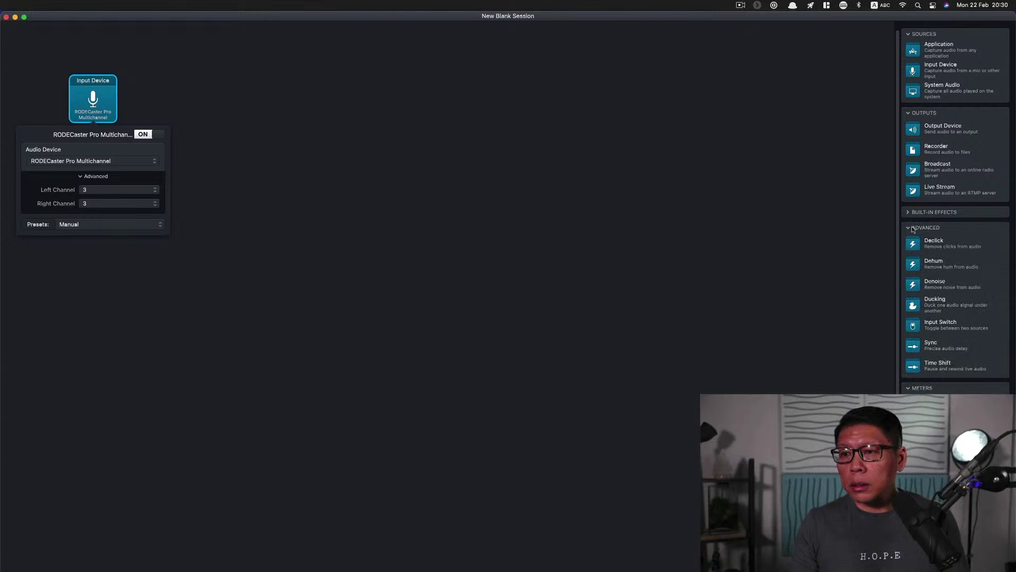
{"action": "left_click", "coordinate": [910, 229]}
{"action": "left_click", "coordinate": [910, 244]}
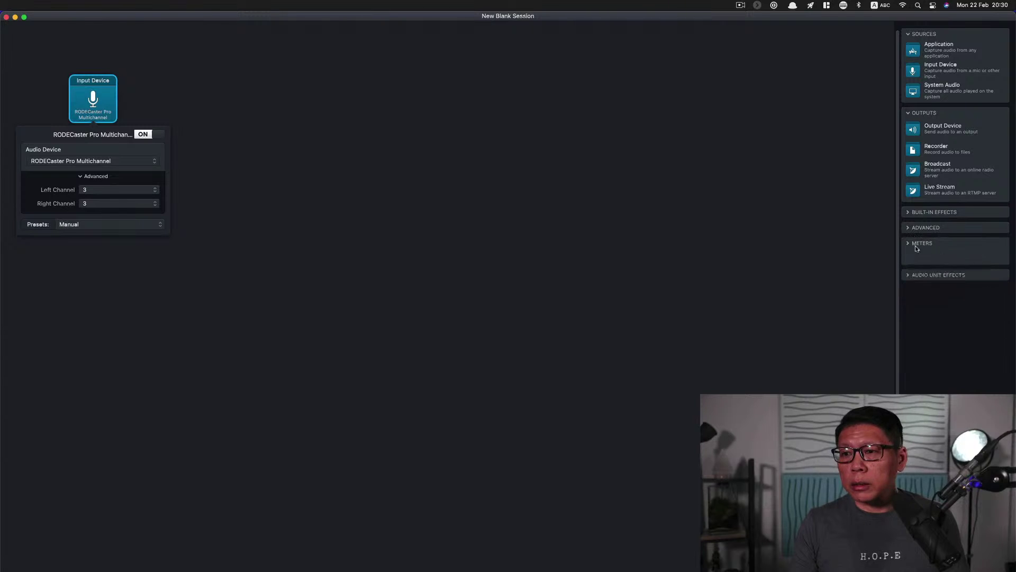
{"action": "left_click", "coordinate": [909, 259]}
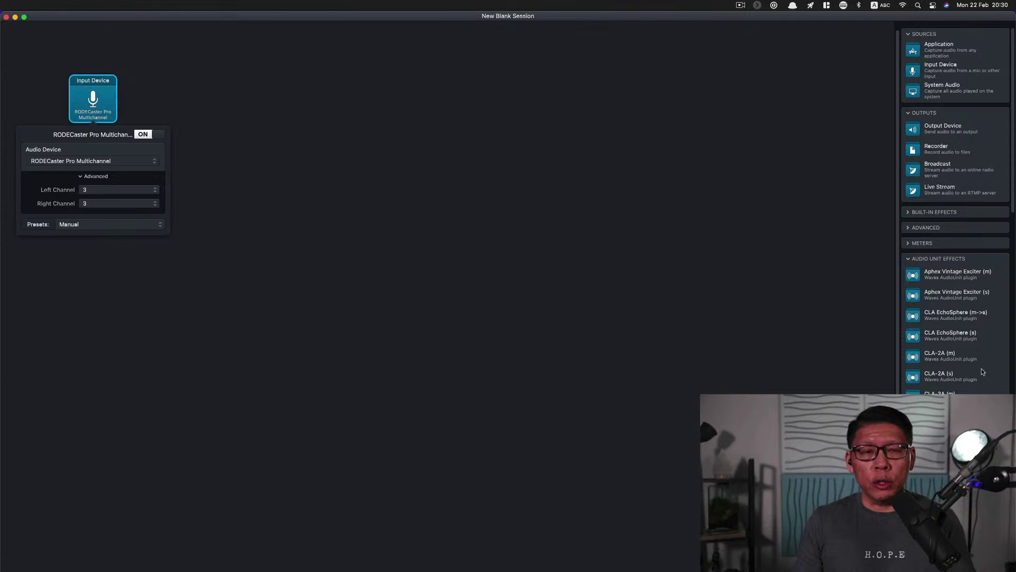
{"action": "scroll", "coordinate": [981, 369], "scroll_direction": "down", "scroll_amount": 3}
{"action": "scroll", "coordinate": [982, 370], "scroll_direction": "down", "scroll_amount": 12}
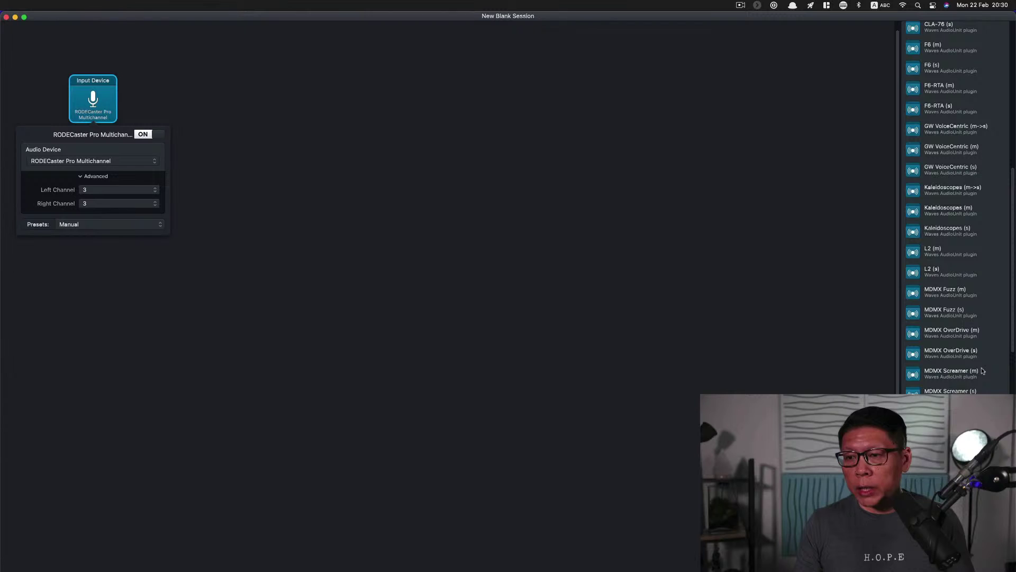
{"action": "scroll", "coordinate": [973, 376], "scroll_direction": "down", "scroll_amount": 3}
{"action": "scroll", "coordinate": [972, 378], "scroll_direction": "down", "scroll_amount": 2}
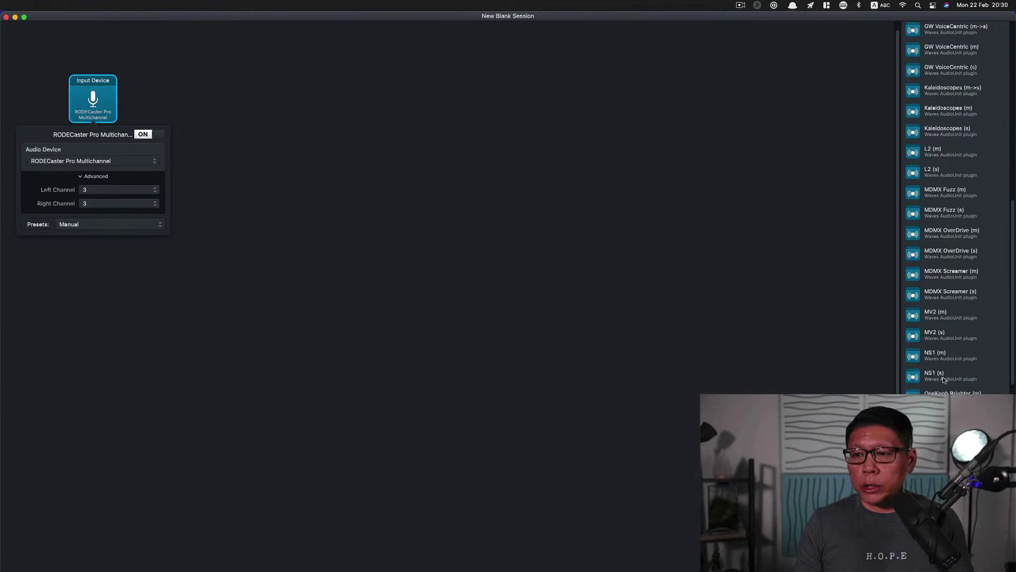
{"action": "scroll", "coordinate": [944, 379], "scroll_direction": "down", "scroll_amount": 15}
{"action": "scroll", "coordinate": [944, 379], "scroll_direction": "down", "scroll_amount": 5}
{"action": "scroll", "coordinate": [945, 379], "scroll_direction": "up", "scroll_amount": 10}
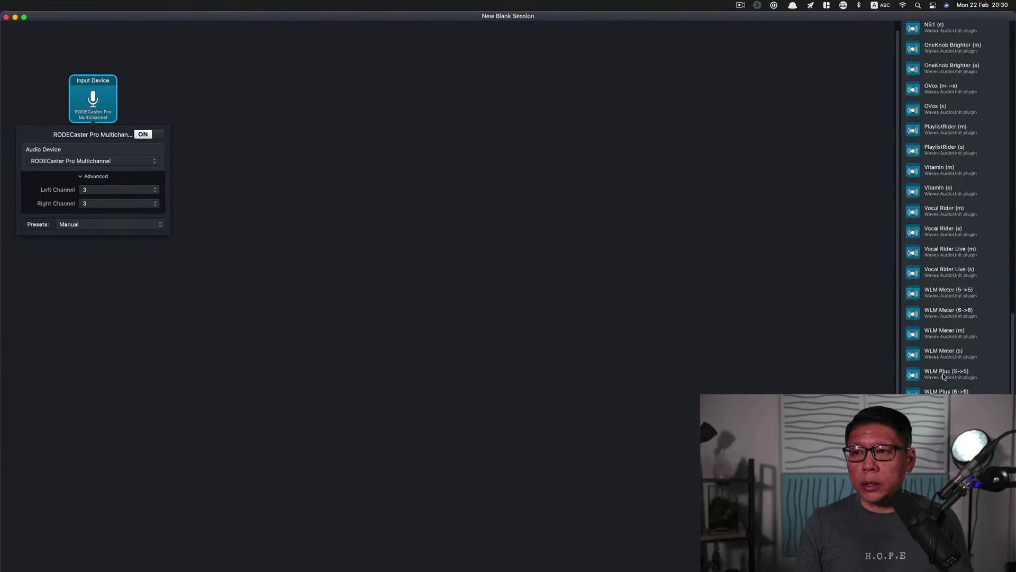
{"action": "scroll", "coordinate": [942, 373], "scroll_direction": "up", "scroll_amount": 1}
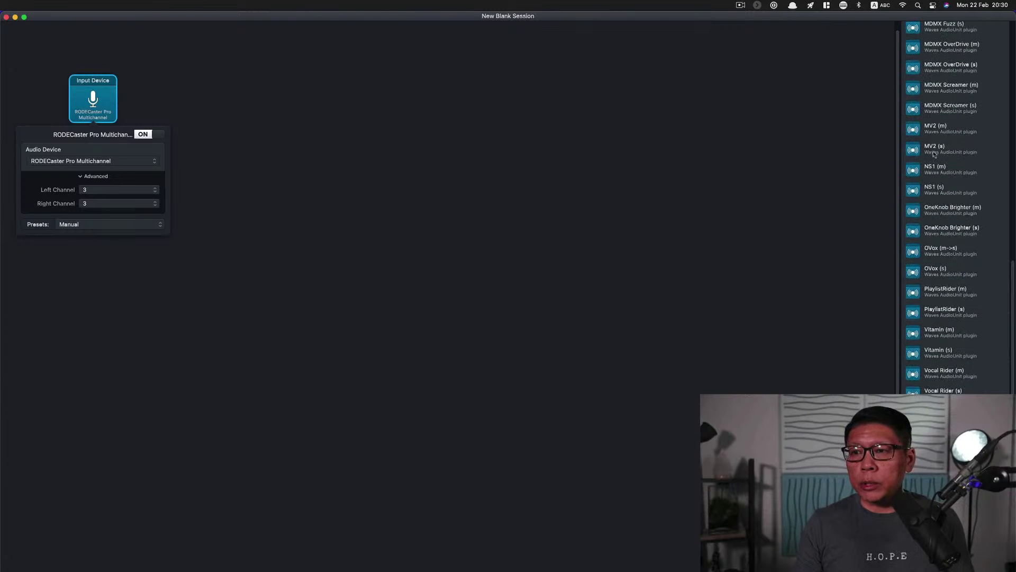
Add the stereo NS1 (s) noise suppressor after the Input Device block and briefly view its controls.
{"action": "mouse_move", "coordinate": [935, 152]}
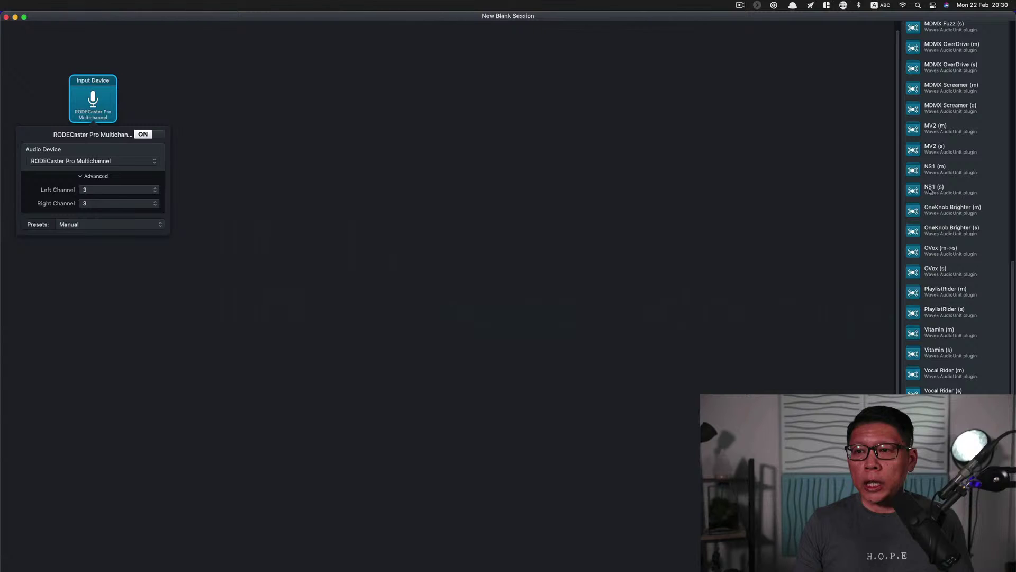
{"action": "left_click_drag", "start_coordinate": [917, 191], "coordinate": [176, 105]}
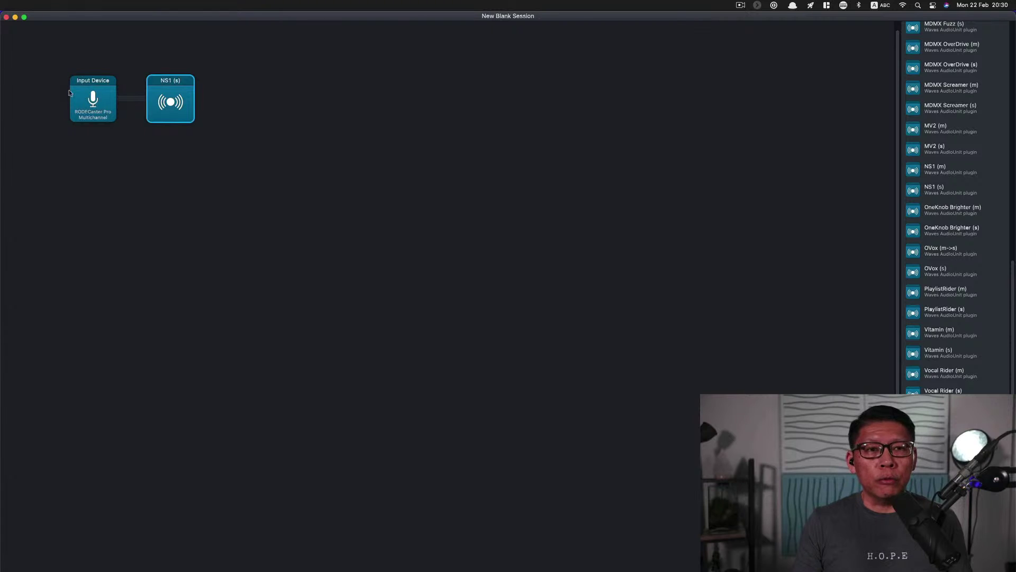
{"action": "left_click", "coordinate": [182, 102]}
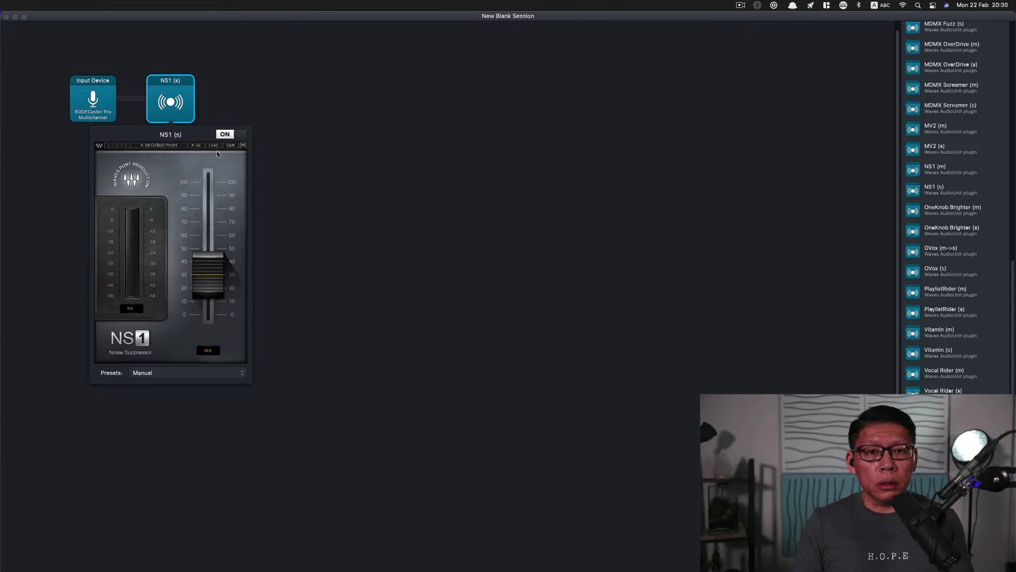
{"action": "left_click", "coordinate": [188, 112]}
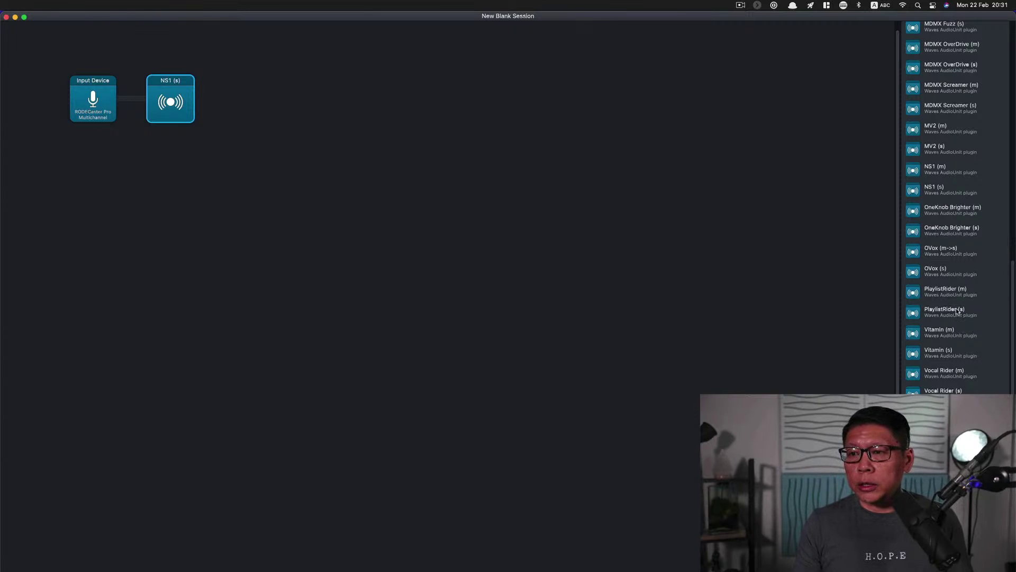
Add the stereo GW VoiceCentric (s) plugin after the NS1 (s) block and briefly view its controls.
{"action": "scroll", "coordinate": [962, 349], "scroll_direction": "down", "scroll_amount": 2}
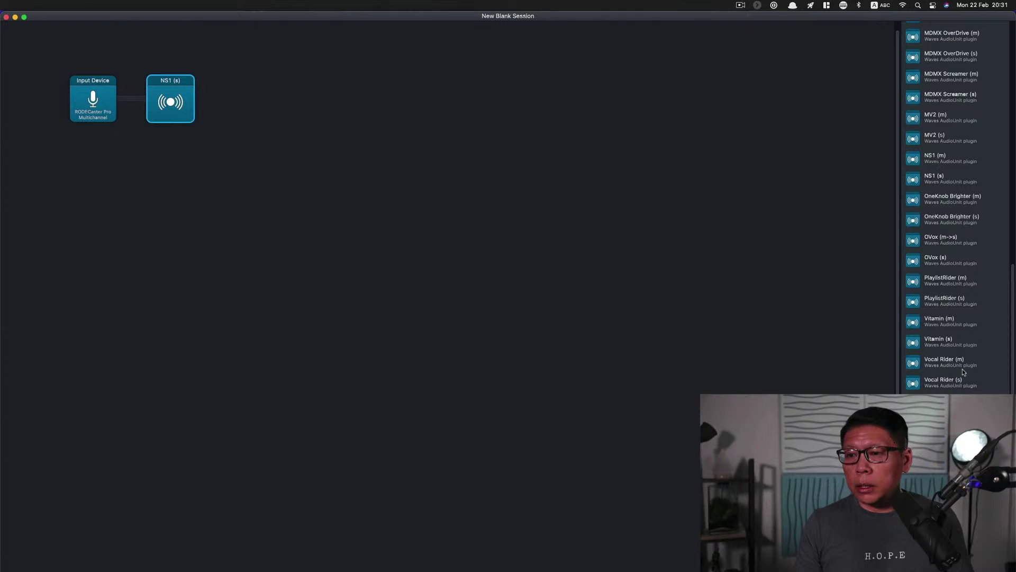
{"action": "scroll", "coordinate": [964, 372], "scroll_direction": "up", "scroll_amount": 10}
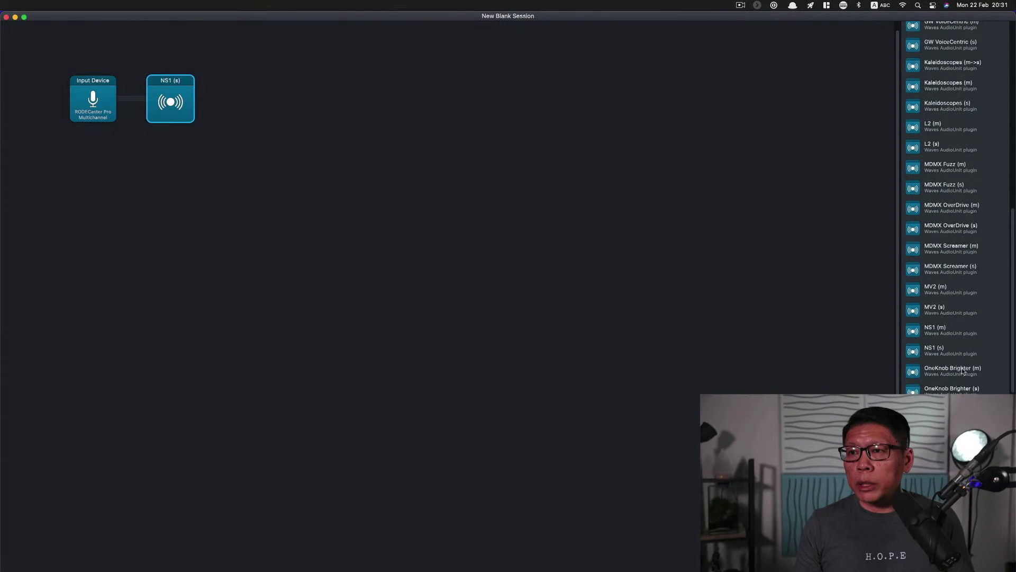
{"action": "scroll", "coordinate": [962, 369], "scroll_direction": "up", "scroll_amount": 3}
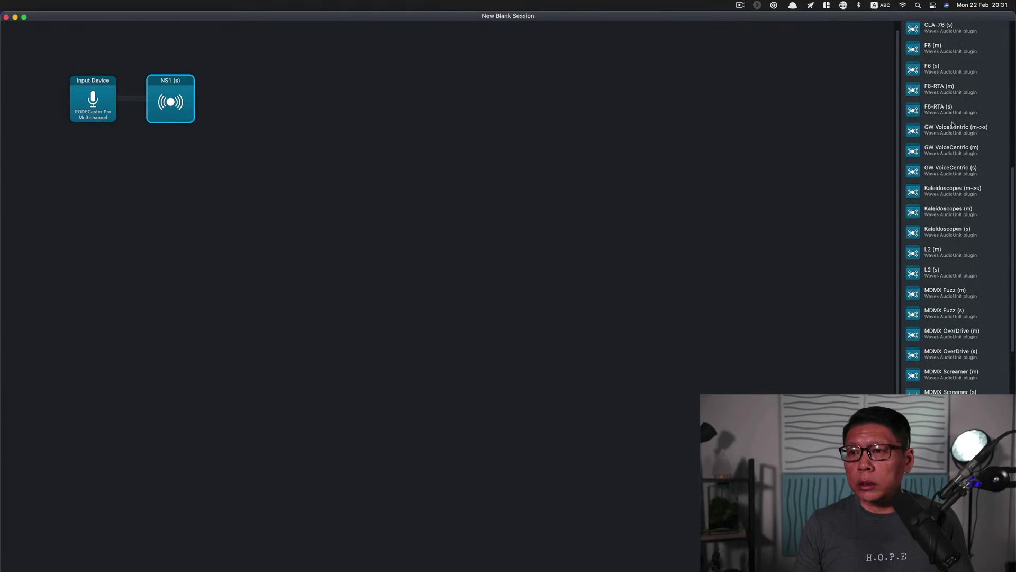
{"action": "mouse_move", "coordinate": [955, 177]}
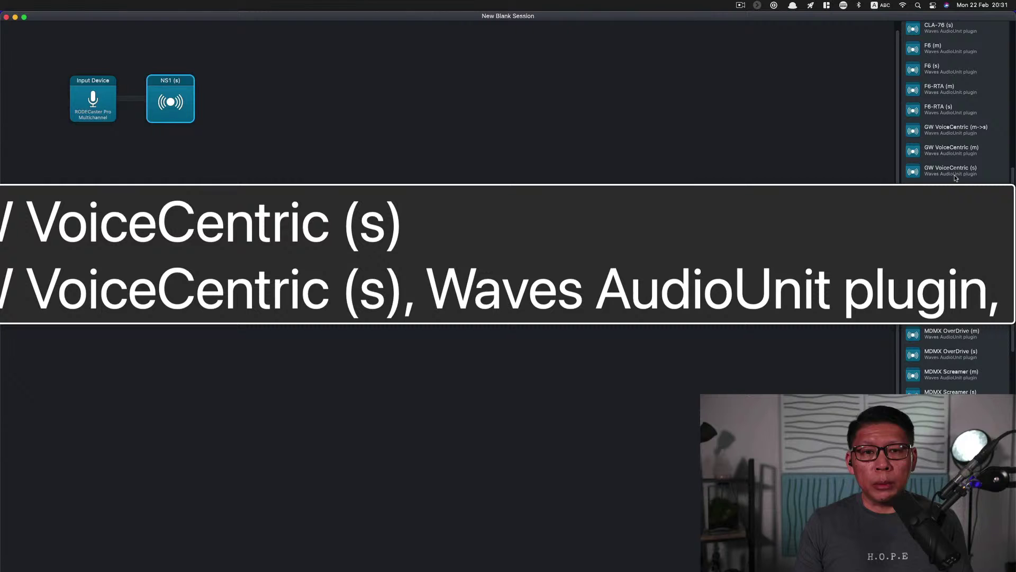
{"action": "left_click_drag", "start_coordinate": [954, 175], "coordinate": [363, 137]}
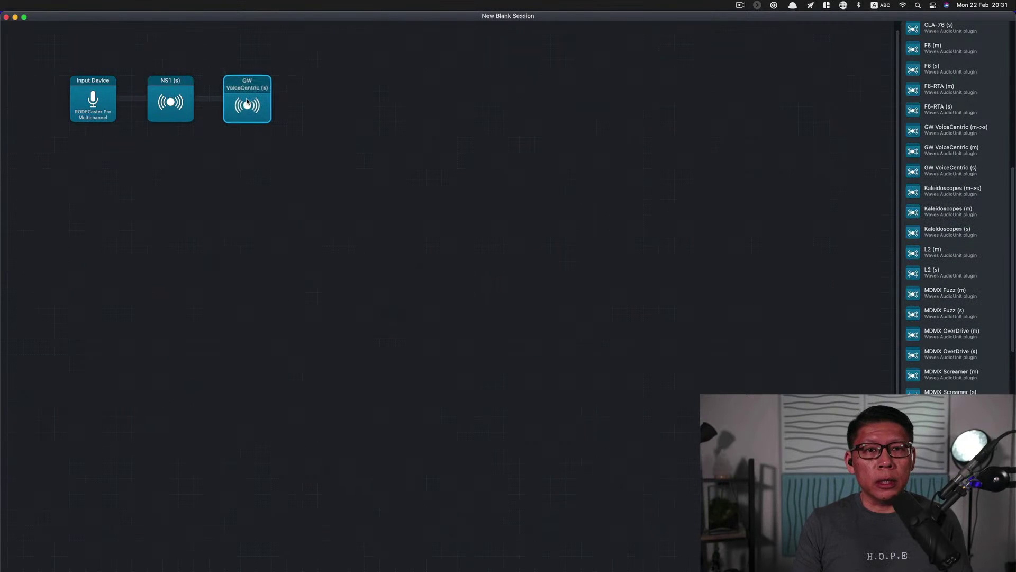
{"action": "left_click", "coordinate": [259, 108]}
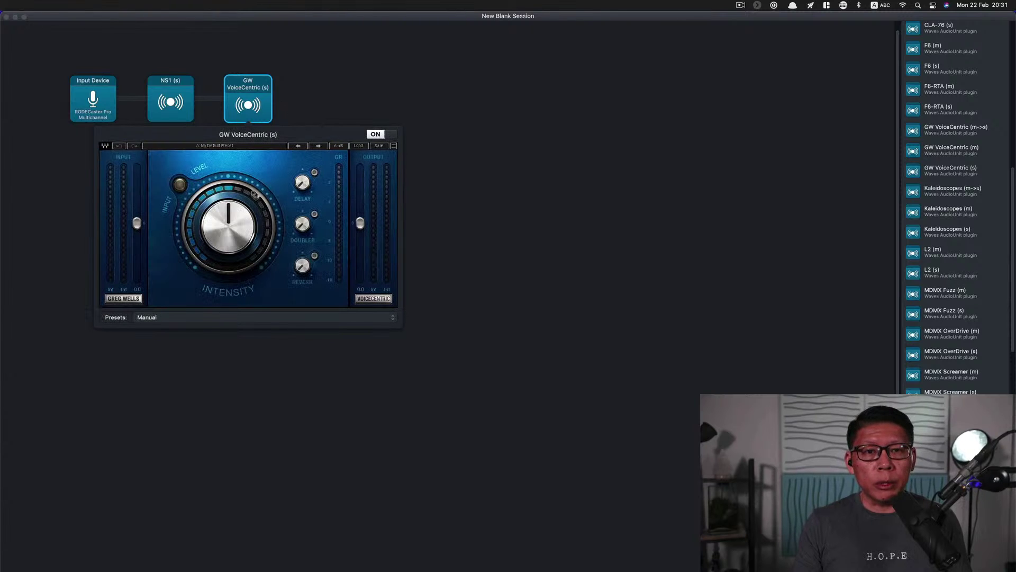
{"action": "left_click", "coordinate": [271, 105]}
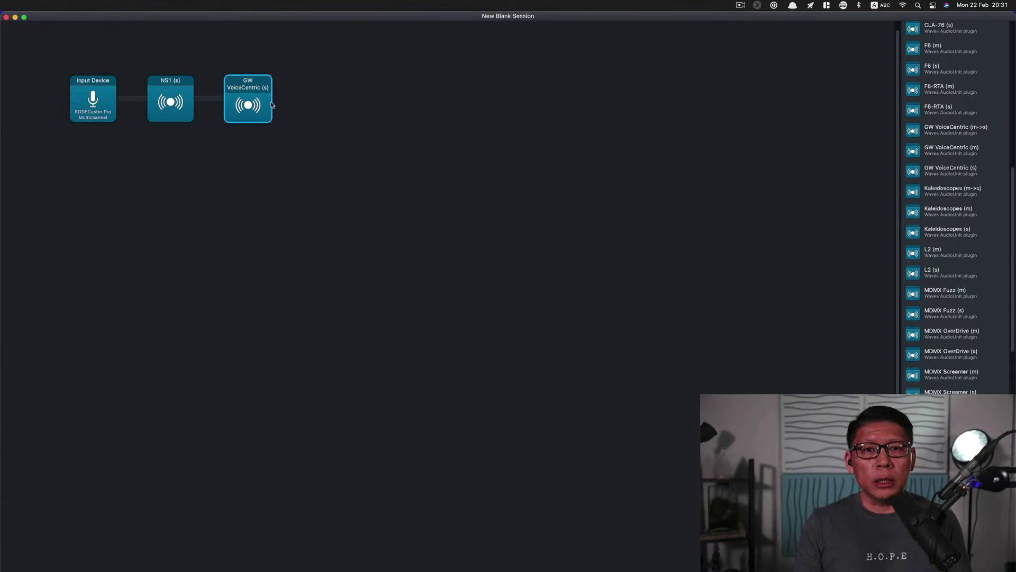
Add the stereo F6-RTA (s) equalizer after the GW VoiceCentric (s) block and briefly view its controls.
{"action": "scroll", "coordinate": [961, 251], "scroll_direction": "down", "scroll_amount": 2}
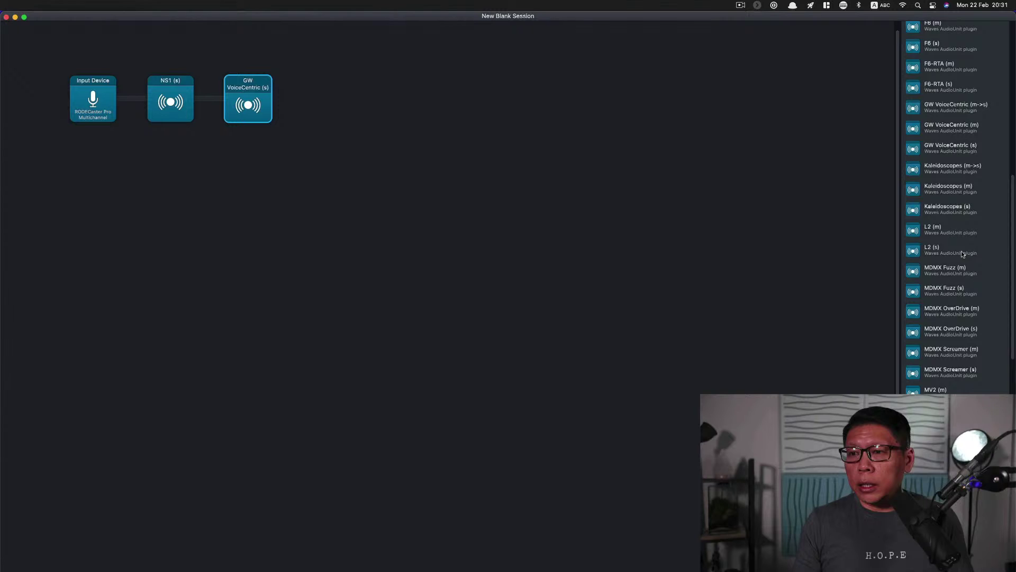
{"action": "scroll", "coordinate": [962, 254], "scroll_direction": "down", "scroll_amount": 1}
{"action": "scroll", "coordinate": [950, 309], "scroll_direction": "down", "scroll_amount": 1}
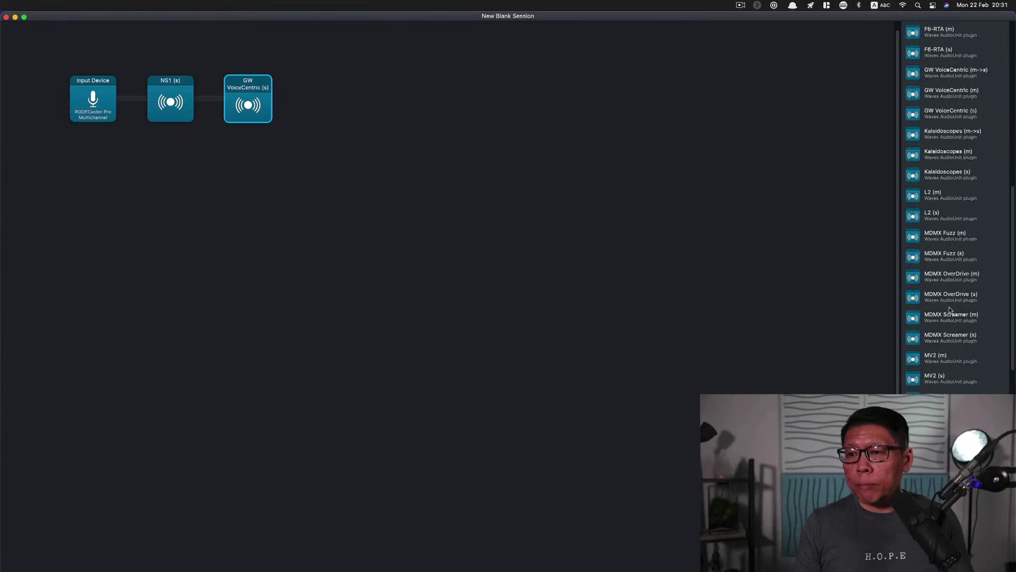
{"action": "scroll", "coordinate": [950, 309], "scroll_direction": "up", "scroll_amount": 2}
{"action": "scroll", "coordinate": [950, 309], "scroll_direction": "up", "scroll_amount": 3}
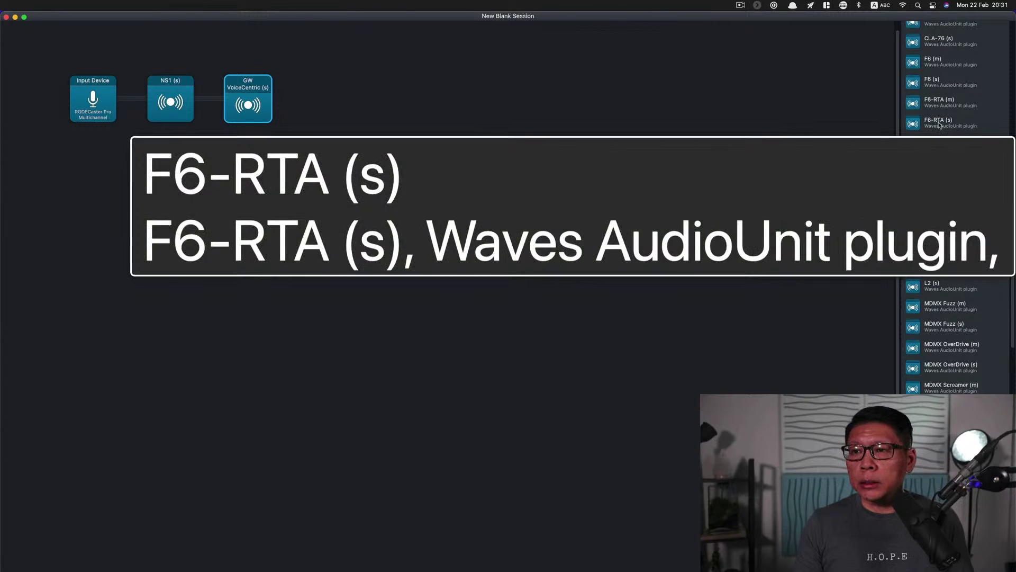
{"action": "left_click_drag", "start_coordinate": [939, 125], "coordinate": [343, 107]}
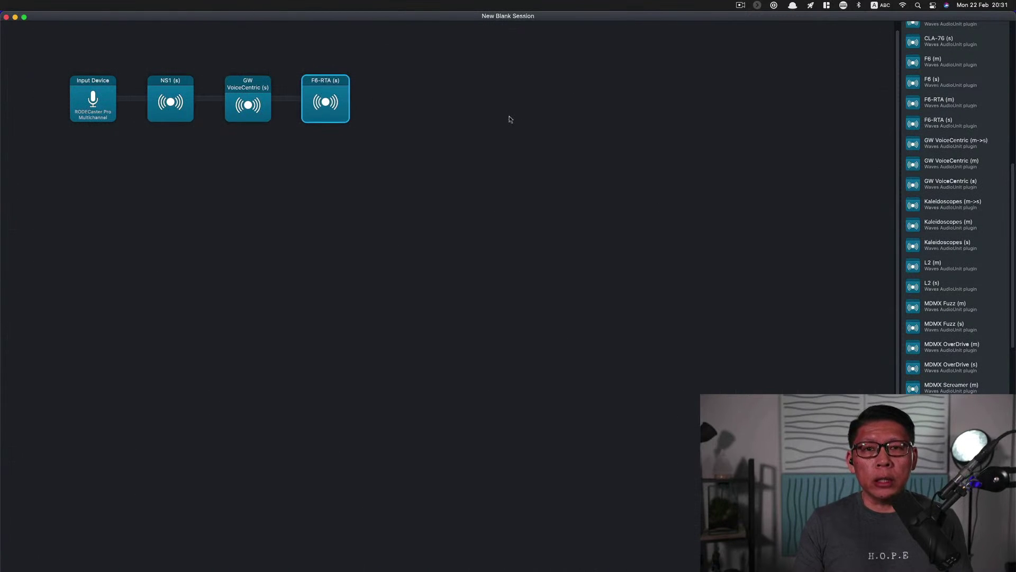
{"action": "left_click", "coordinate": [326, 101]}
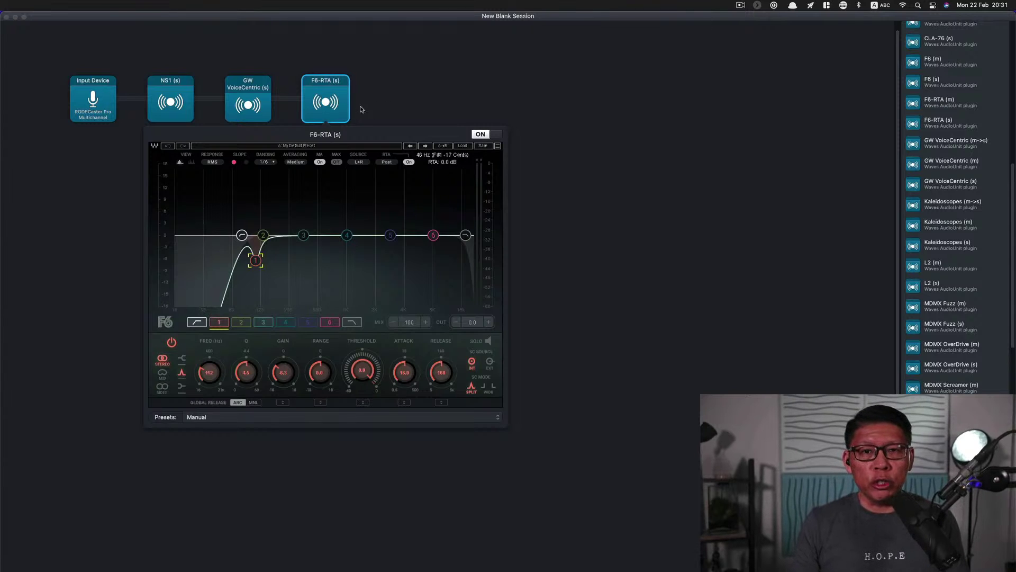
{"action": "left_click", "coordinate": [418, 98]}
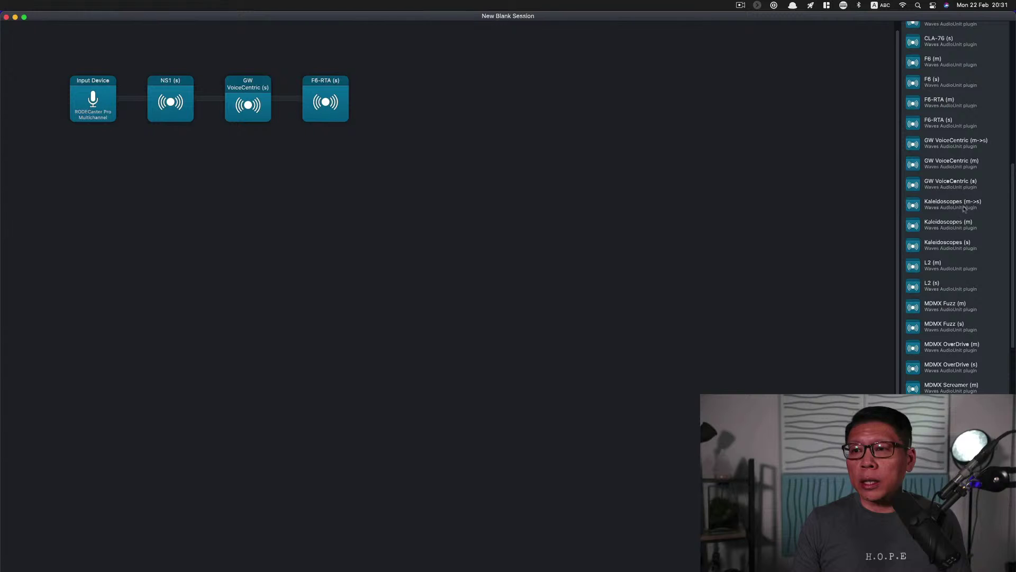
Add the stereo Vocal Rider (s) plugin to the chain after the F6-RTA (s) block.
{"action": "scroll", "coordinate": [946, 291], "scroll_direction": "down", "scroll_amount": 10}
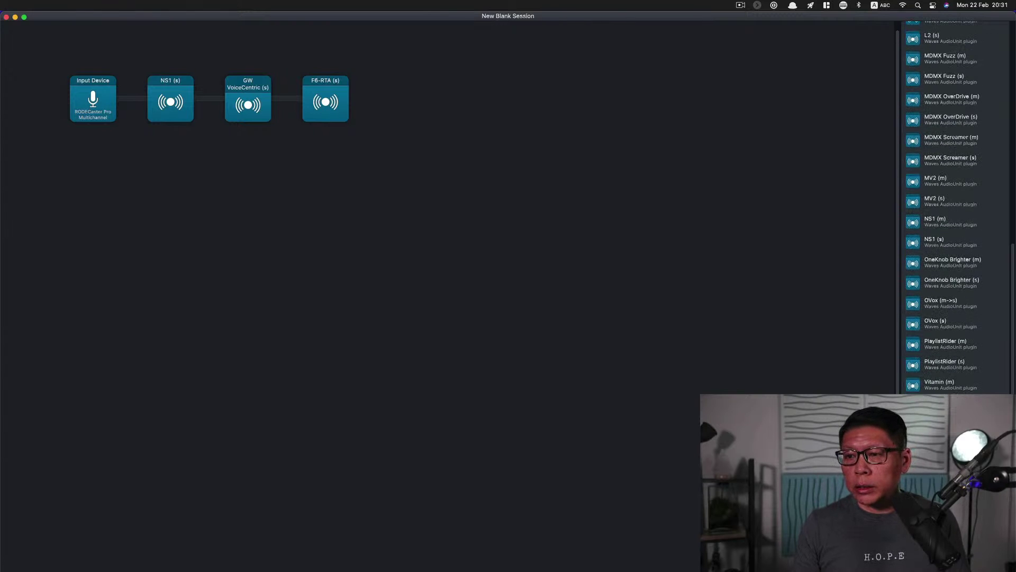
{"action": "scroll", "coordinate": [946, 212], "scroll_direction": "down", "scroll_amount": 1}
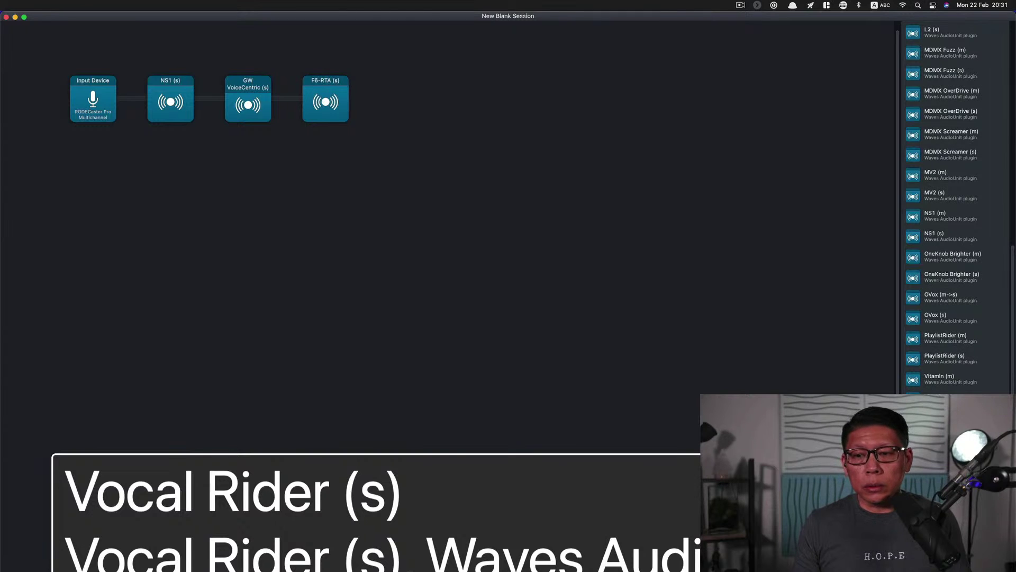
{"action": "left_click_drag", "start_coordinate": [945, 440], "coordinate": [406, 103]}
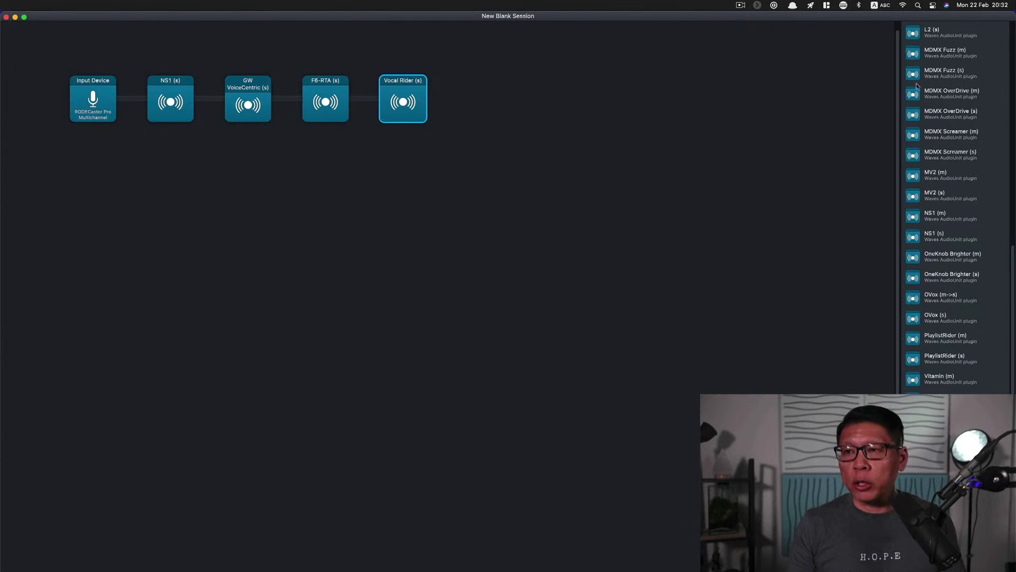
Add an Output Device block after Vocal Rider (s) and look through its available audio devices without changing the selection.
{"action": "scroll", "coordinate": [951, 146], "scroll_direction": "up", "scroll_amount": 15}
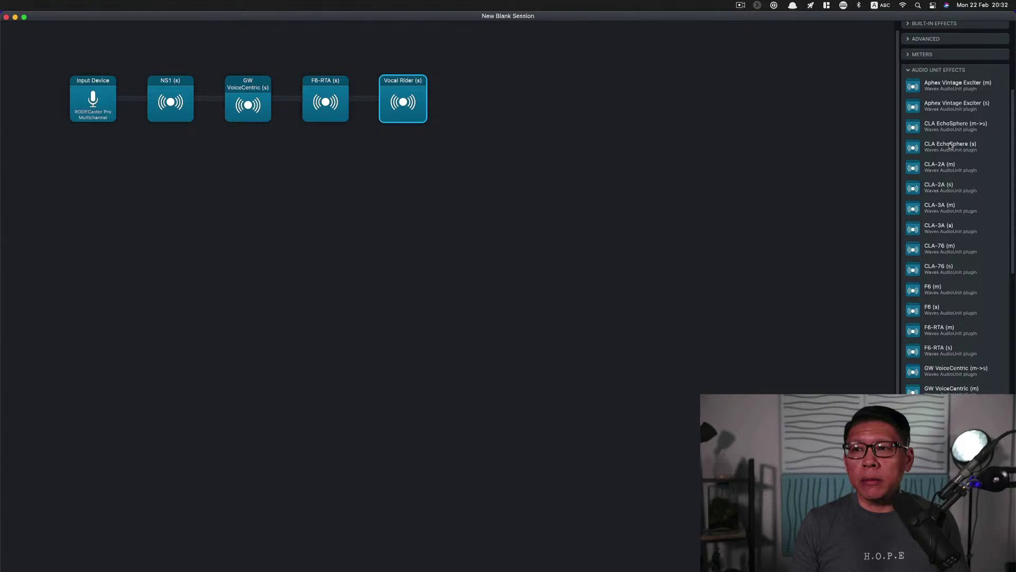
{"action": "scroll", "coordinate": [951, 146], "scroll_direction": "up", "scroll_amount": 5}
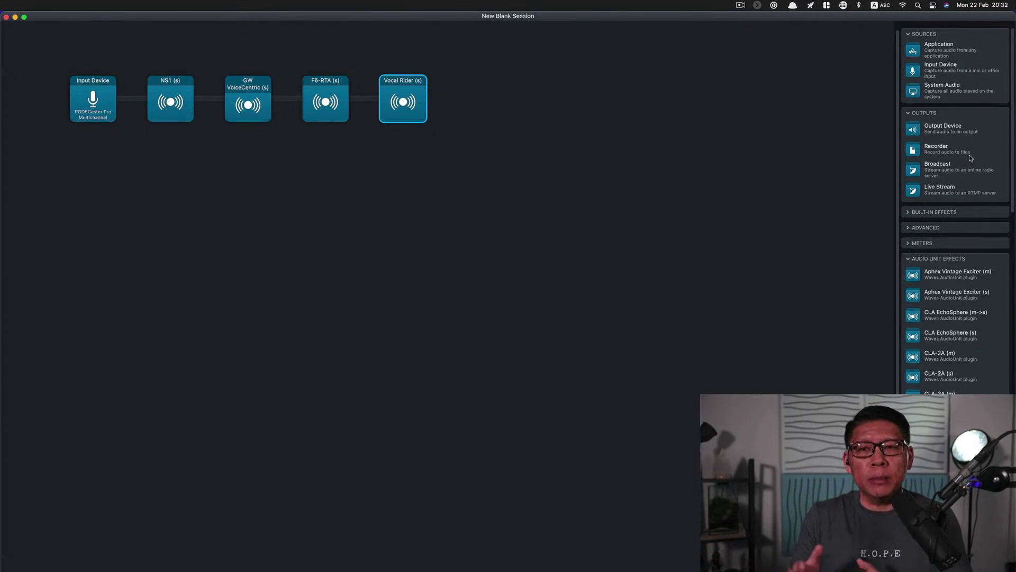
{"action": "left_click_drag", "start_coordinate": [913, 130], "coordinate": [479, 101]}
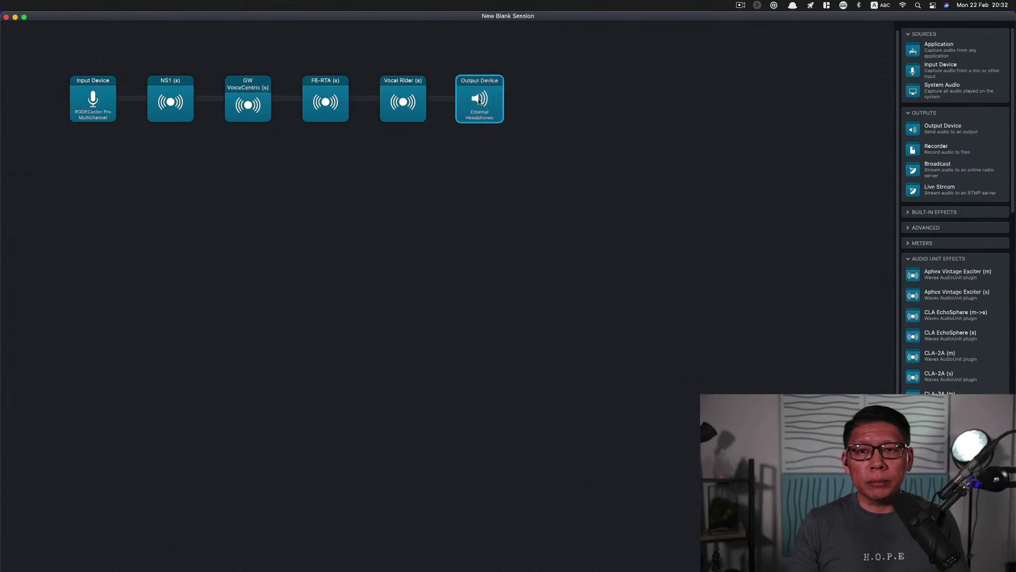
{"action": "left_click", "coordinate": [527, 135]}
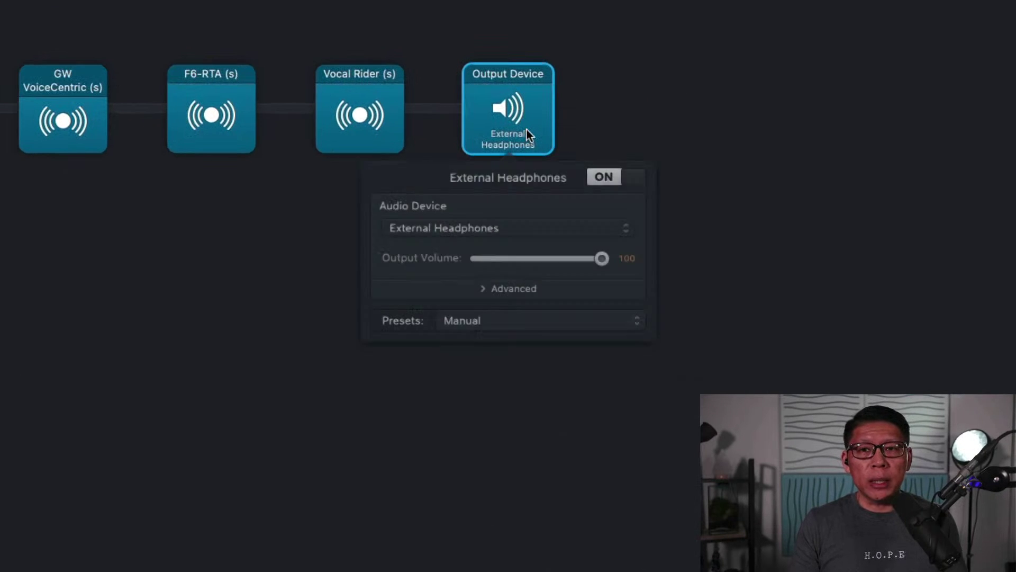
{"action": "left_click", "coordinate": [538, 228]}
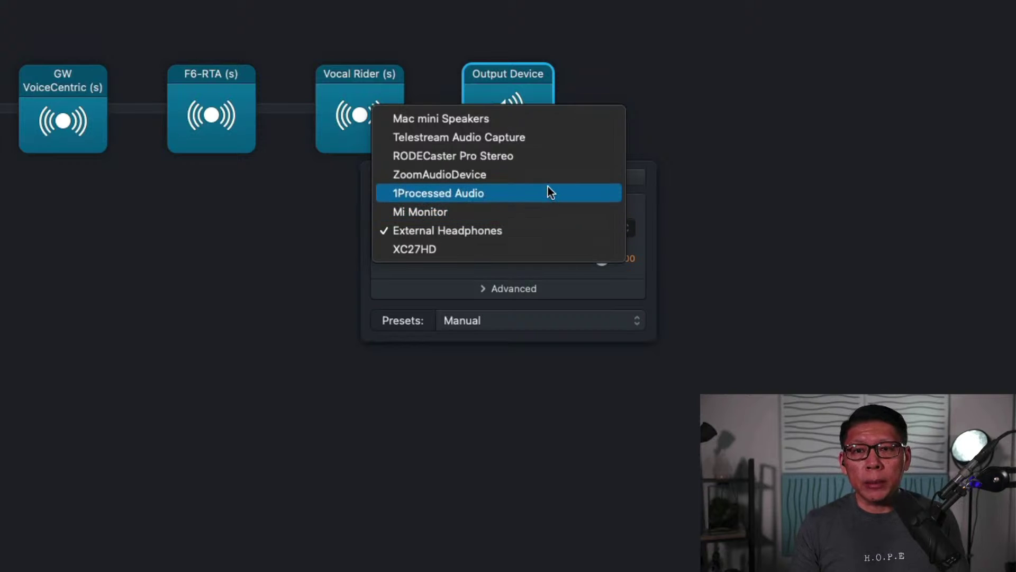
{"action": "key", "text": "Escape"}
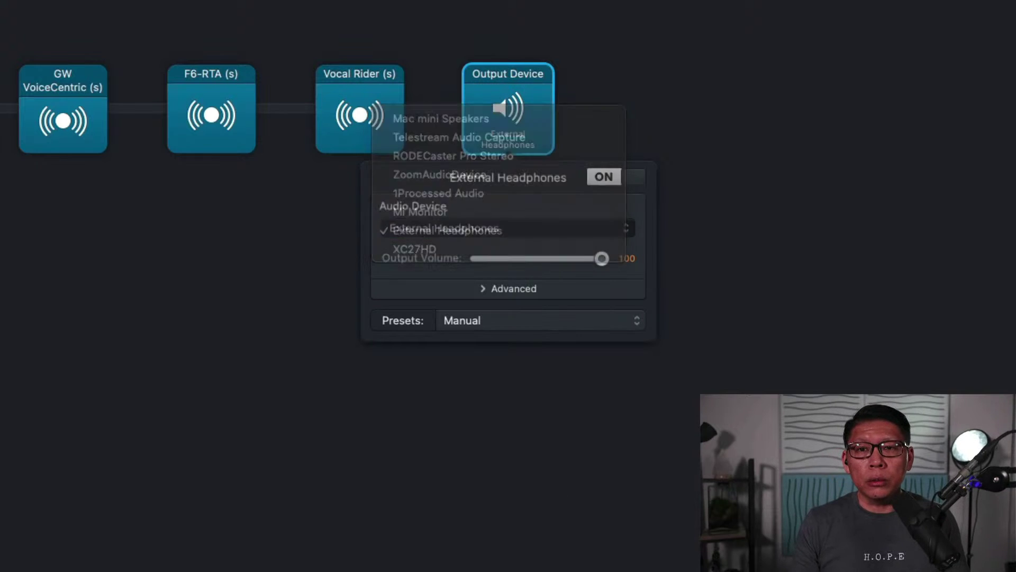
Switch to Loopback and rename the pass-through virtual device as 1Processed Mic.
{"action": "key", "text": "super+Tab"}
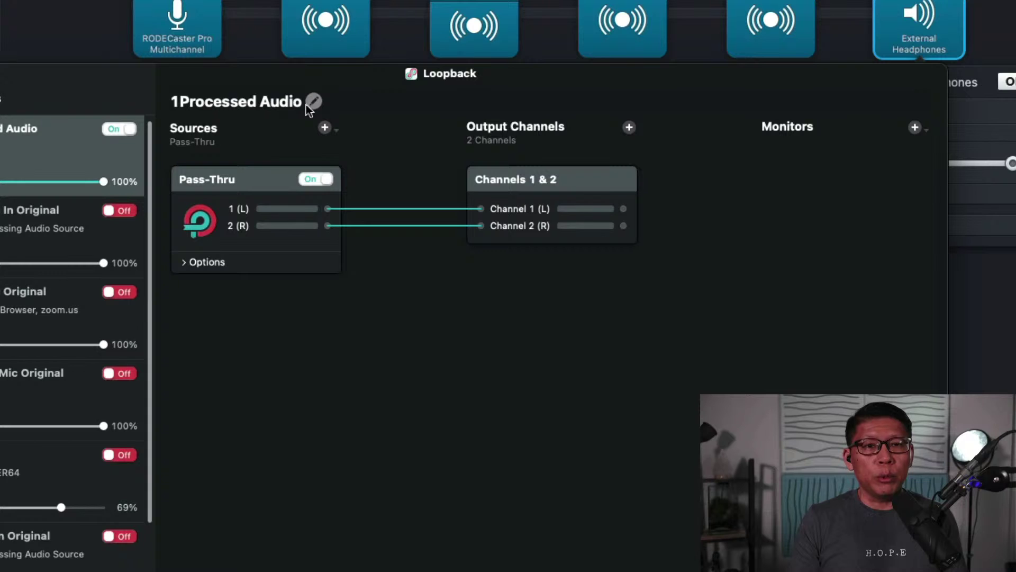
{"action": "left_click", "coordinate": [11, 171]}
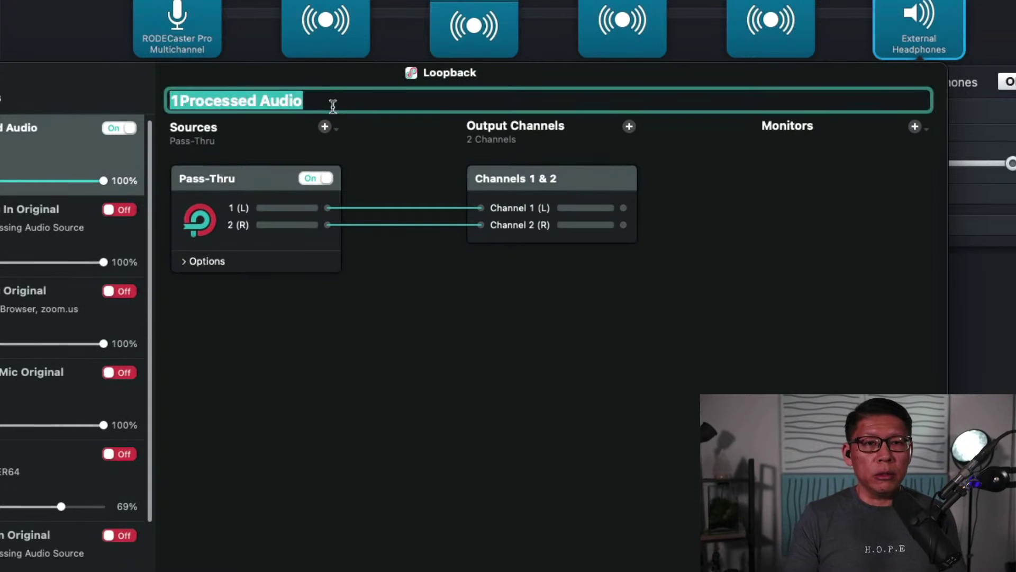
{"action": "left_click", "coordinate": [365, 104]}
{"action": "key", "text": "BackSpace"}
{"action": "key", "text": "BackSpace"}
{"action": "key", "text": "BackSpace"}
{"action": "key", "text": "BackSpace"}
{"action": "key", "text": "BackSpace"}
{"action": "type", "text": "Mic"}
{"action": "key", "text": "Return"}
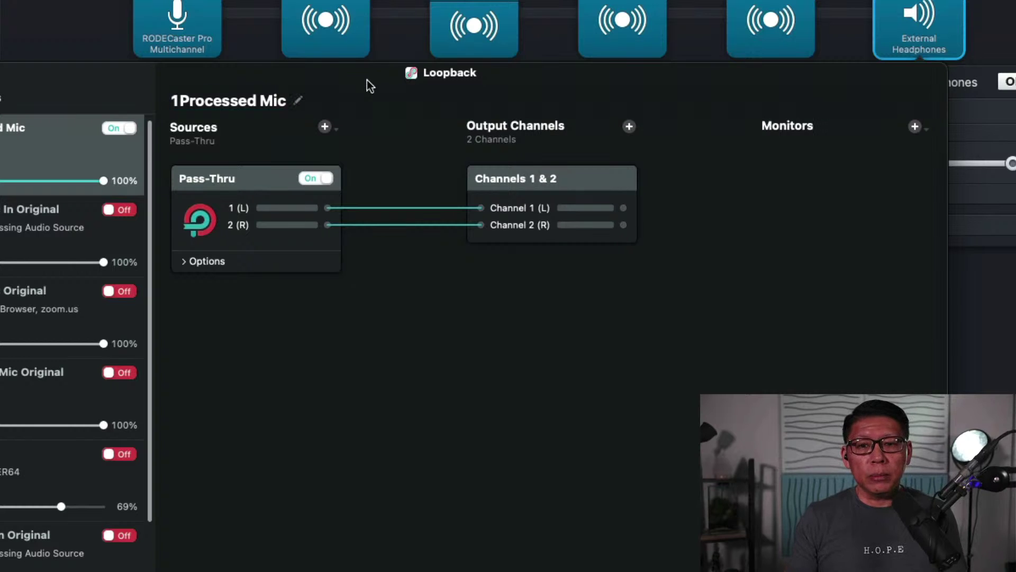
Return to Audio Hijack and set the Output Device block's audio device to 1Processed Mic.
{"action": "left_click", "coordinate": [120, 128]}
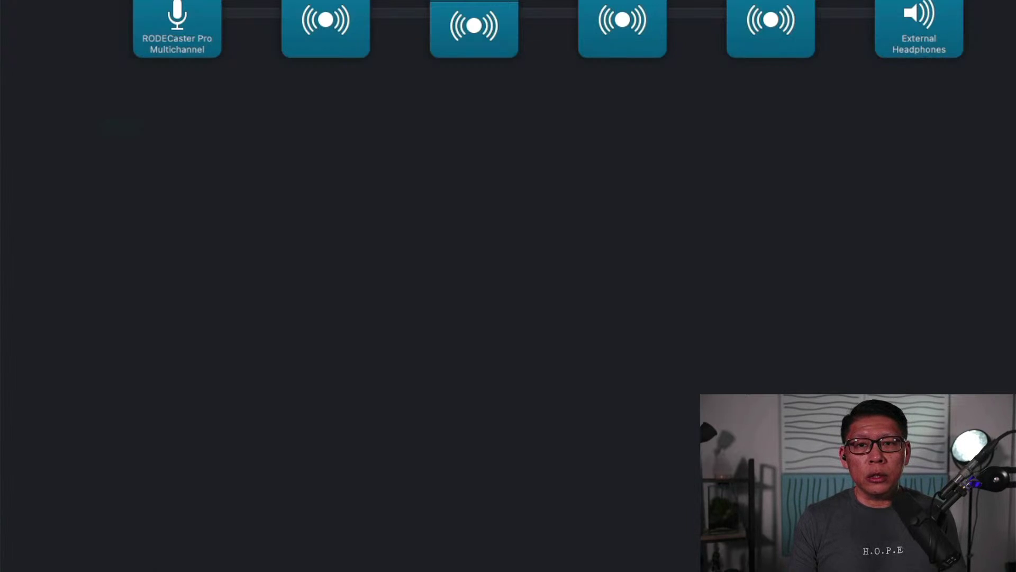
{"action": "left_click", "coordinate": [919, 16]}
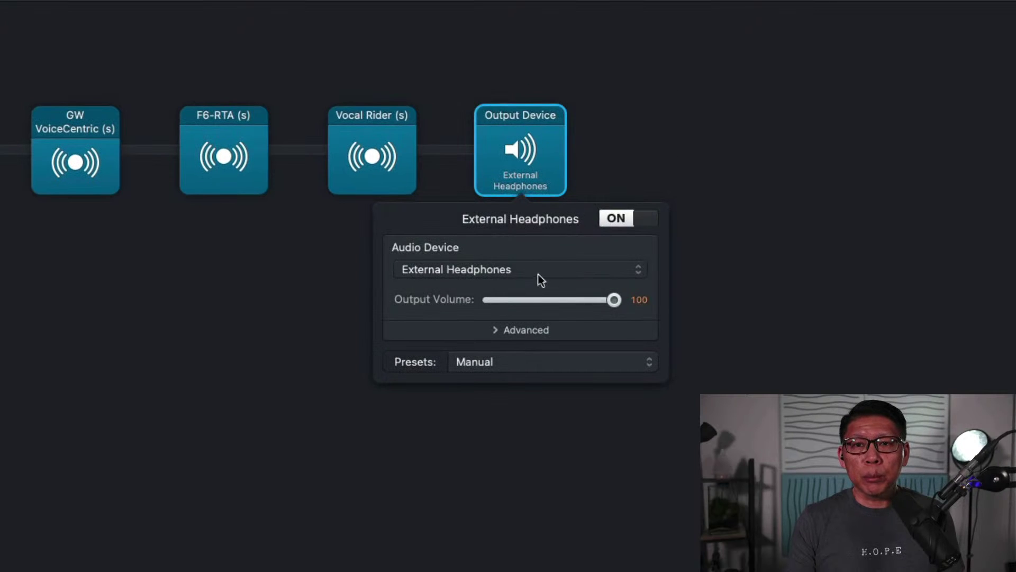
{"action": "left_click", "coordinate": [539, 278]}
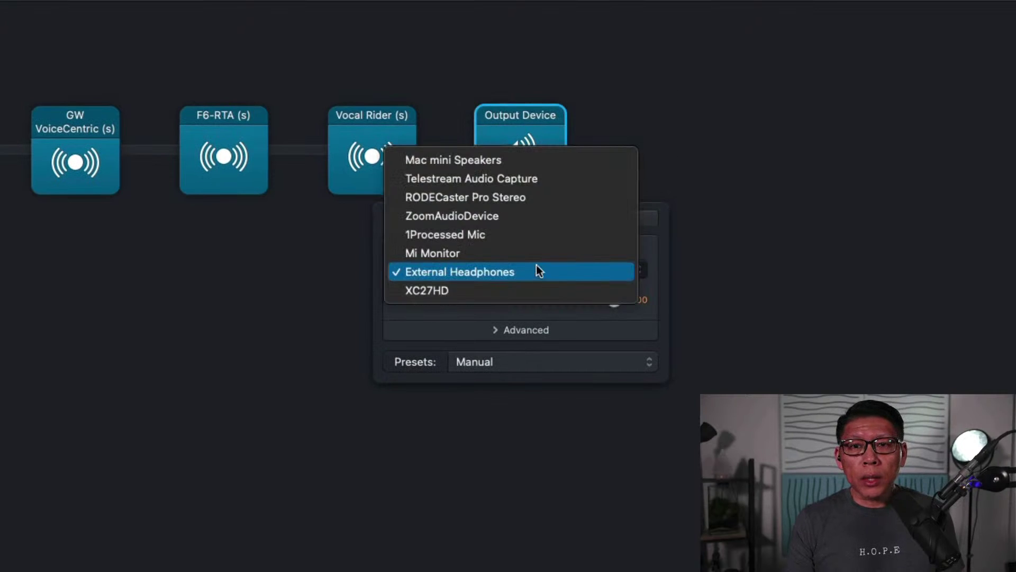
{"action": "left_click", "coordinate": [539, 236]}
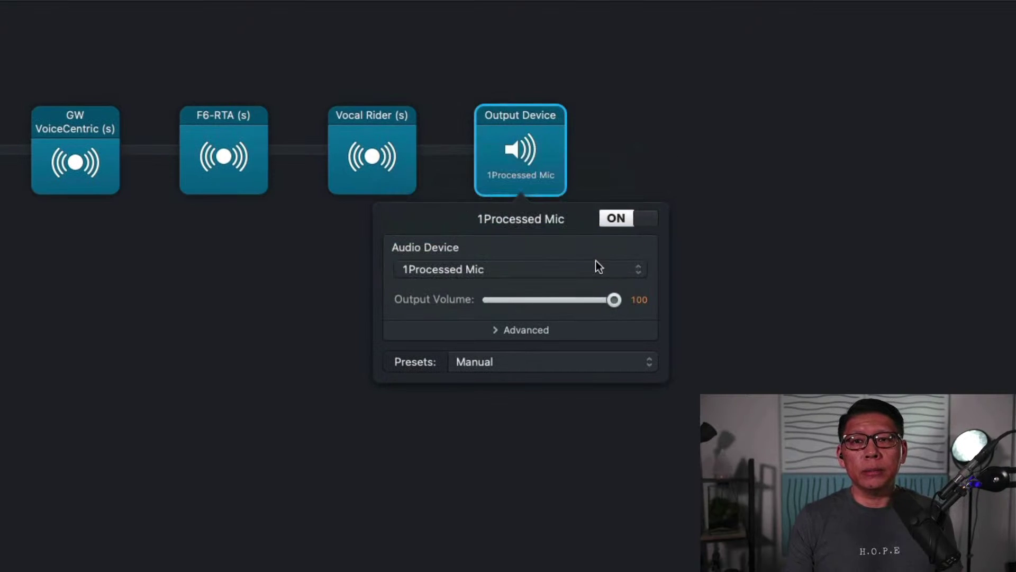
{"action": "left_click", "coordinate": [814, 240]}
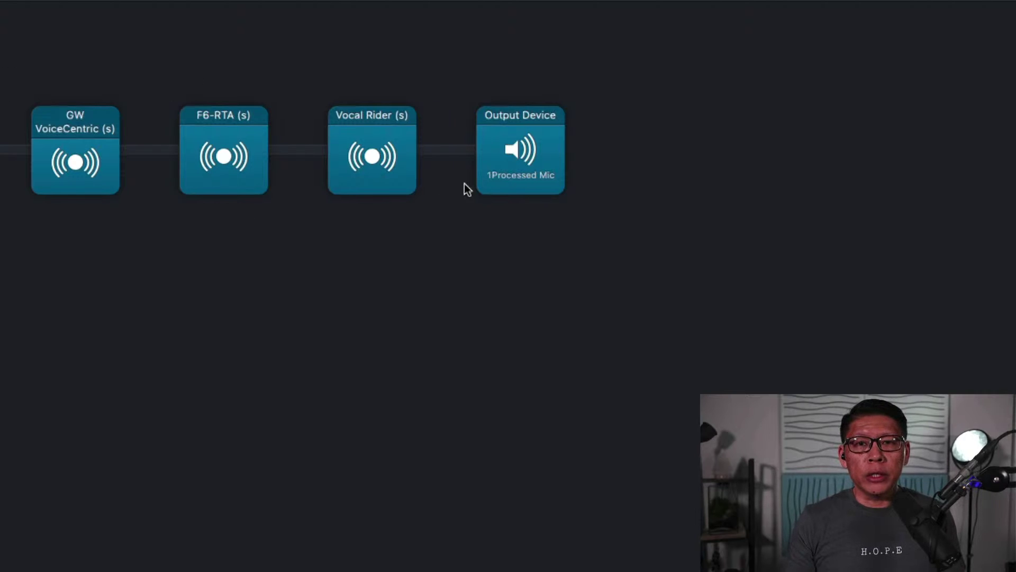
{"action": "scroll", "coordinate": [465, 189], "scroll_direction": "left", "scroll_amount": 10}
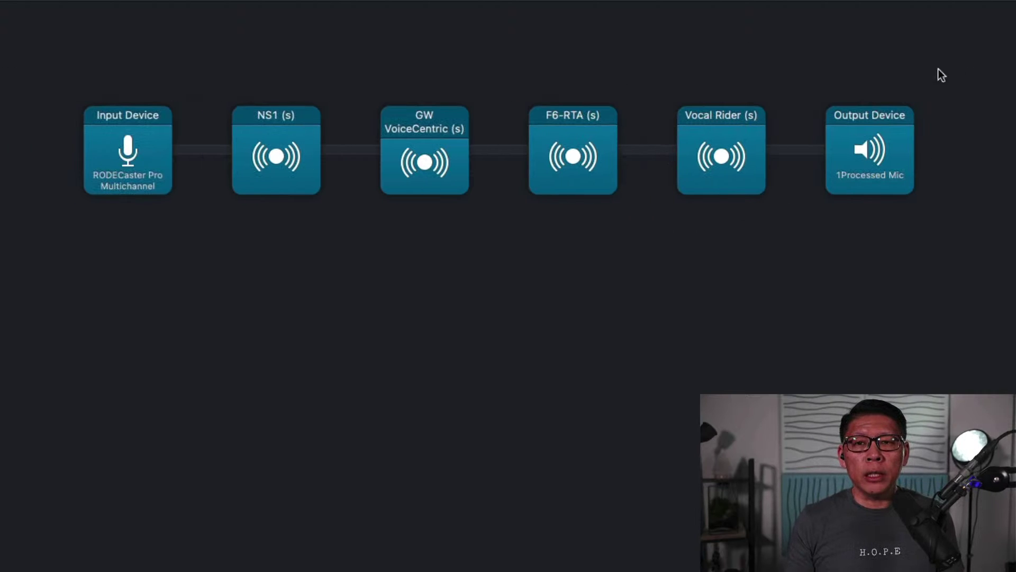
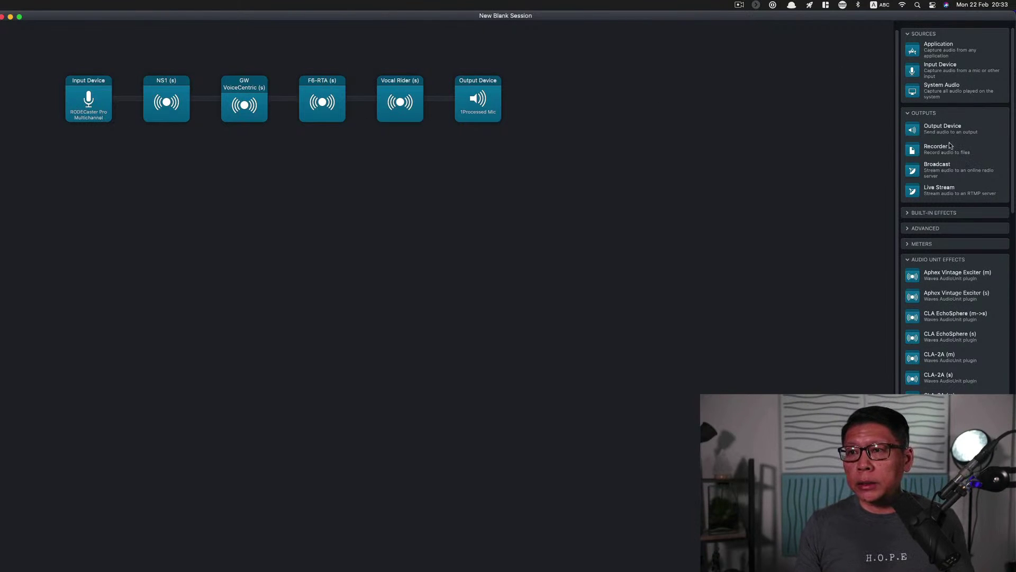
Add a second Input Device block below the first one, feeding NS1 (s), with RODECaster Pro Multichannel as its audio device.
{"action": "left_click_drag", "start_coordinate": [918, 70], "coordinate": [97, 163]}
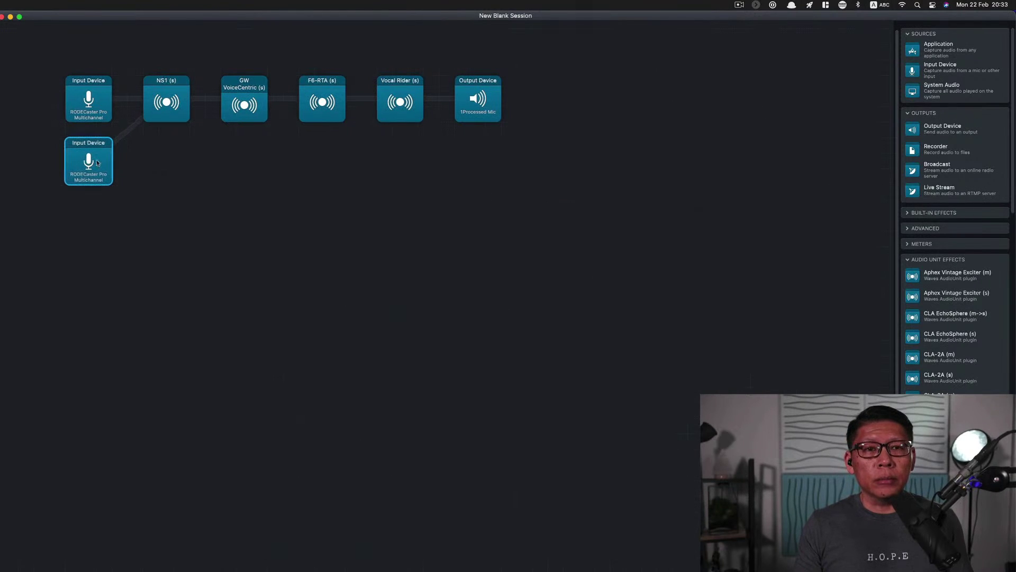
{"action": "left_click", "coordinate": [92, 169]}
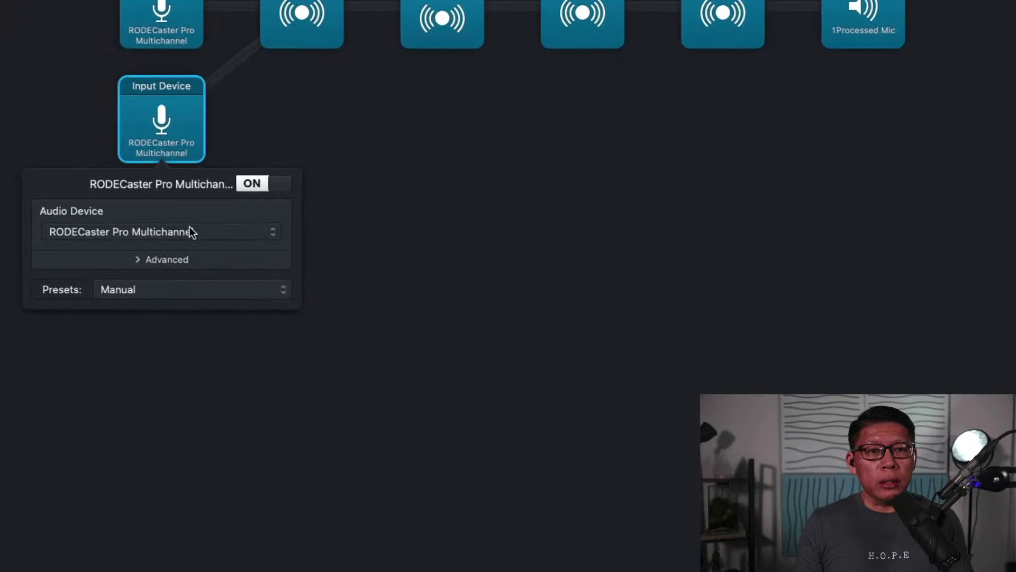
{"action": "left_click", "coordinate": [104, 224]}
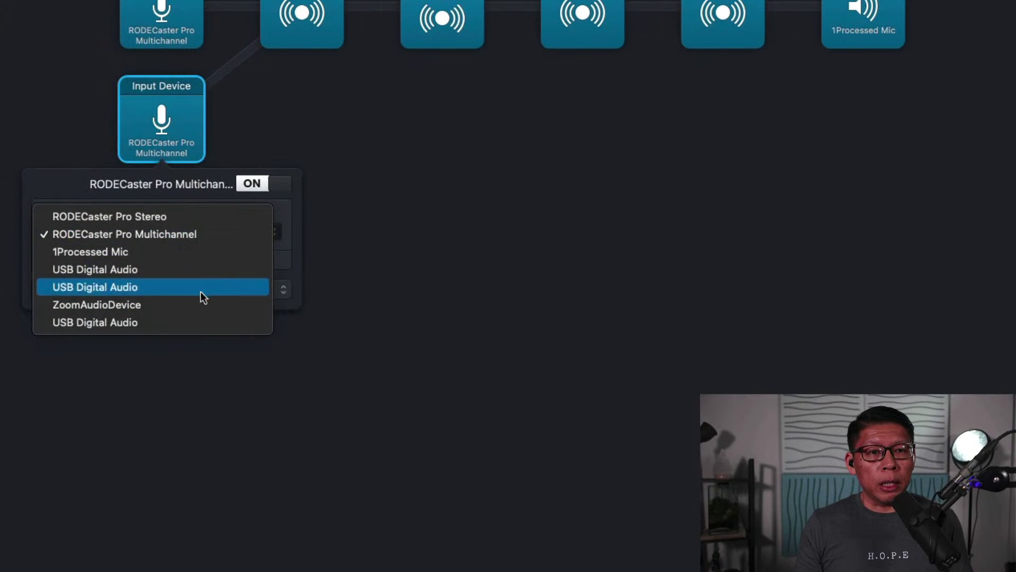
{"action": "left_click", "coordinate": [204, 234]}
Set the second Input Device block's advanced channel routing to left channel 13 and right channel 14.
{"action": "left_click", "coordinate": [174, 262]}
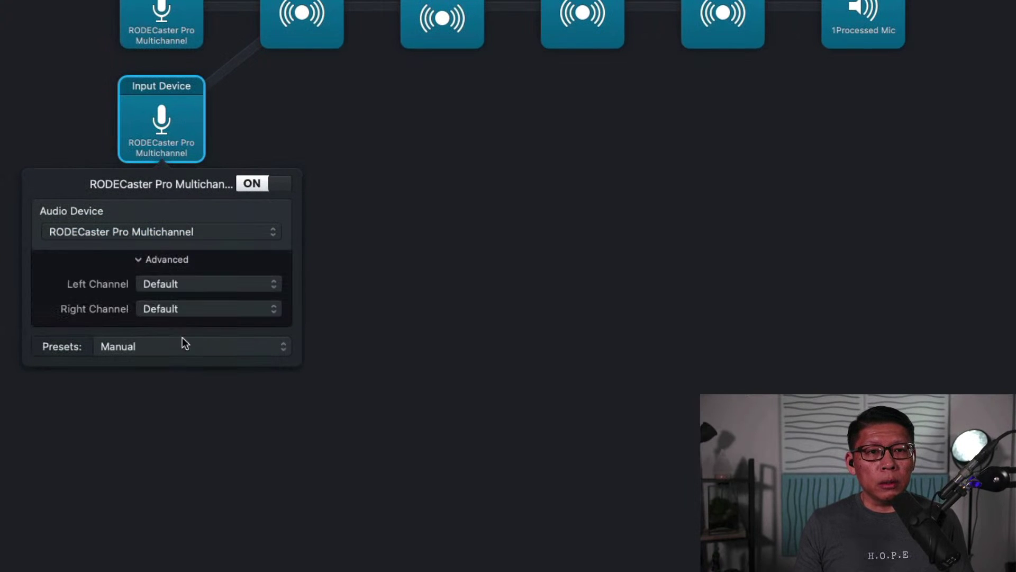
{"action": "left_click", "coordinate": [187, 276]}
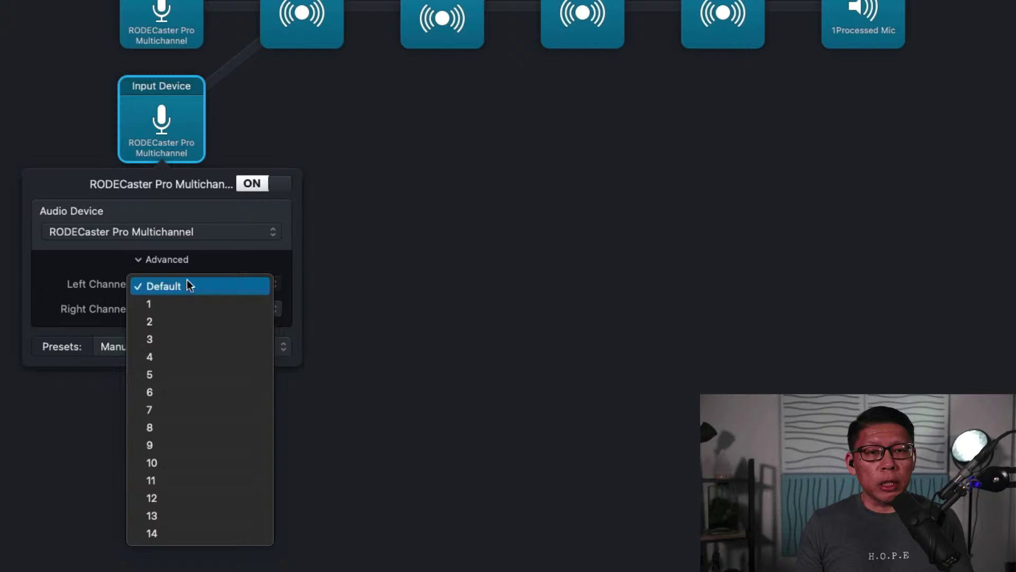
{"action": "left_click", "coordinate": [215, 511]}
{"action": "left_click", "coordinate": [204, 310]}
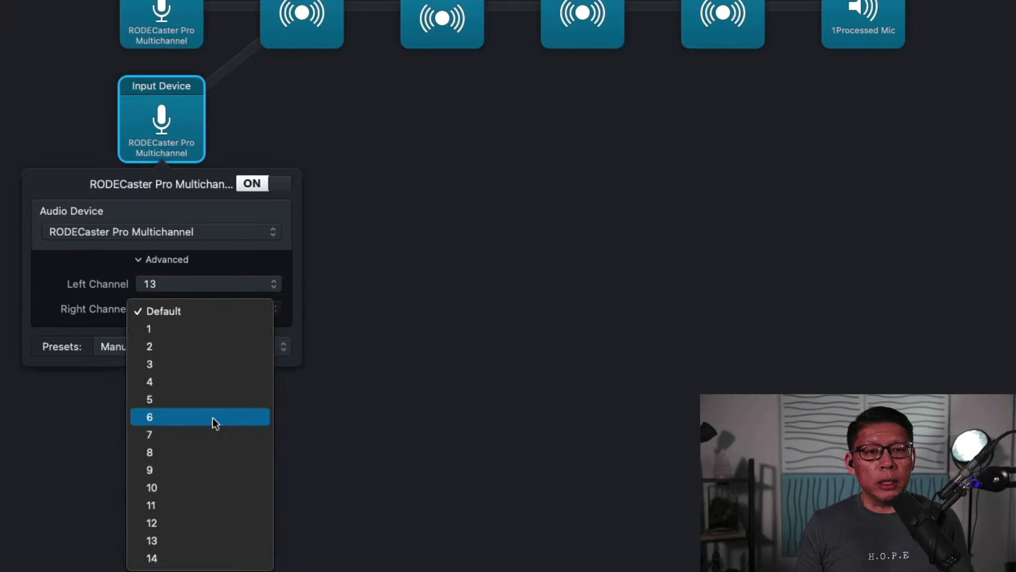
{"action": "left_click", "coordinate": [213, 555]}
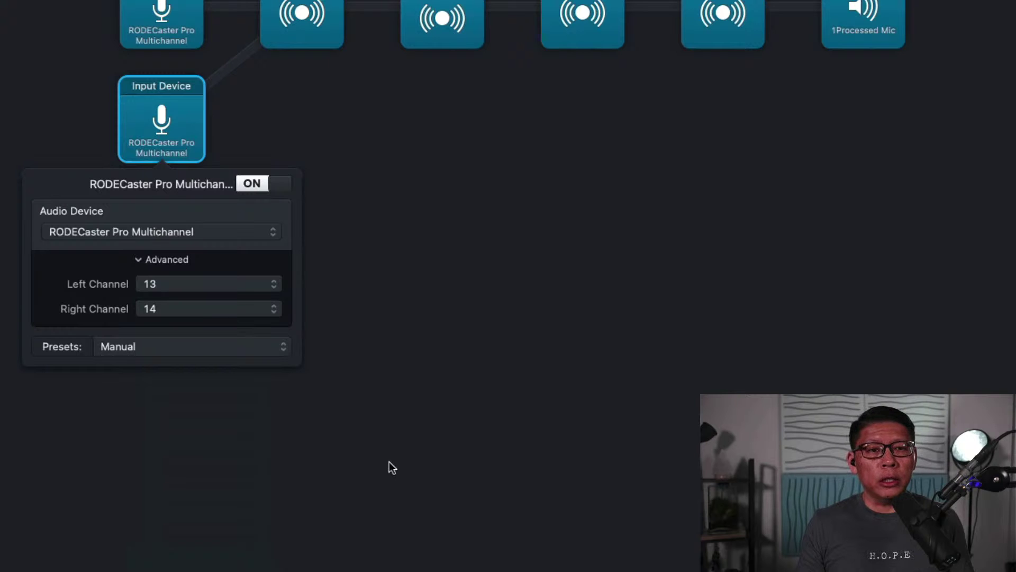
{"action": "left_click", "coordinate": [403, 187]}
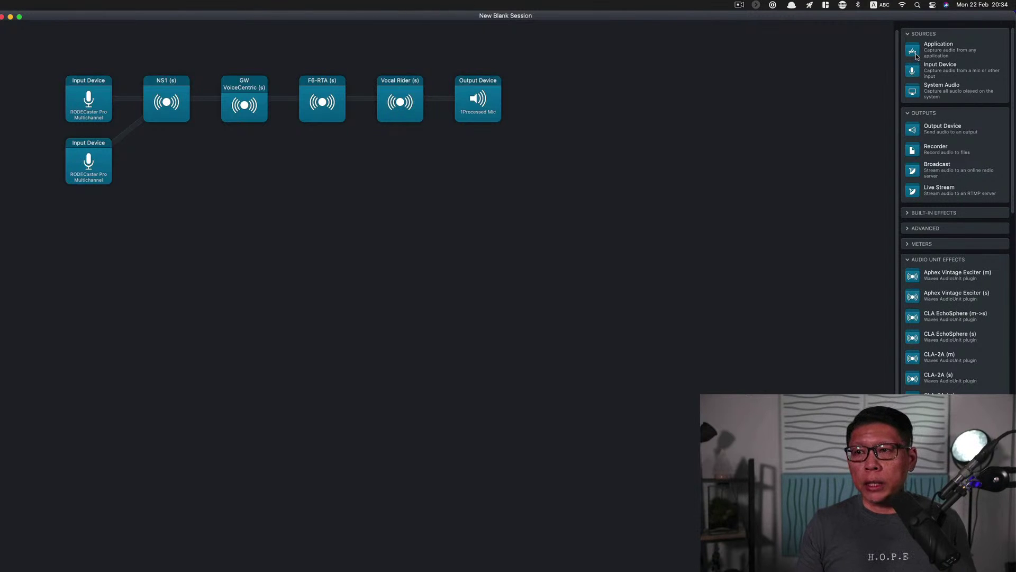
Add a separate Input Device block below the processing chain, keeping RODECaster Pro Multichannel as its audio device.
{"action": "left_click_drag", "start_coordinate": [913, 72], "coordinate": [529, 233]}
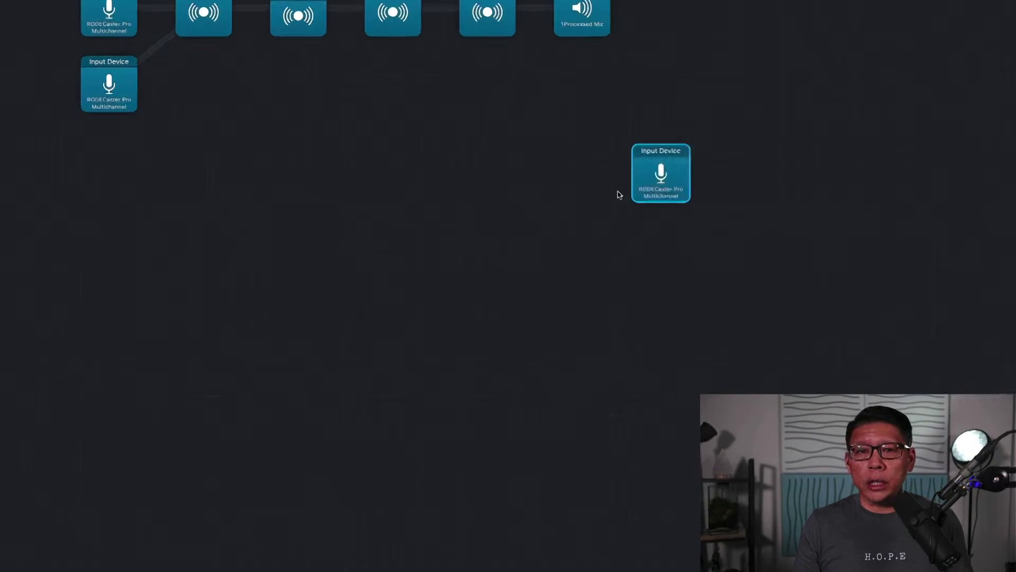
{"action": "left_click", "coordinate": [146, 114]}
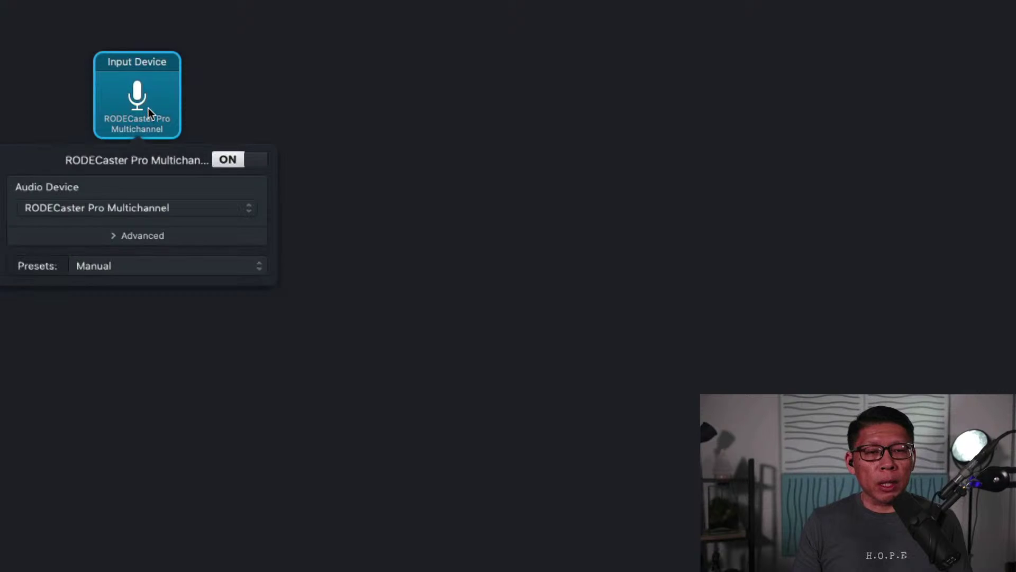
{"action": "left_click", "coordinate": [188, 208]}
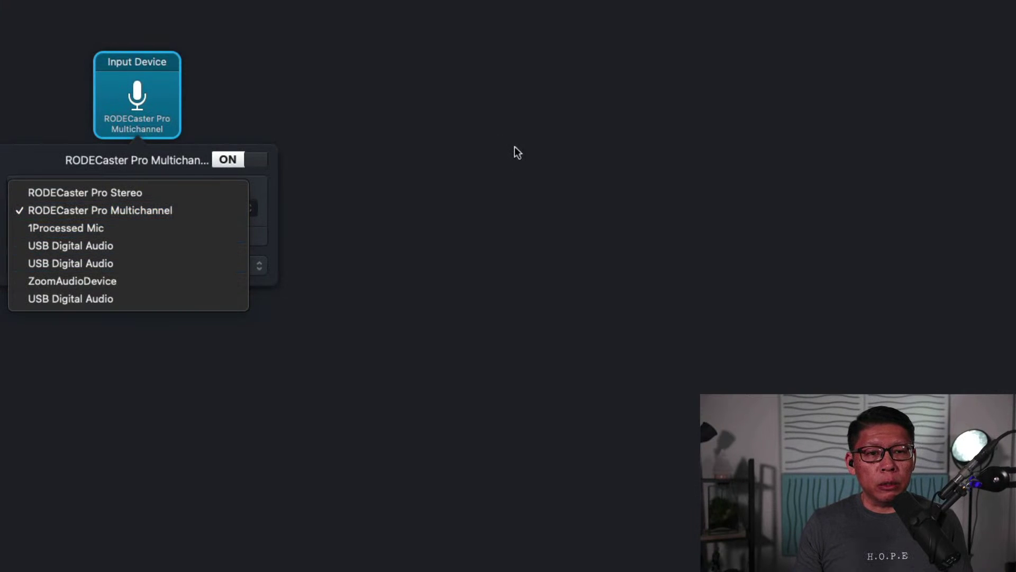
{"action": "left_click", "coordinate": [513, 152]}
Assign channel 13 to the left and channel 14 to the right of the standalone Input Device block.
{"action": "left_click", "coordinate": [231, 230]}
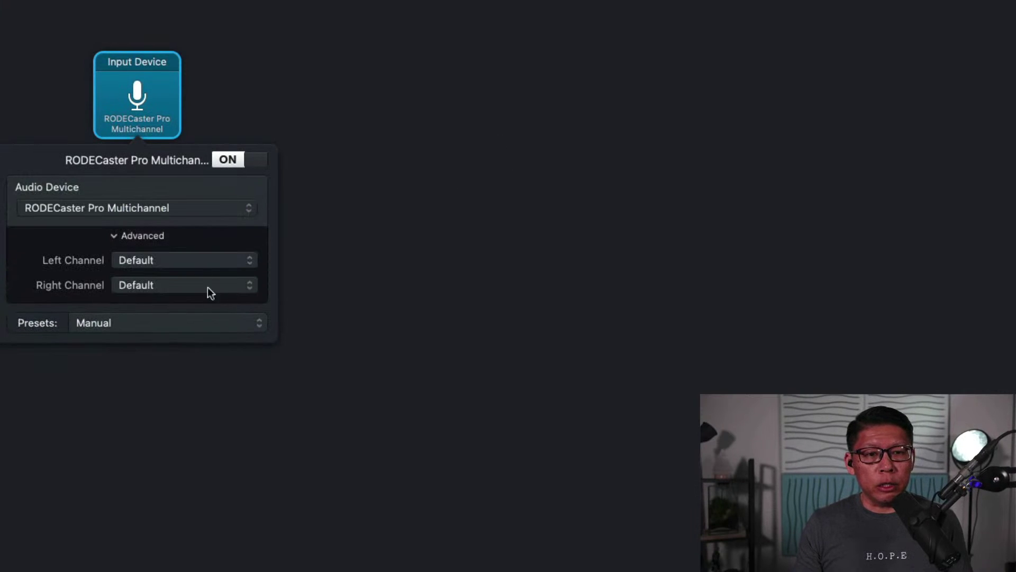
{"action": "left_click", "coordinate": [206, 259]}
{"action": "left_click", "coordinate": [159, 491]}
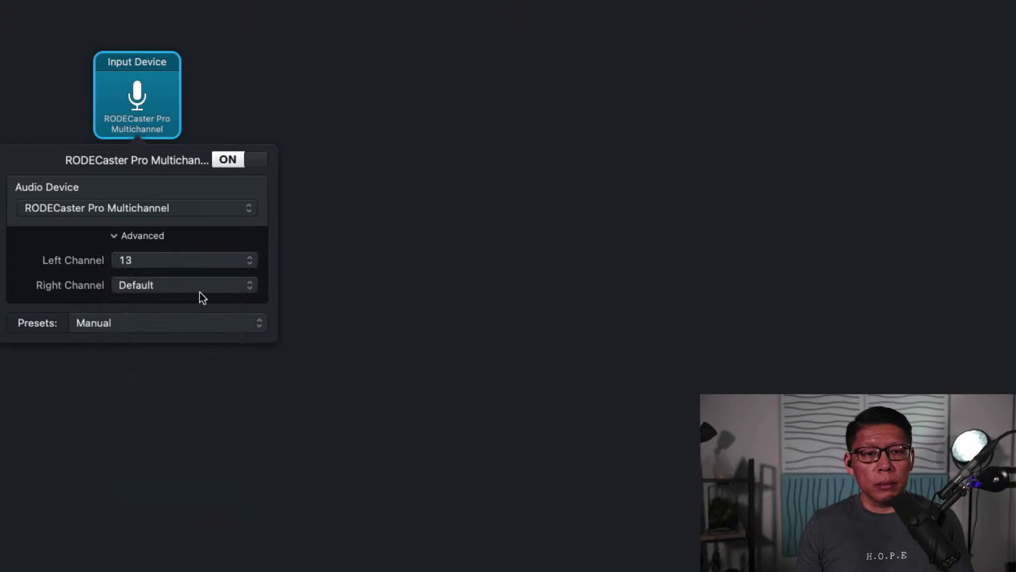
{"action": "left_click", "coordinate": [200, 285]}
{"action": "left_click", "coordinate": [221, 532]}
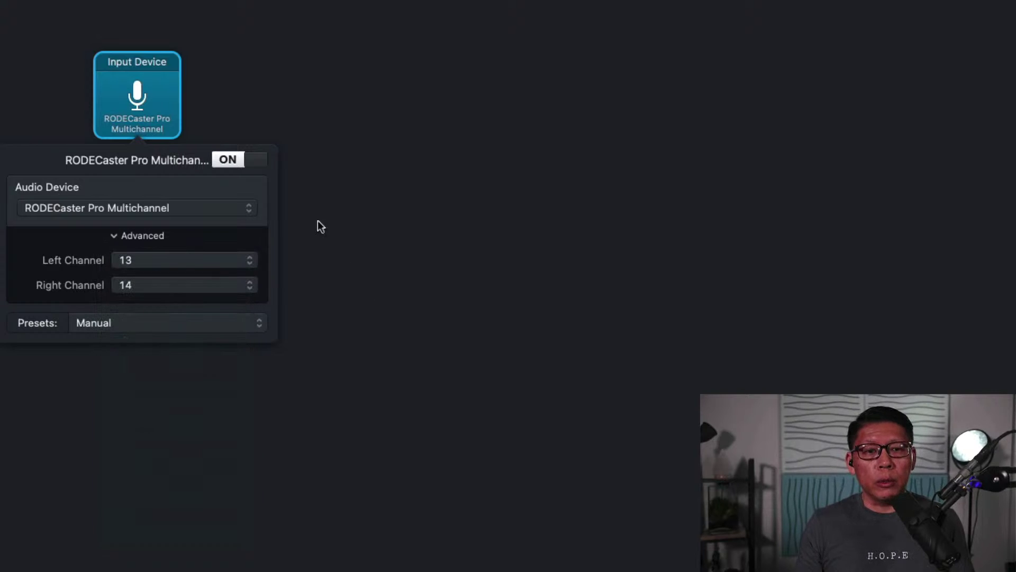
{"action": "left_click", "coordinate": [423, 189]}
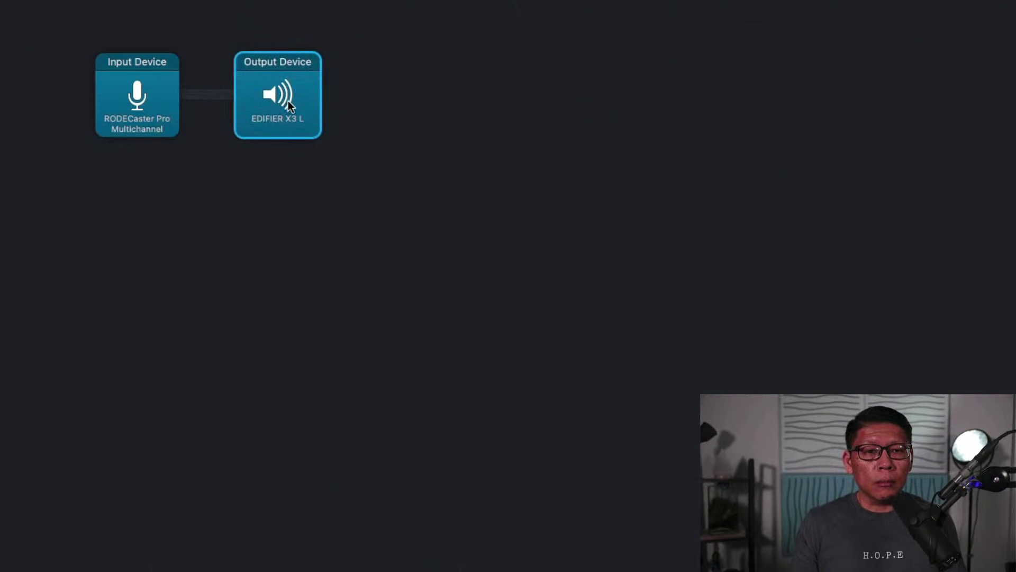
Add an Output Device block after the standalone Input Device block and check its audio device, keeping EDIFIER X3 L.
{"action": "left_click", "coordinate": [288, 100]}
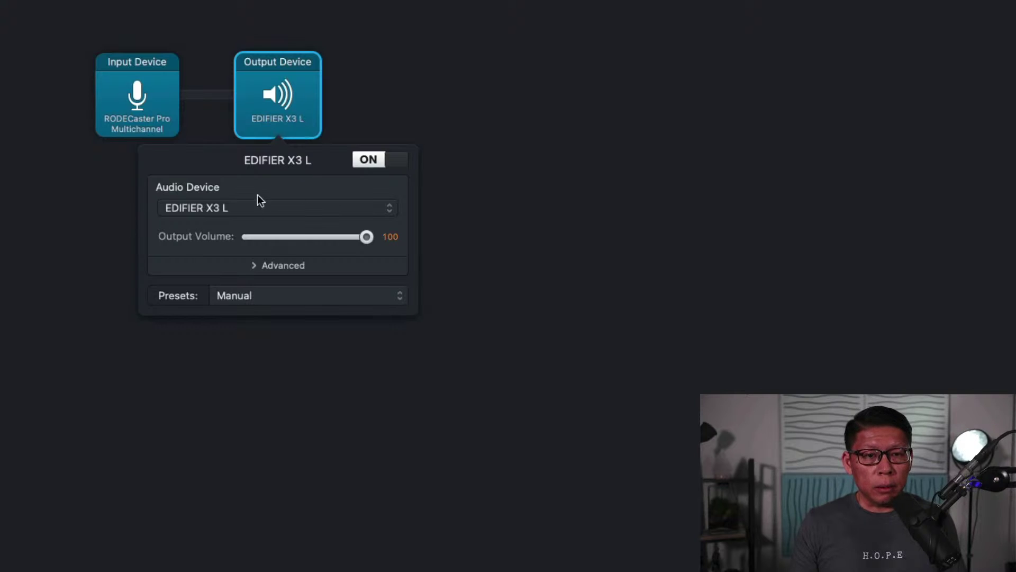
{"action": "left_click", "coordinate": [501, 196]}
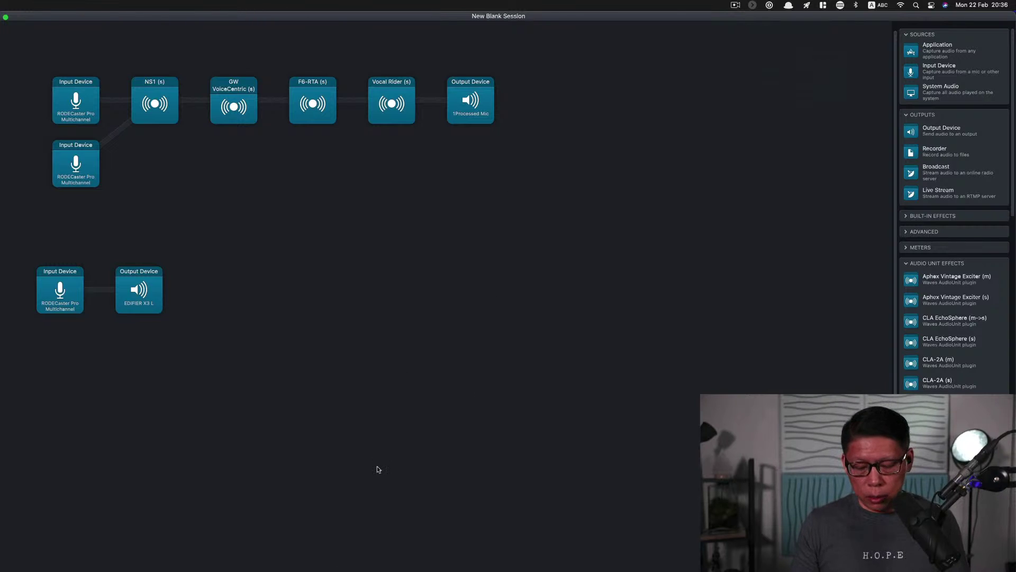
Close the session window, switch to Loopback and create a new virtual device named 2Ecamm Mic In.
{"action": "key", "text": "super+w"}
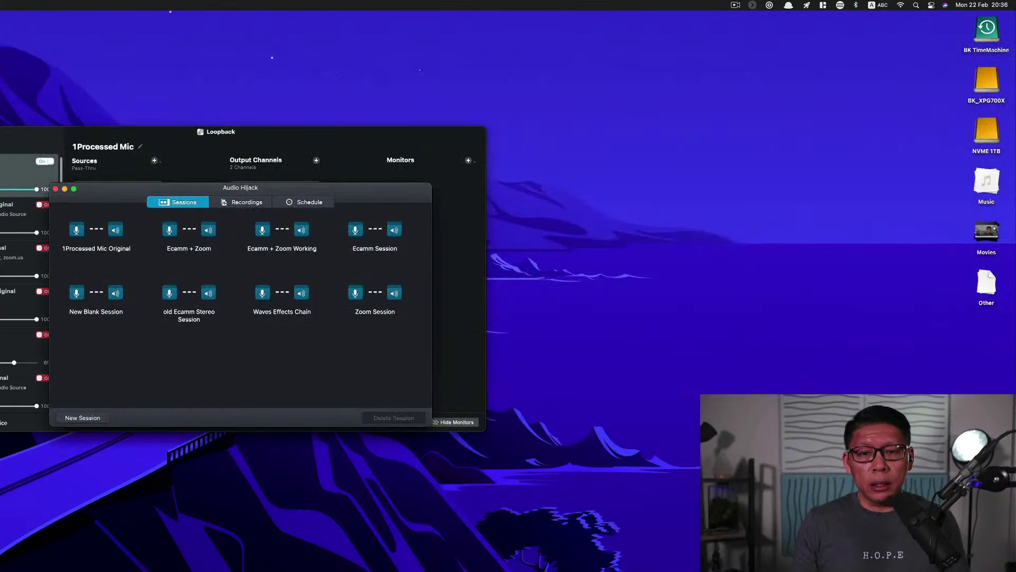
{"action": "left_click", "coordinate": [313, 136]}
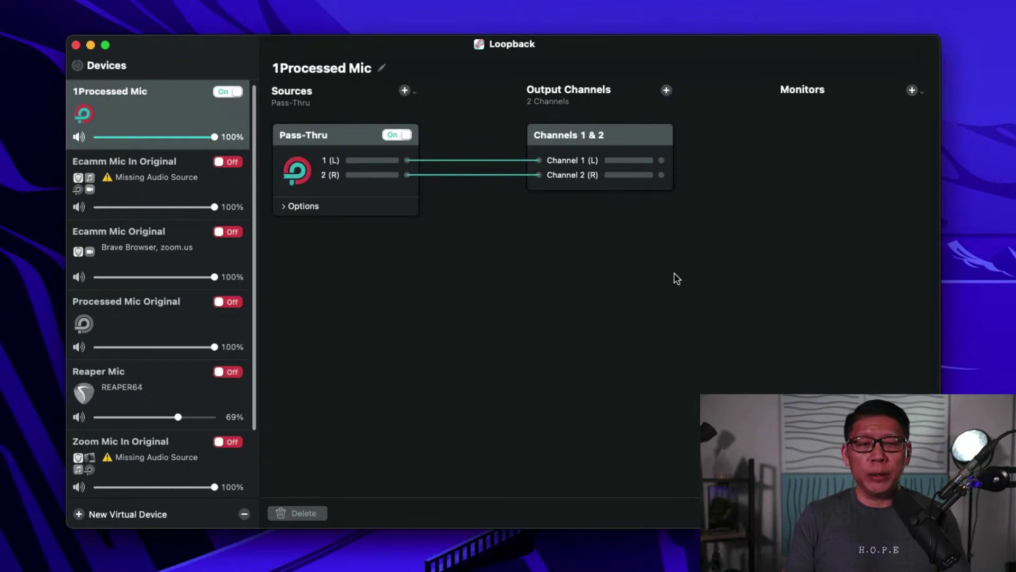
{"action": "left_click", "coordinate": [79, 514]}
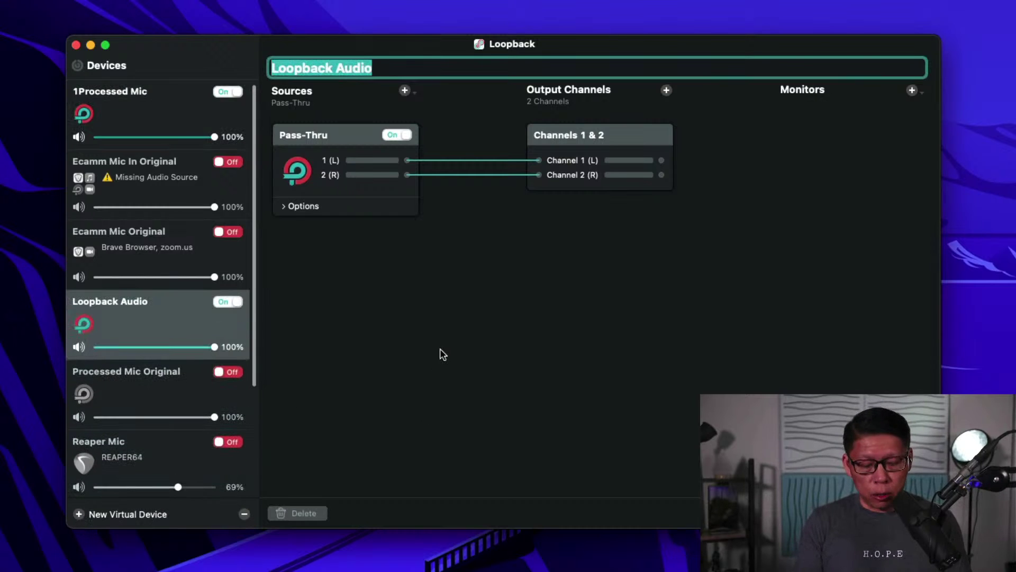
{"action": "type", "text": "2Ecamm"}
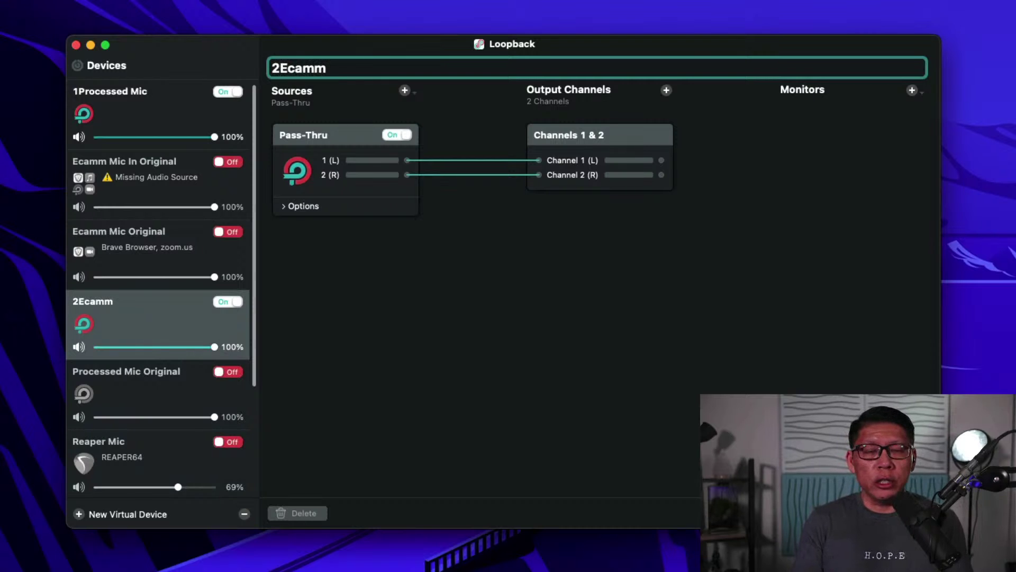
{"action": "type", "text": " Mic In"}
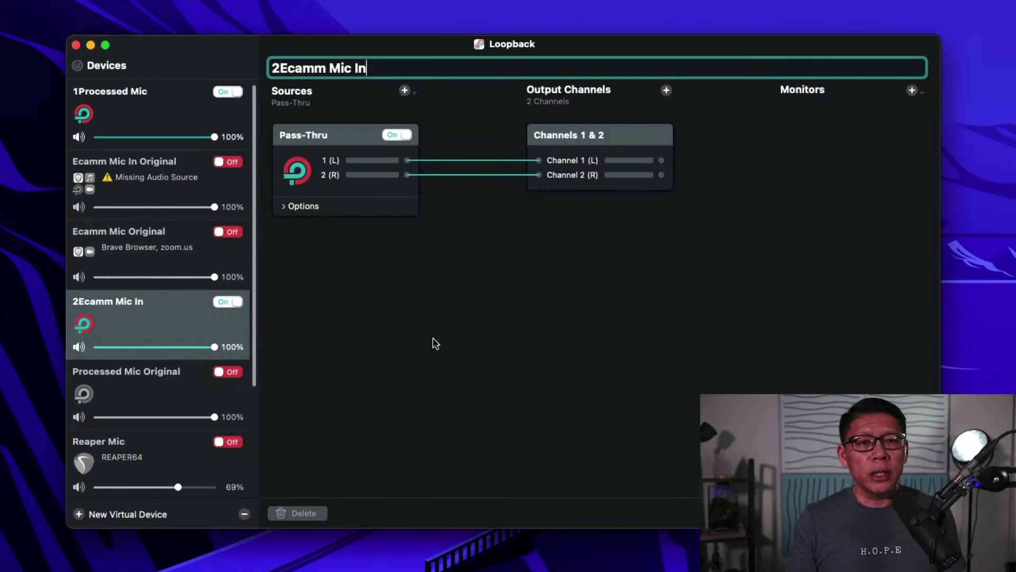
{"action": "key", "text": "Return"}
Expand the Pass-Thru source's options and delete that source from the 2Ecamm Mic In device.
{"action": "left_click", "coordinate": [372, 208]}
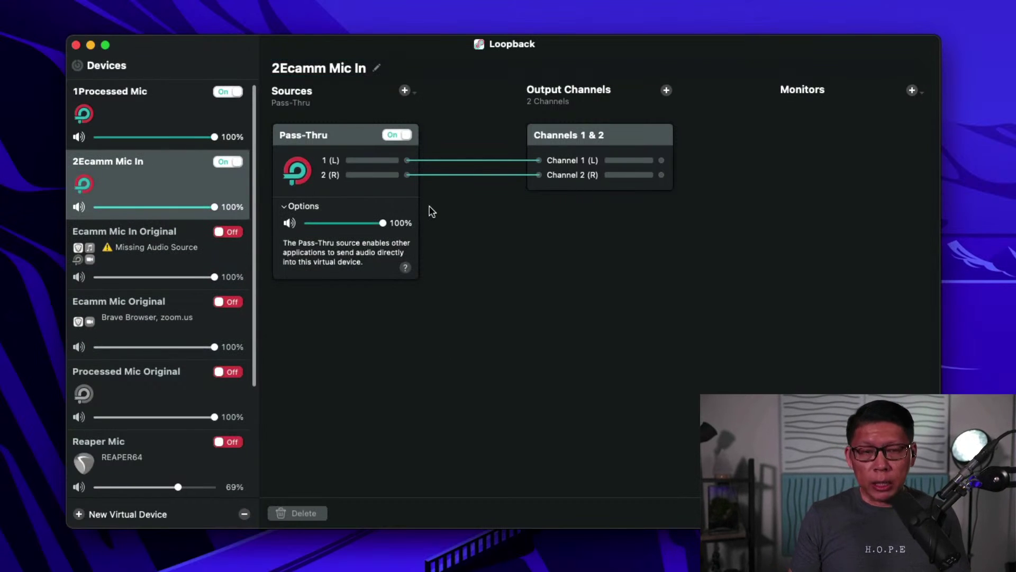
{"action": "left_click", "coordinate": [381, 156]}
{"action": "key", "text": "BackSpace"}
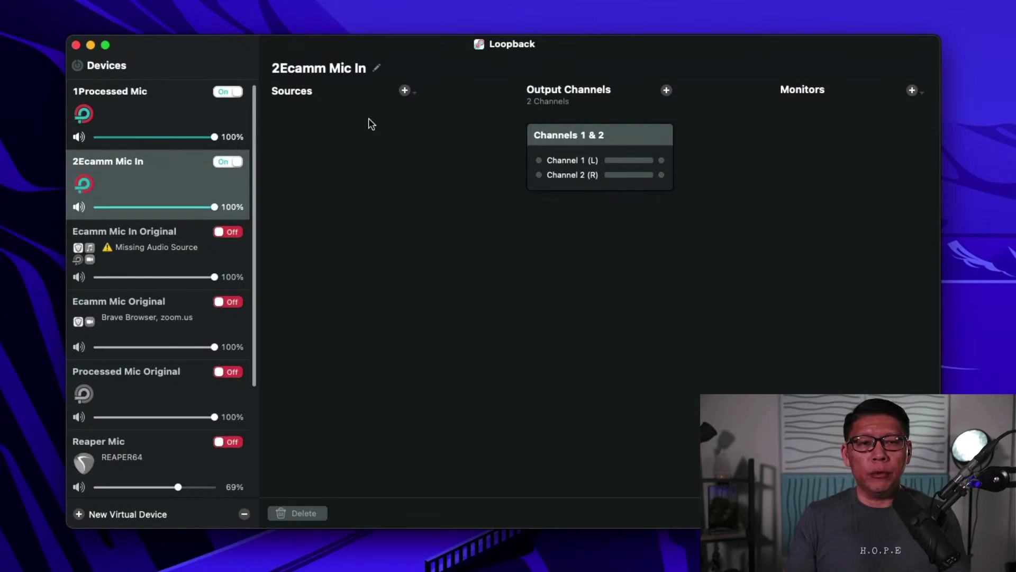
Add the 1Processed Mic virtual device as a source of 2Ecamm Mic In and expand its options.
{"action": "left_click", "coordinate": [405, 91]}
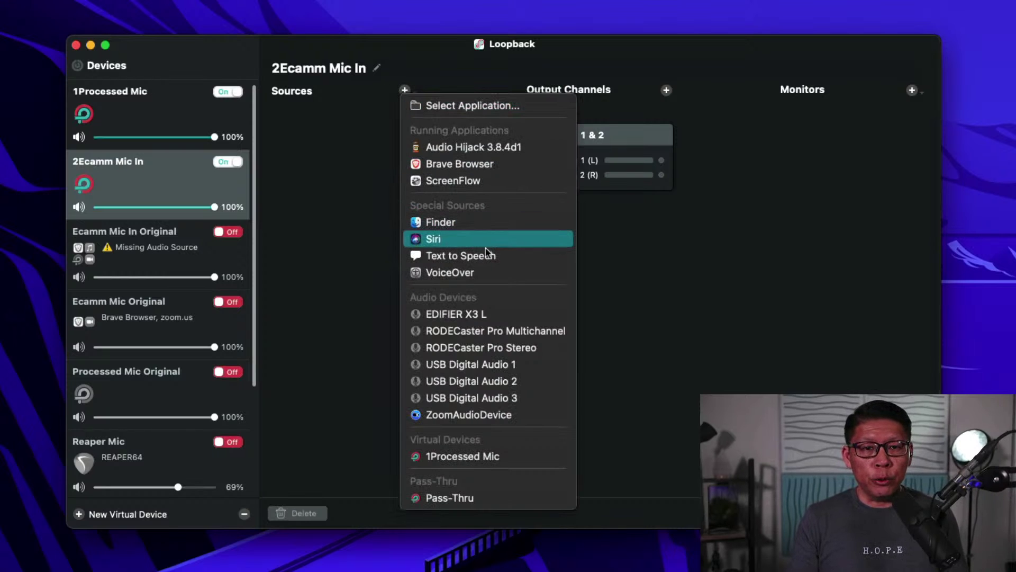
{"action": "left_click", "coordinate": [537, 457]}
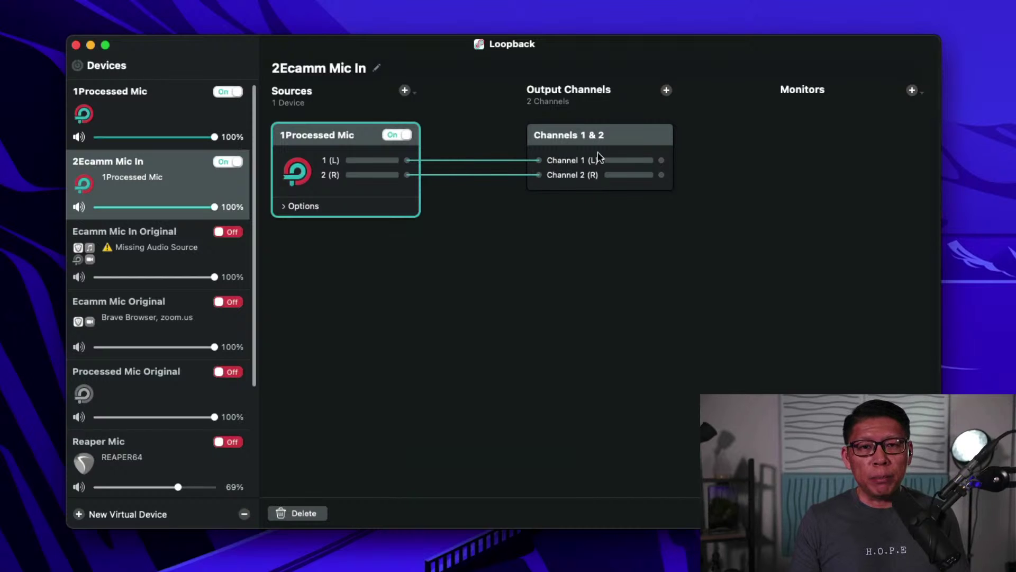
{"action": "left_click", "coordinate": [282, 206]}
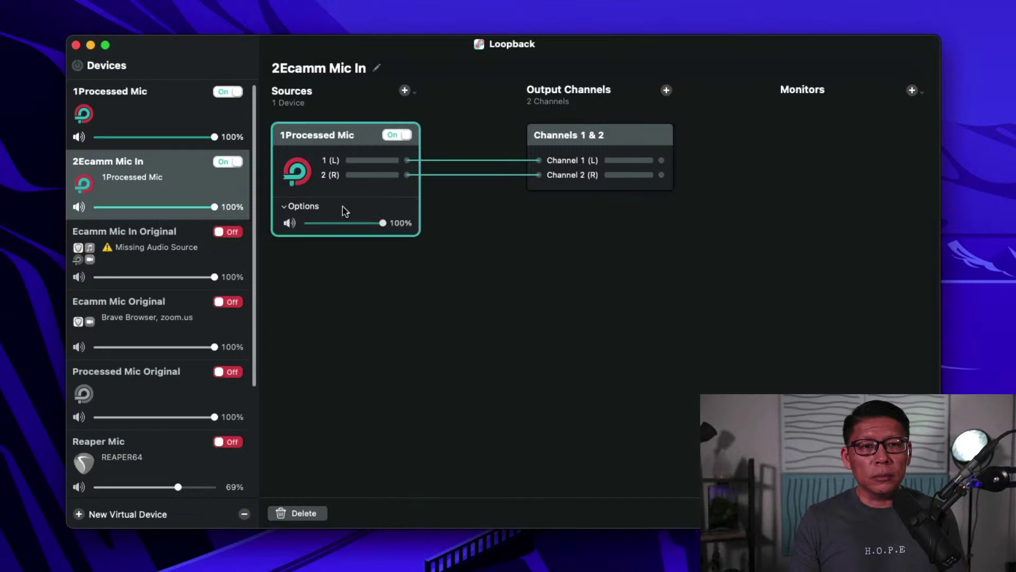
{"action": "left_click", "coordinate": [576, 259]}
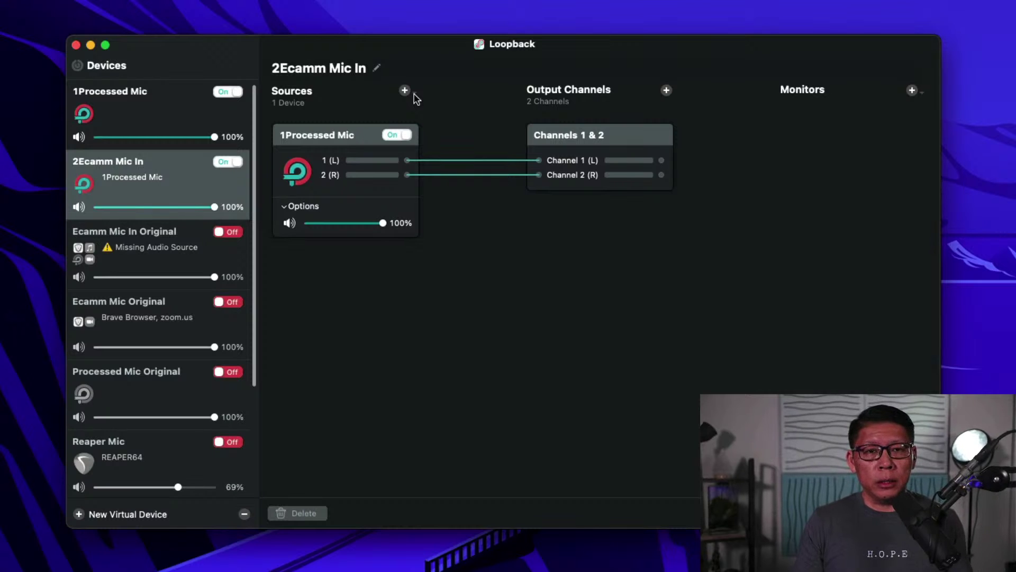
Find the zoom.us application, add it as a second source of 2Ecamm Mic In and expand its options.
{"action": "left_click", "coordinate": [405, 91]}
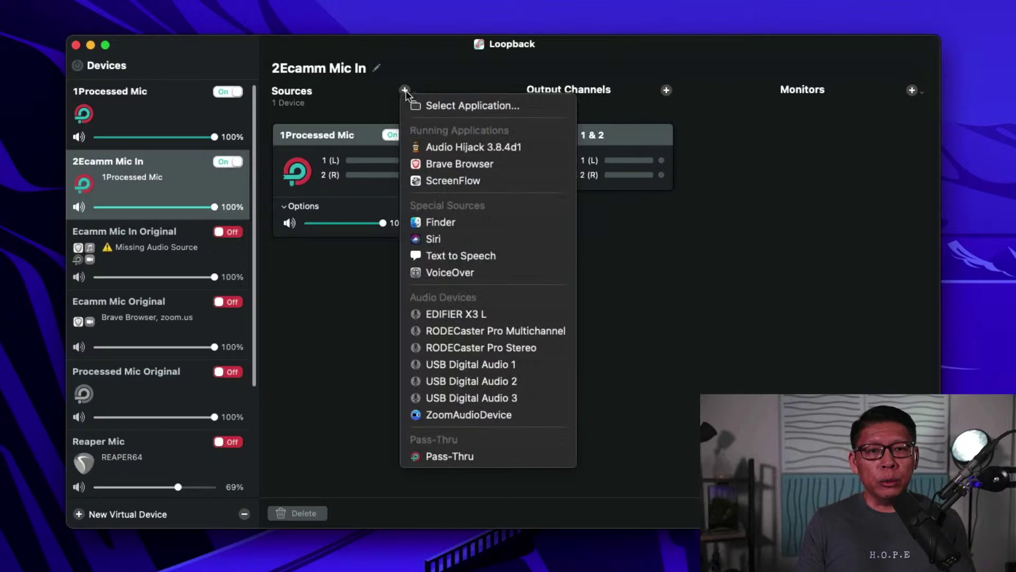
{"action": "left_click", "coordinate": [468, 104]}
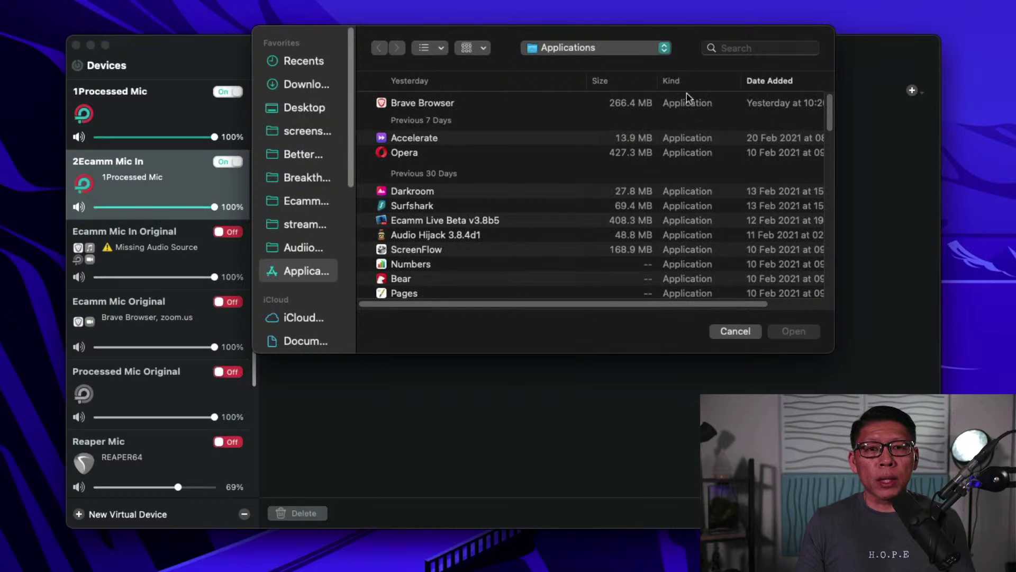
{"action": "left_click", "coordinate": [758, 49]}
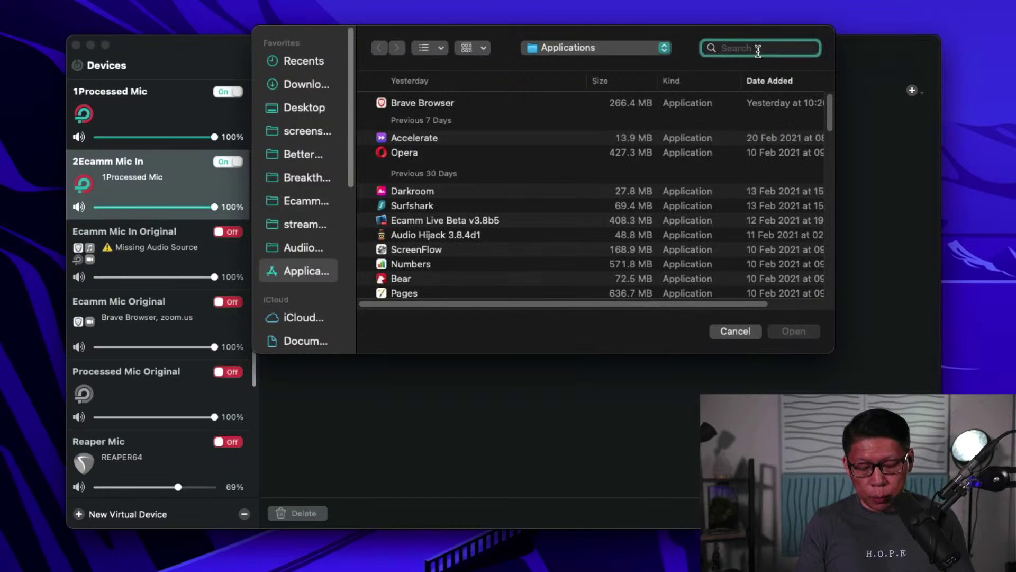
{"action": "type", "text": "zoom"}
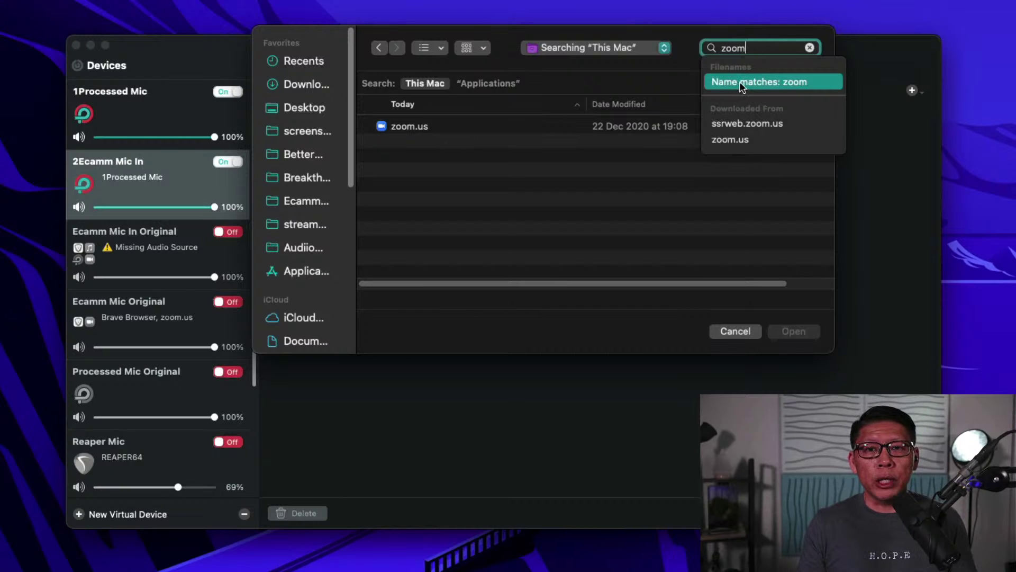
{"action": "left_click", "coordinate": [446, 126]}
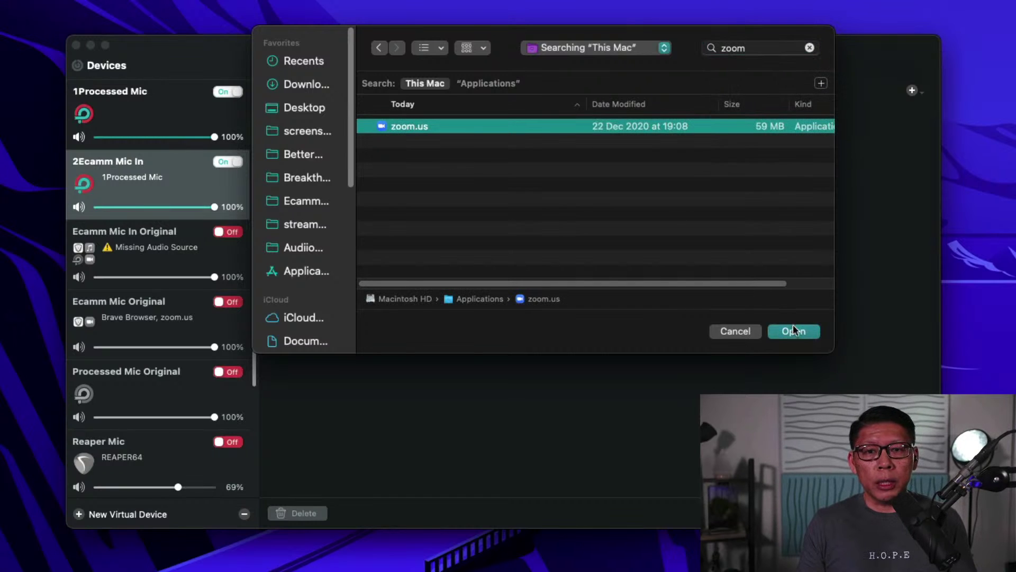
{"action": "left_click", "coordinate": [793, 330]}
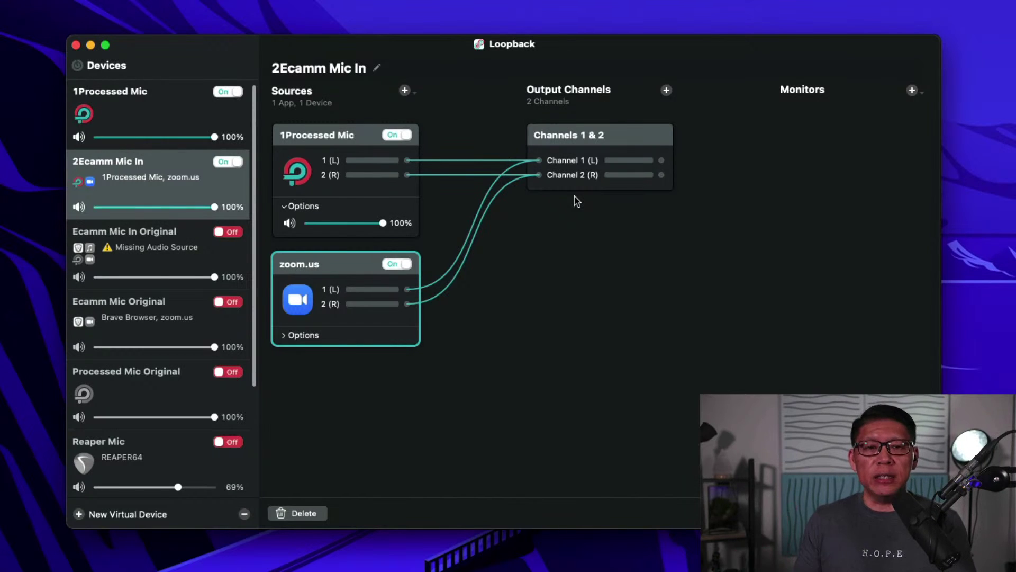
{"action": "left_click", "coordinate": [309, 334]}
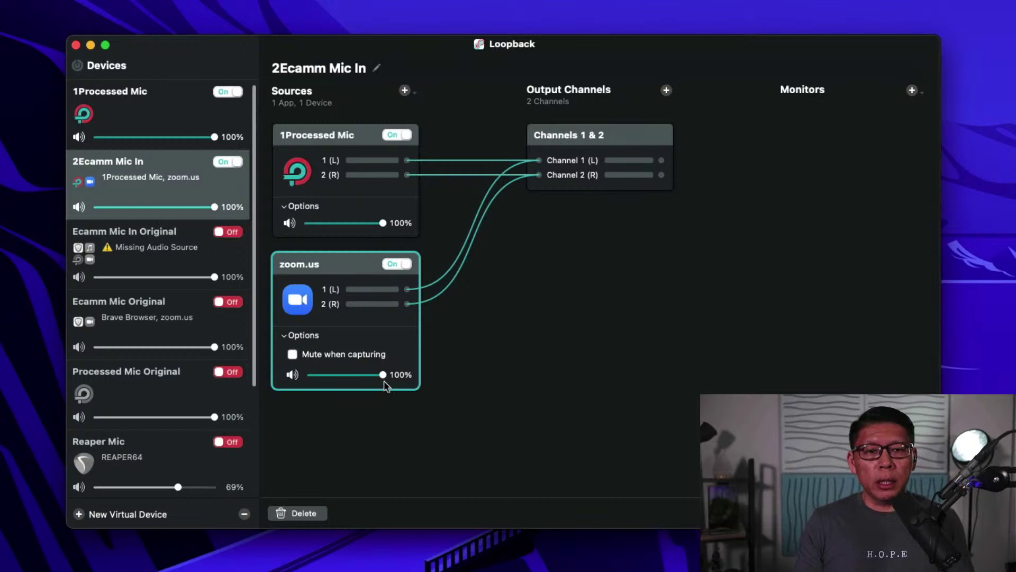
Set the volume of the zoom.us source in 2Ecamm Mic In to 80%.
{"action": "left_click_drag", "start_coordinate": [384, 377], "coordinate": [370, 382]}
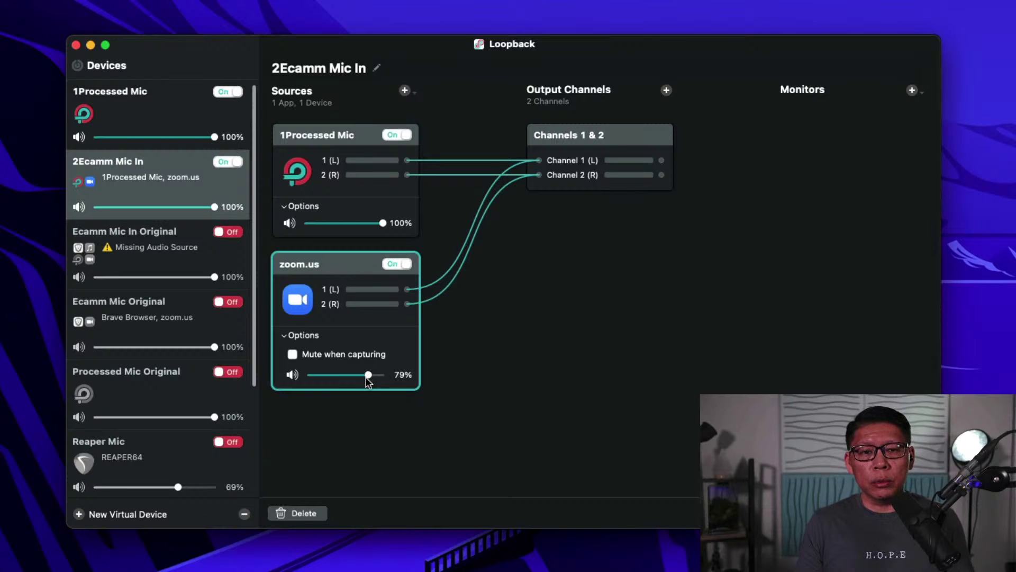
{"action": "left_click_drag", "start_coordinate": [367, 377], "coordinate": [367, 378]}
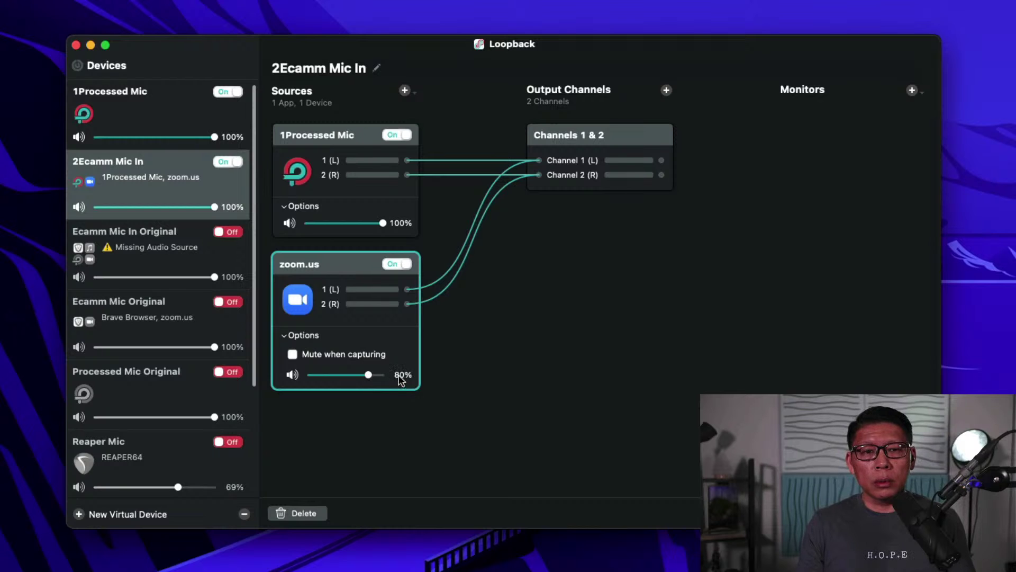
{"action": "left_click", "coordinate": [563, 345]}
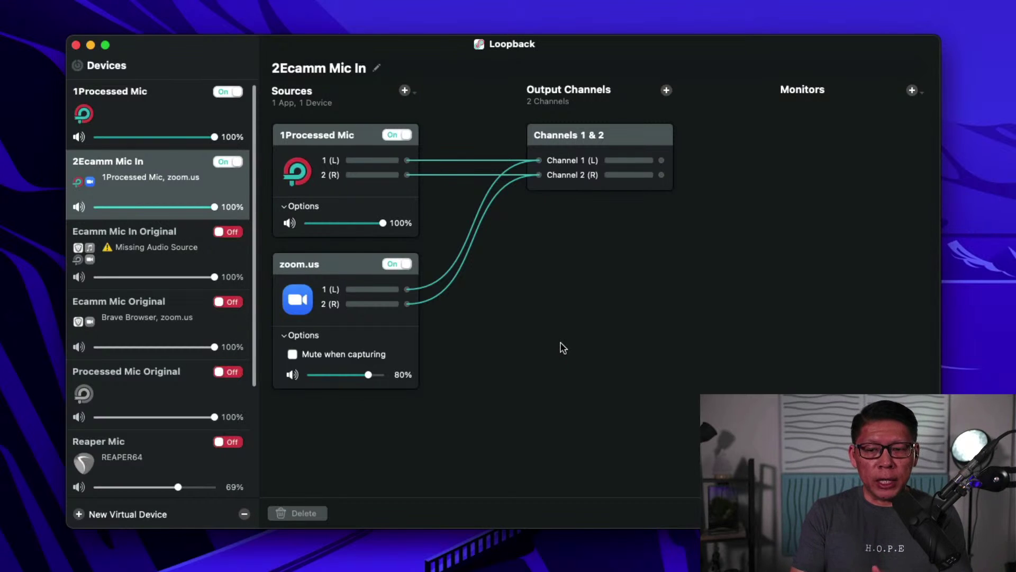
{"action": "left_click", "coordinate": [405, 91]}
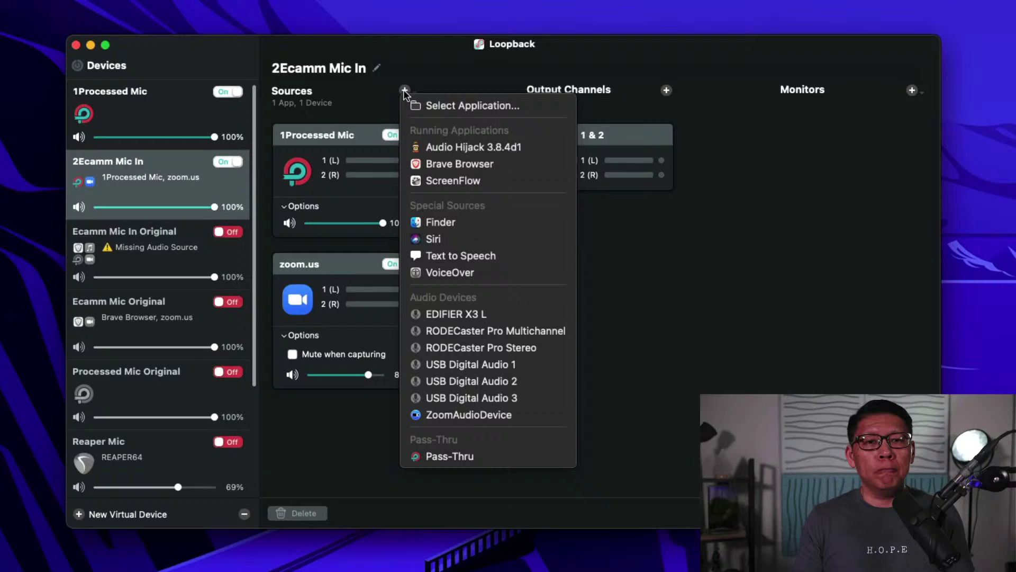
{"action": "left_click", "coordinate": [494, 105]}
{"action": "left_click", "coordinate": [735, 331]}
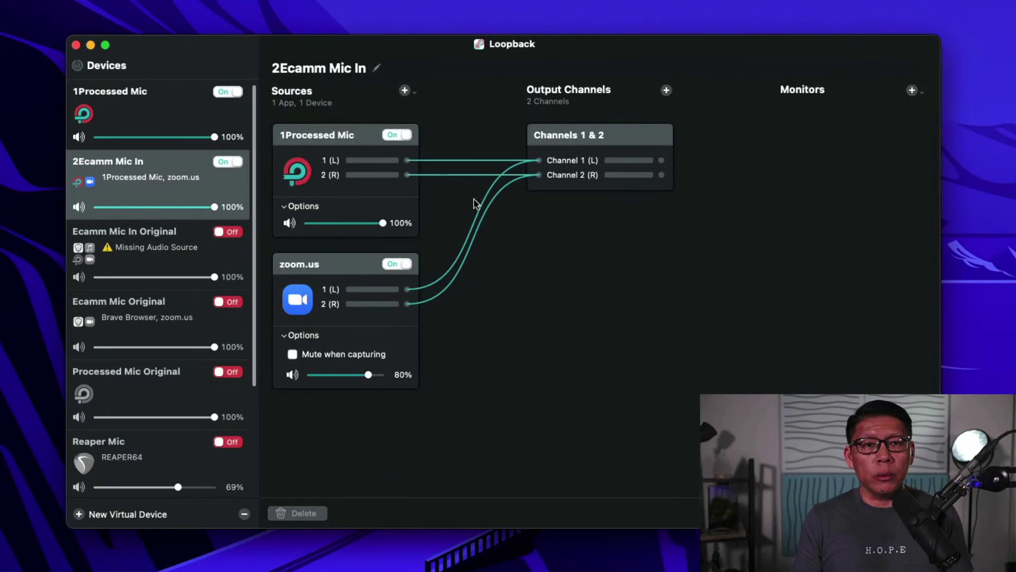
Add the running Brave Browser application as a source of 2Ecamm Mic In and expand its options.
{"action": "left_click", "coordinate": [404, 90]}
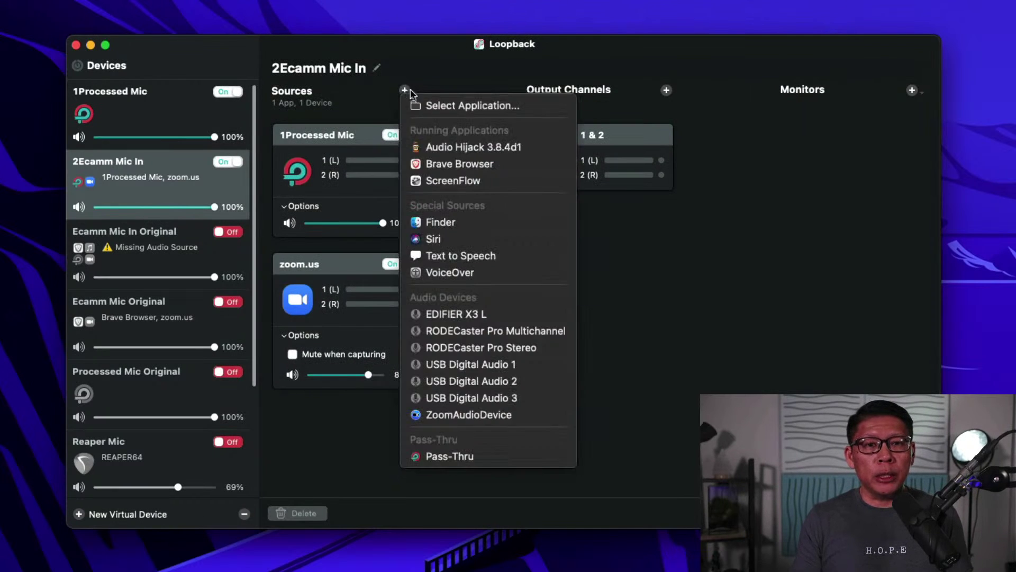
{"action": "left_click", "coordinate": [480, 169]}
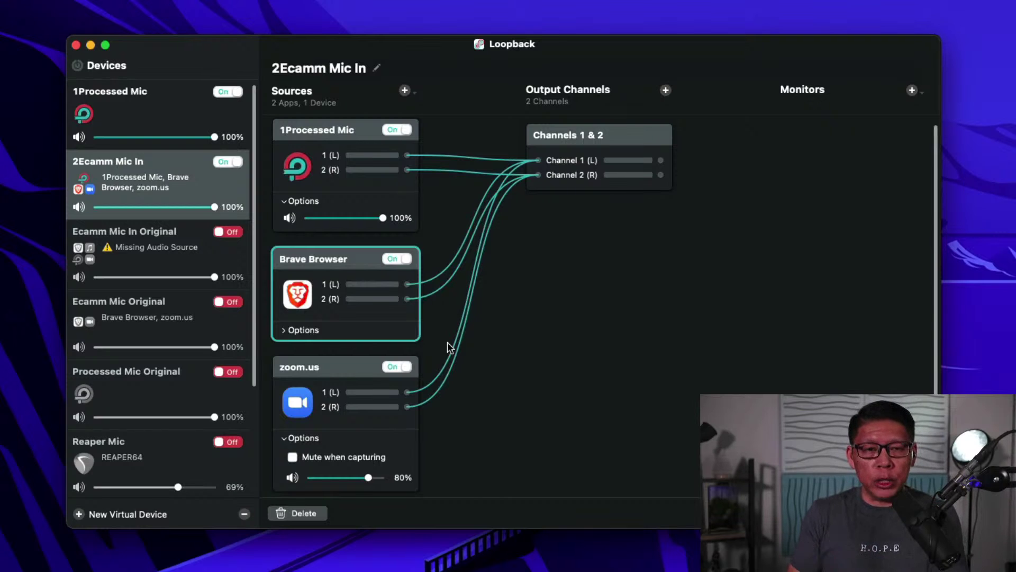
{"action": "left_click", "coordinate": [302, 330]}
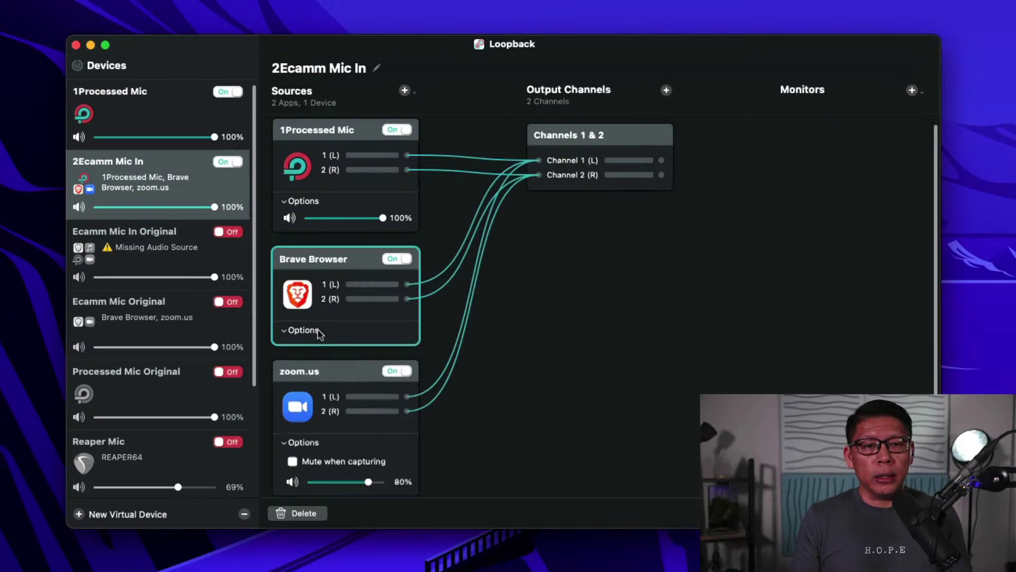
Set the Brave Browser source's volume to 90% and turn off Mute when capturing for it.
{"action": "left_click_drag", "start_coordinate": [383, 369], "coordinate": [380, 370]}
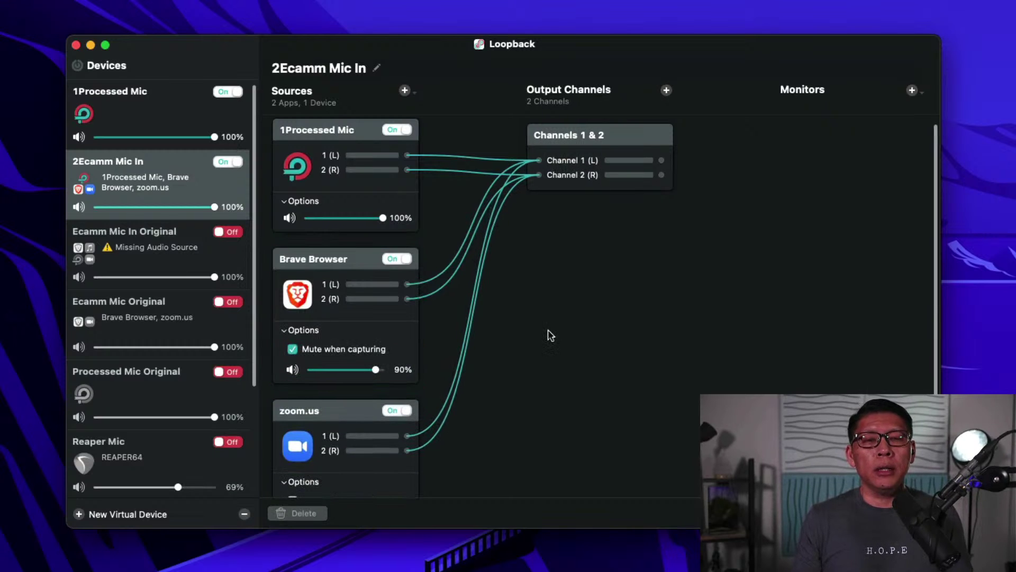
{"action": "scroll", "coordinate": [548, 336], "scroll_direction": "down", "scroll_amount": 1}
{"action": "scroll", "coordinate": [550, 336], "scroll_direction": "down", "scroll_amount": 3}
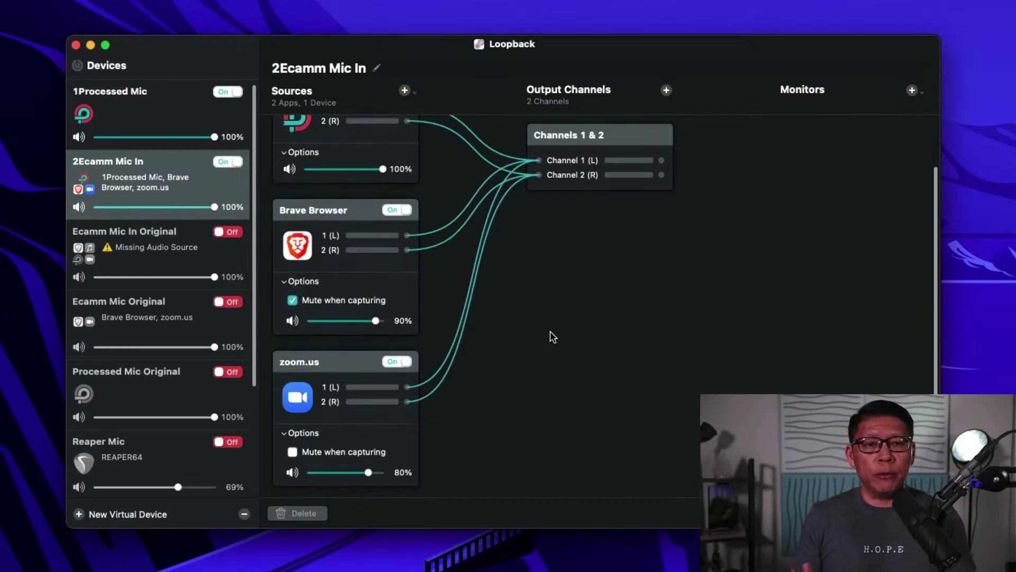
{"action": "left_click", "coordinate": [300, 299]}
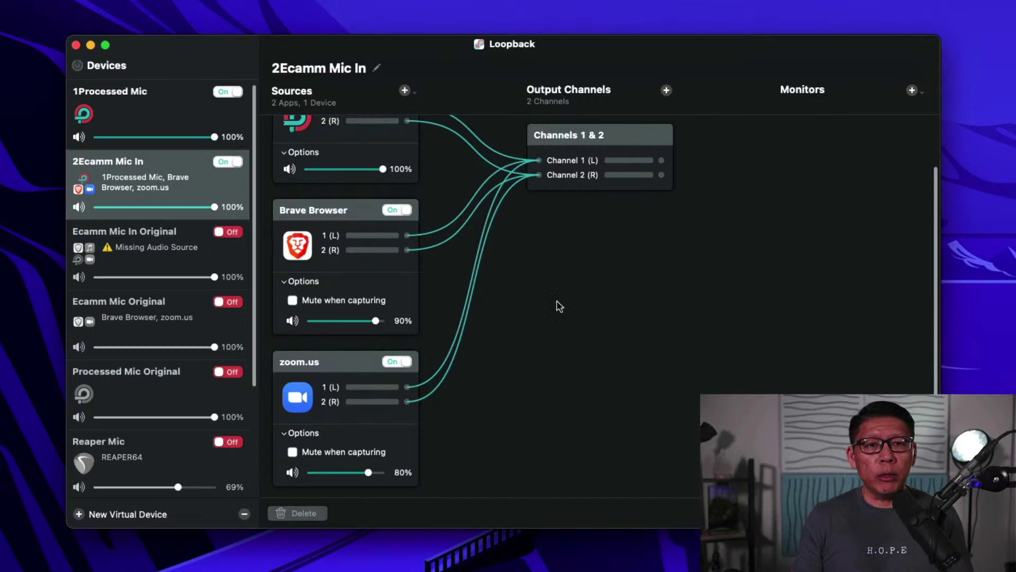
Find the Music application, add it as a source of 2Ecamm Mic In and expand its options.
{"action": "left_click", "coordinate": [404, 90]}
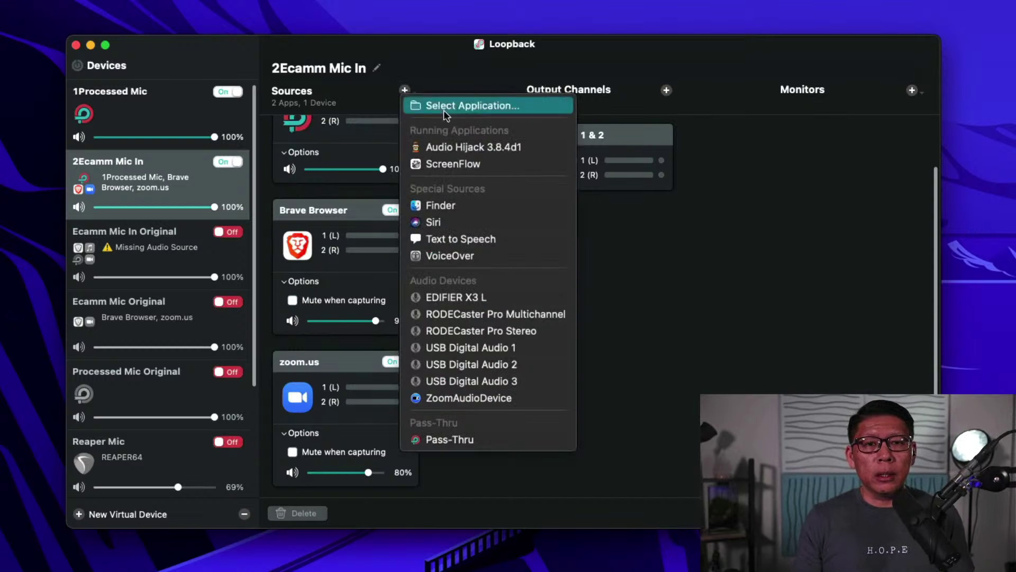
{"action": "left_click", "coordinate": [476, 109]}
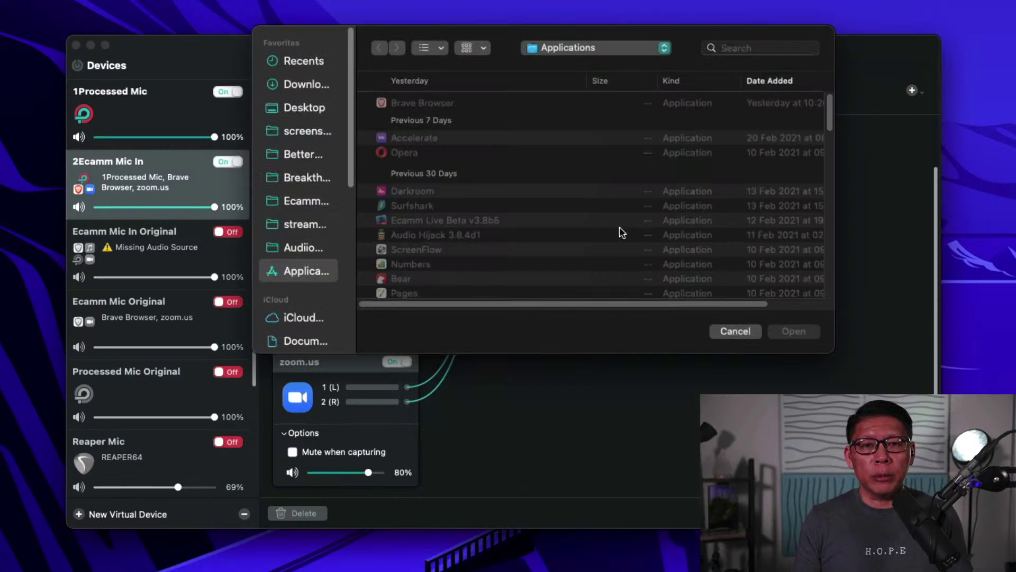
{"action": "left_click", "coordinate": [752, 49]}
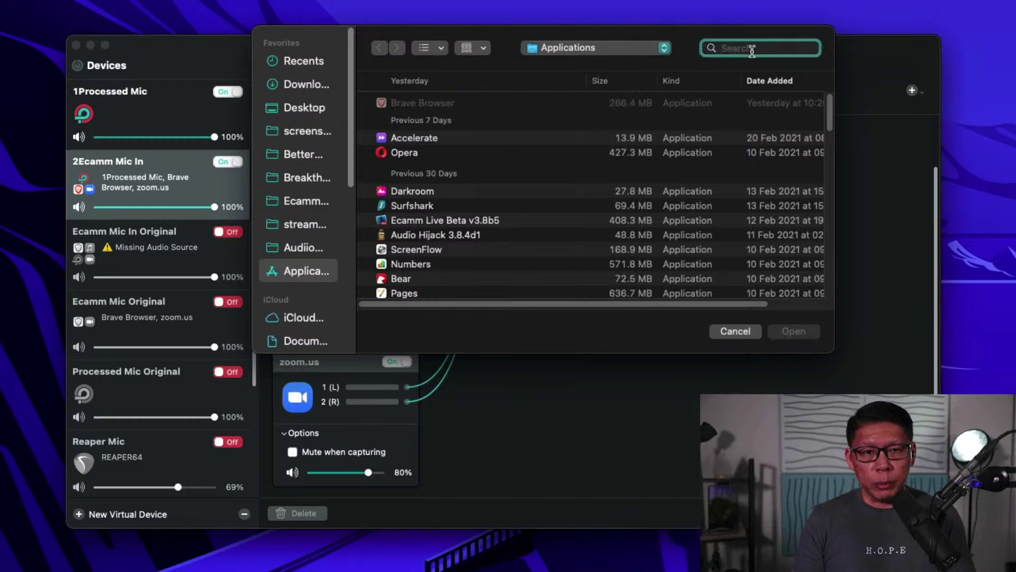
{"action": "type", "text": "music"}
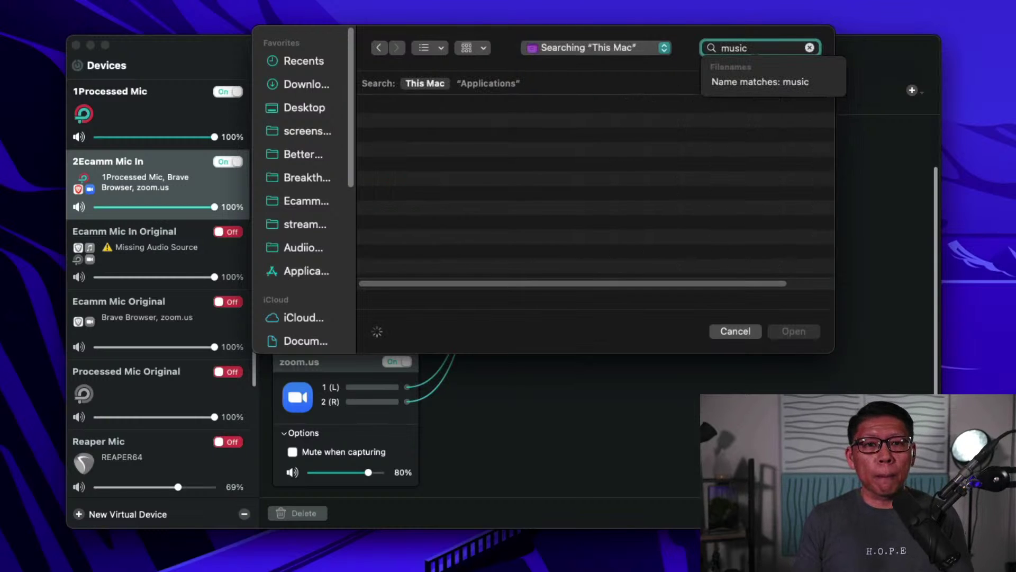
{"action": "left_click", "coordinate": [438, 127]}
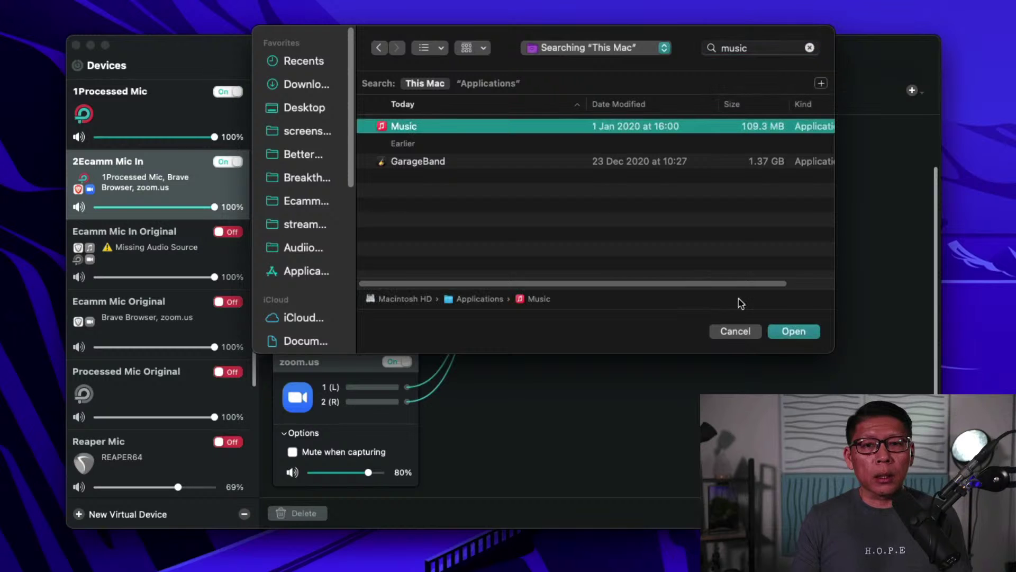
{"action": "left_click", "coordinate": [794, 331]}
{"action": "scroll", "coordinate": [612, 339], "scroll_direction": "down", "scroll_amount": 2}
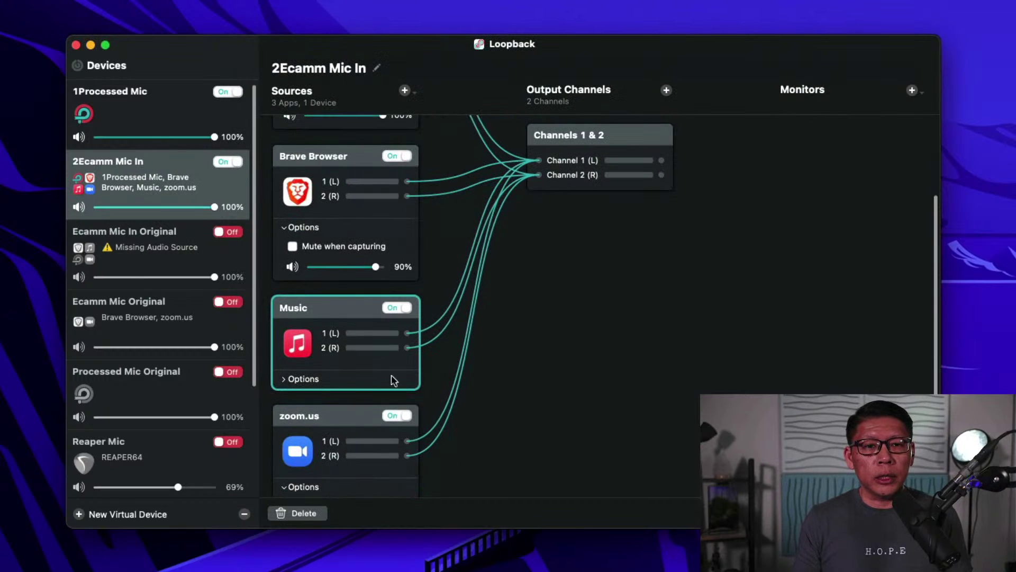
{"action": "left_click", "coordinate": [300, 388]}
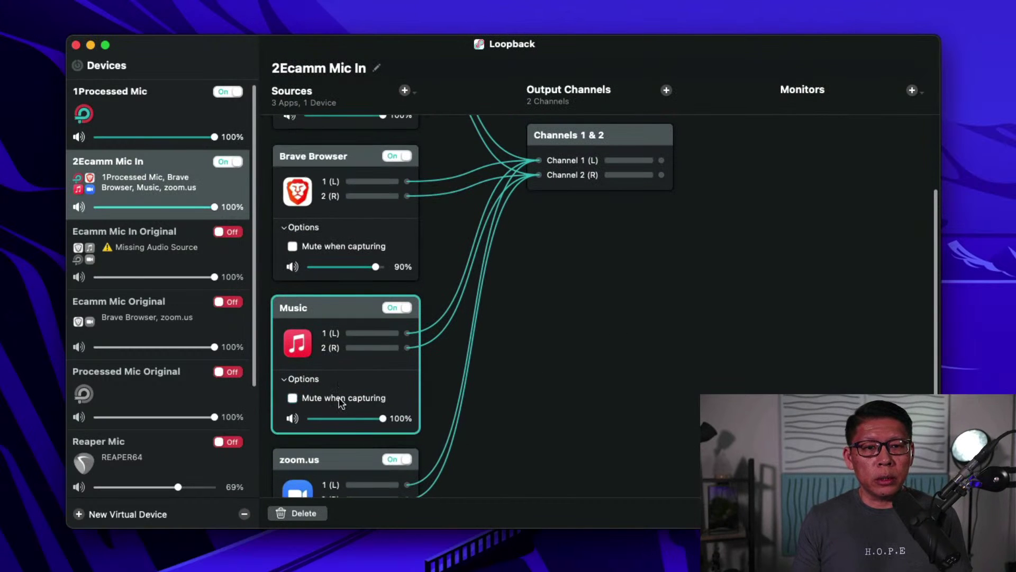
Set the volume of the Music source in 2Ecamm Mic In to 80%.
{"action": "scroll", "coordinate": [552, 364], "scroll_direction": "down", "scroll_amount": 1}
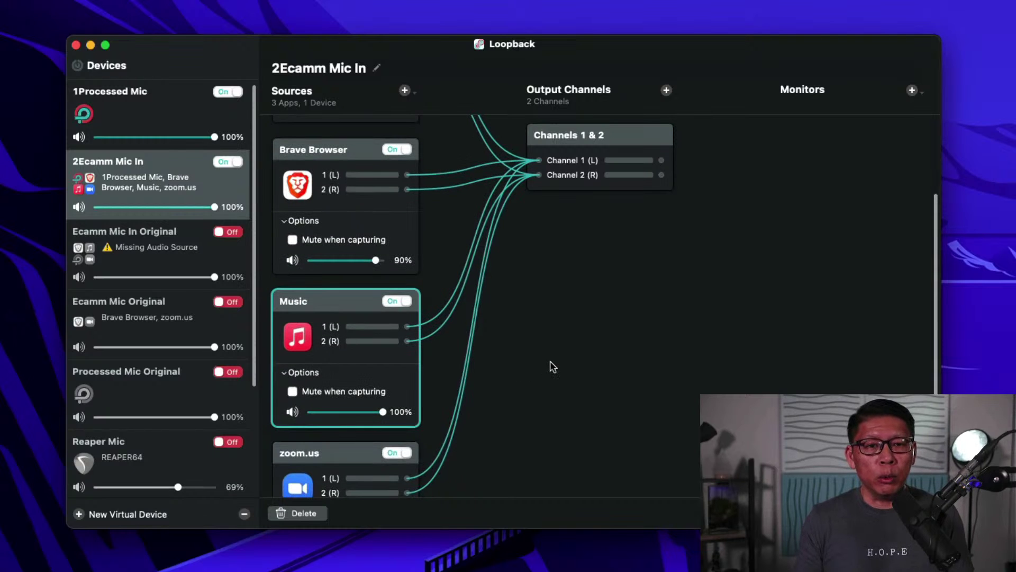
{"action": "scroll", "coordinate": [551, 360], "scroll_direction": "down", "scroll_amount": 1}
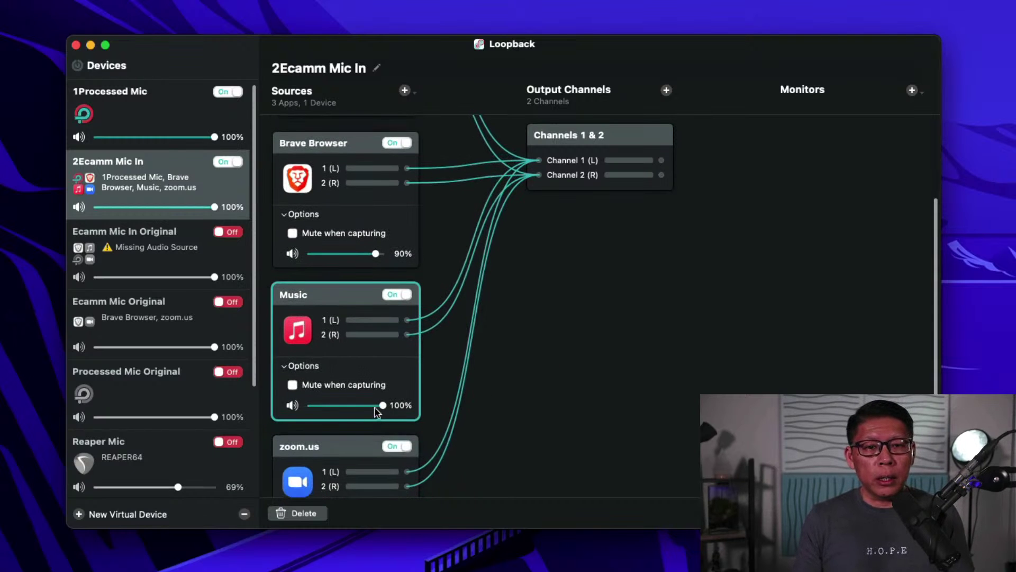
{"action": "left_click_drag", "start_coordinate": [381, 406], "coordinate": [371, 407]}
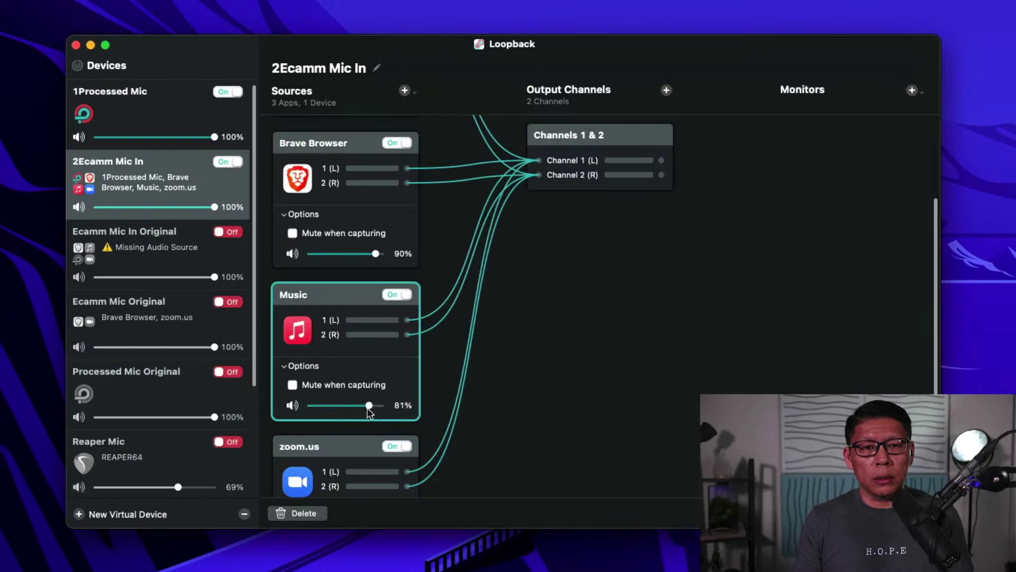
{"action": "scroll", "coordinate": [646, 355], "scroll_direction": "down", "scroll_amount": 5}
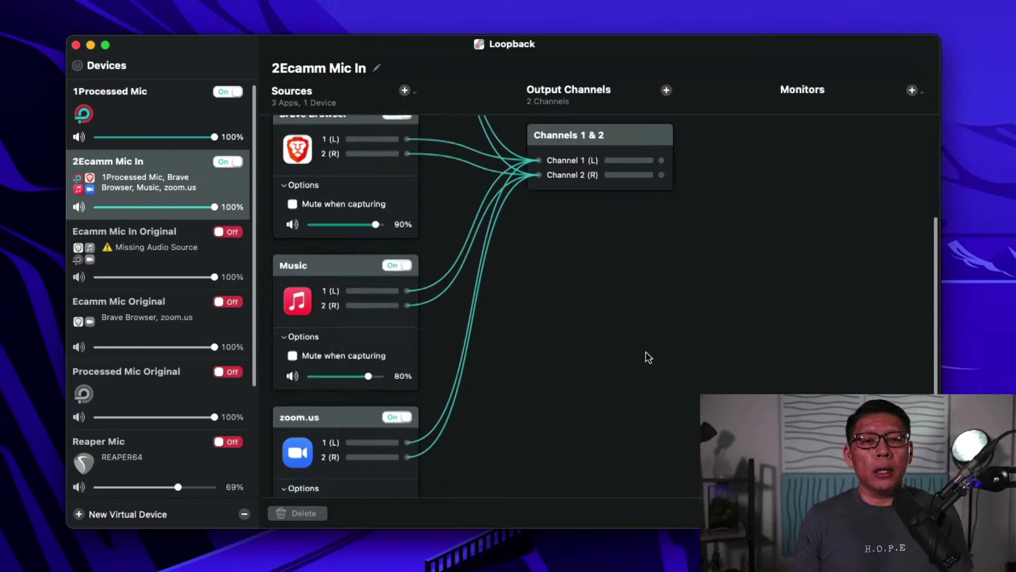
{"action": "scroll", "coordinate": [646, 354], "scroll_direction": "up", "scroll_amount": 8}
{"action": "scroll", "coordinate": [646, 353], "scroll_direction": "up", "scroll_amount": 3}
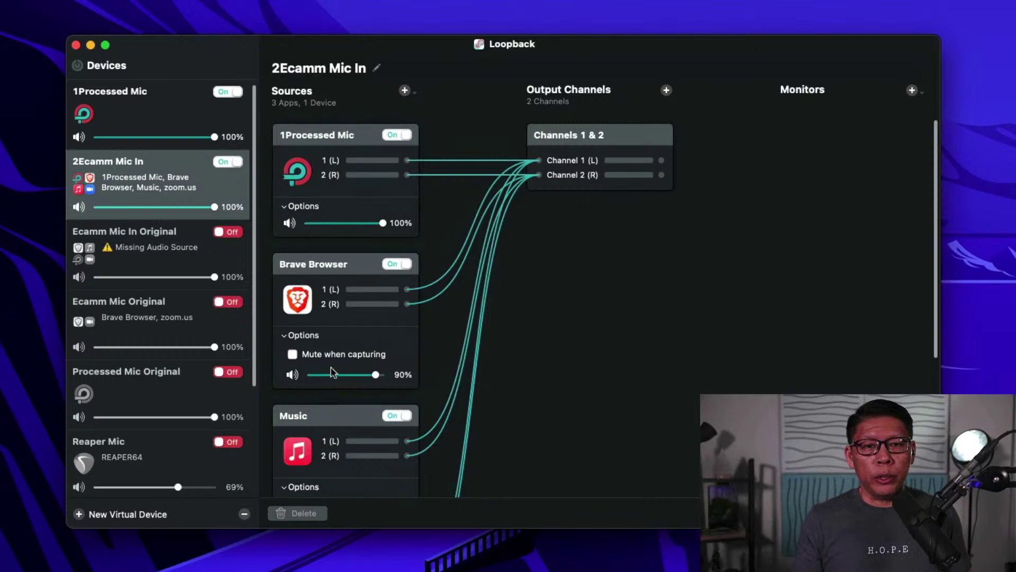
{"action": "scroll", "coordinate": [359, 412], "scroll_direction": "down", "scroll_amount": 1}
{"action": "scroll", "coordinate": [461, 423], "scroll_direction": "down", "scroll_amount": 10}
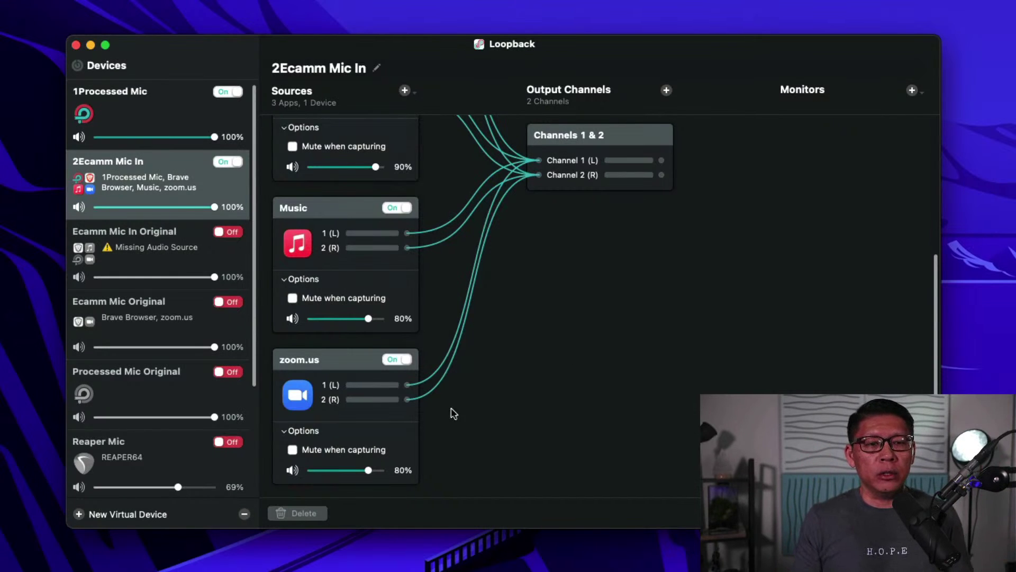
Create another virtual device and name it 3Zoom Mic In.
{"action": "left_click", "coordinate": [79, 514]}
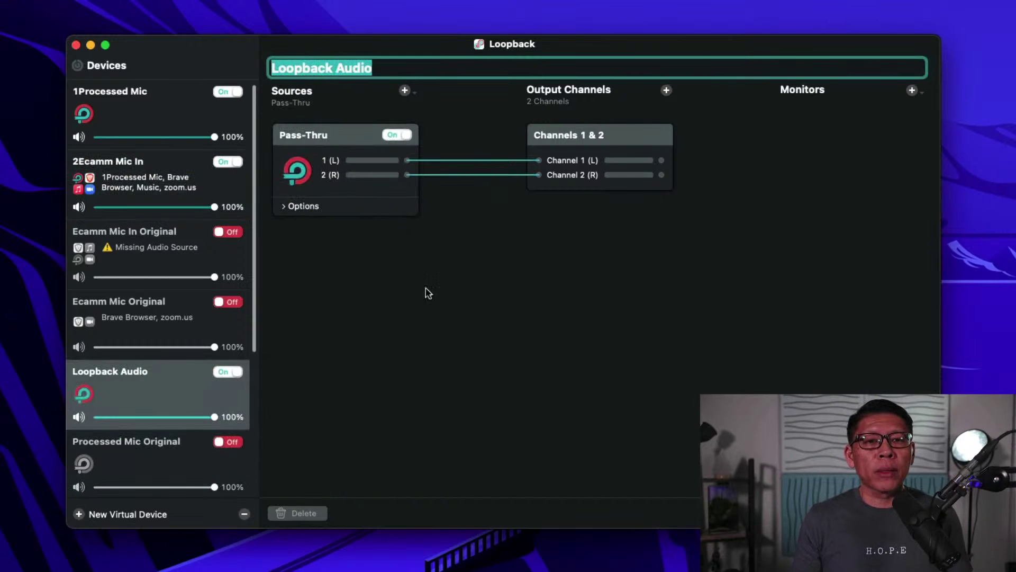
{"action": "left_click", "coordinate": [396, 68]}
{"action": "key", "text": "super+a"}
{"action": "type", "text": "3"}
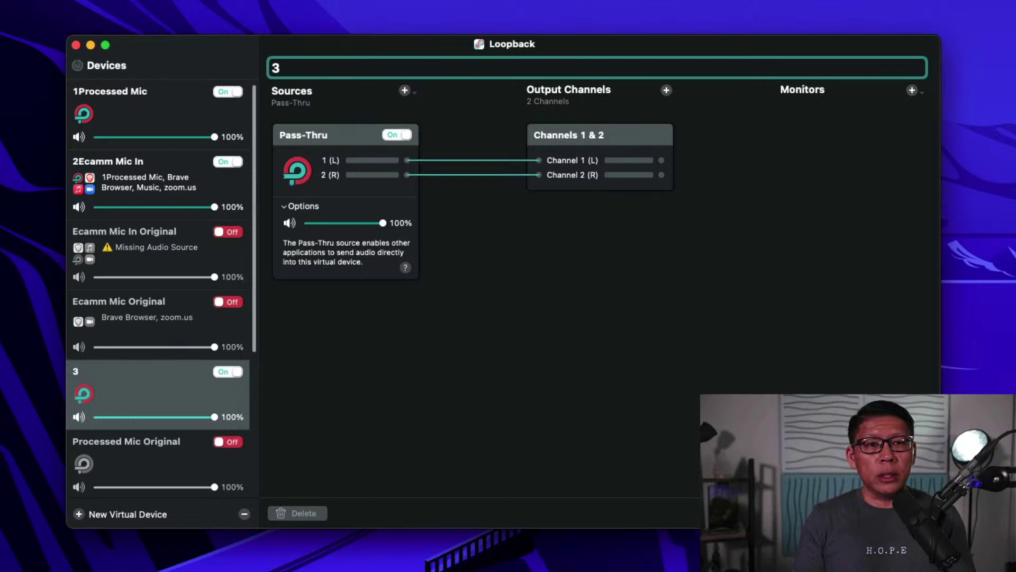
{"action": "type", "text": "Zoom"}
{"action": "type", "text": "Mic In"}
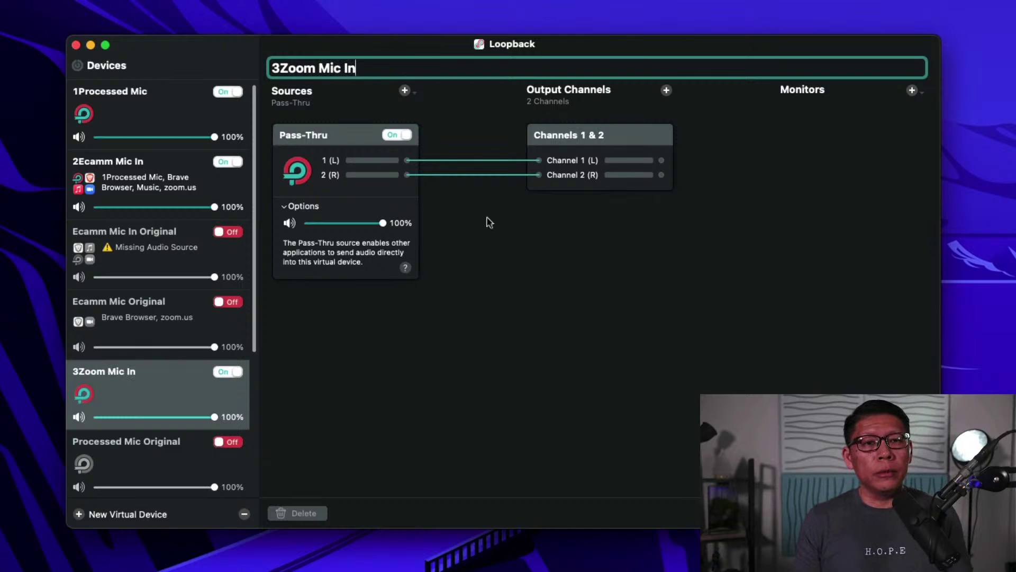
{"action": "key", "text": "Return"}
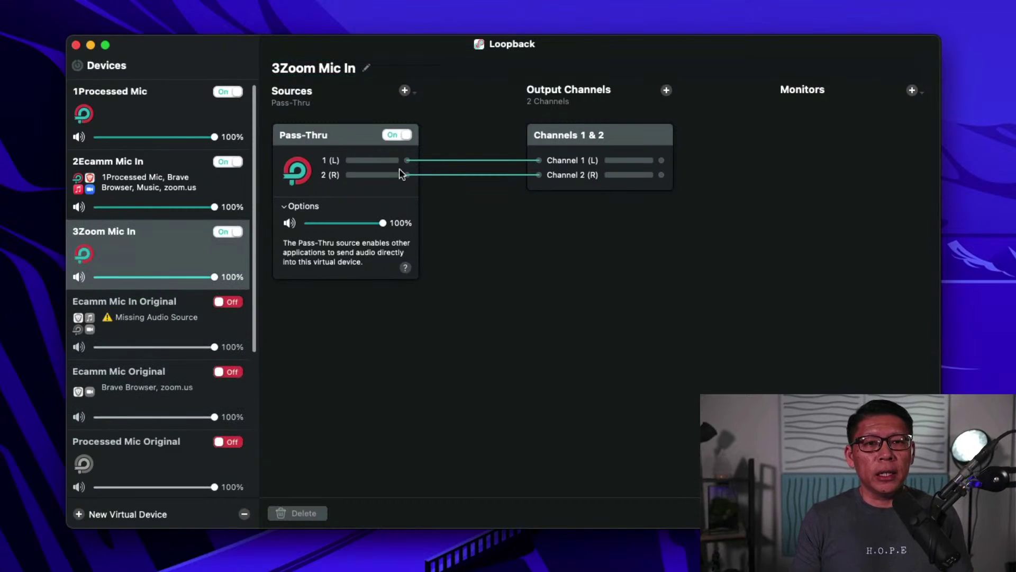
Replace the Pass-Thru source of 3Zoom Mic In with the 1Processed Mic virtual device and expand its options.
{"action": "left_click", "coordinate": [363, 145]}
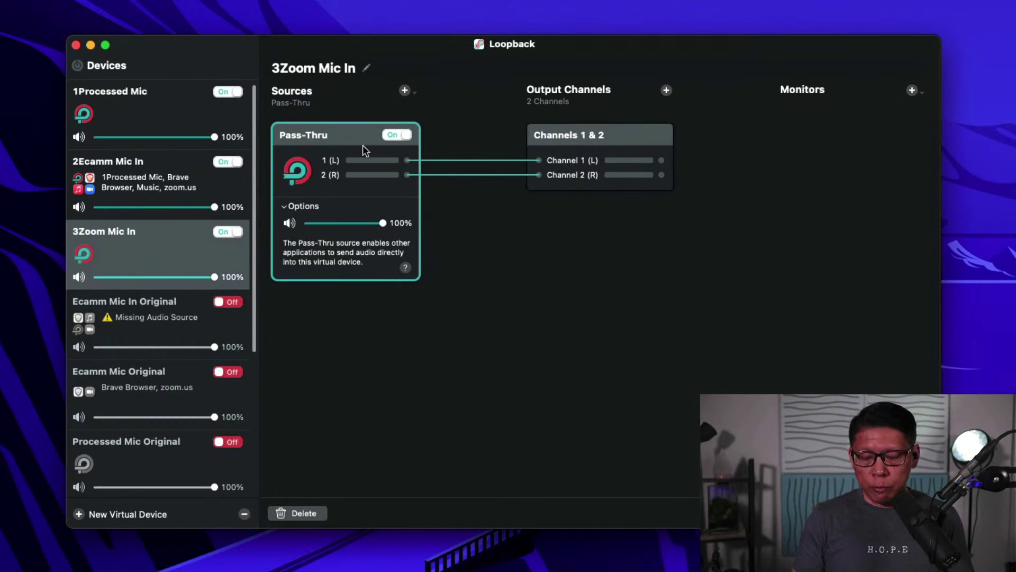
{"action": "key", "text": "Delete"}
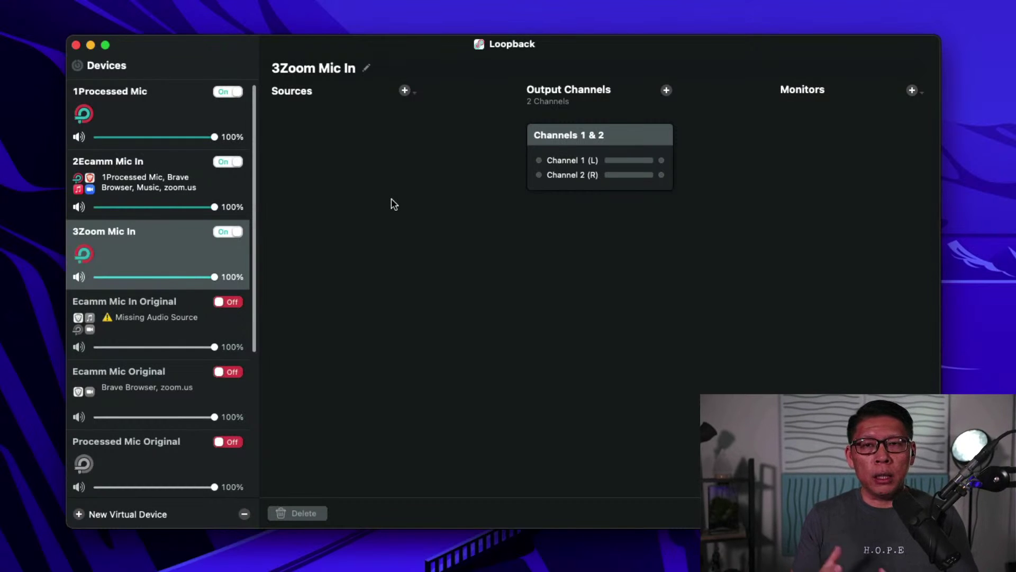
{"action": "left_click", "coordinate": [404, 90]}
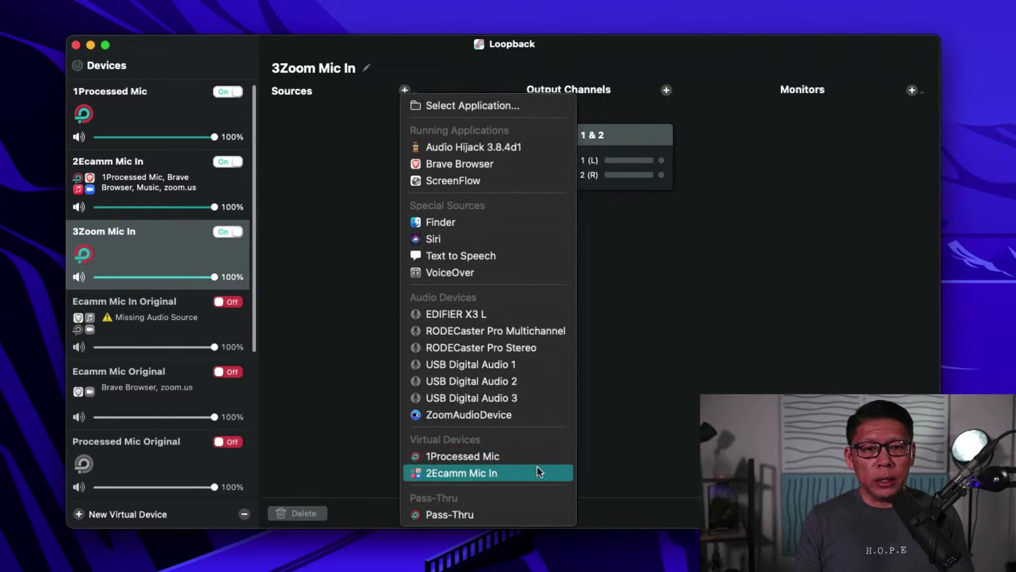
{"action": "left_click", "coordinate": [538, 455]}
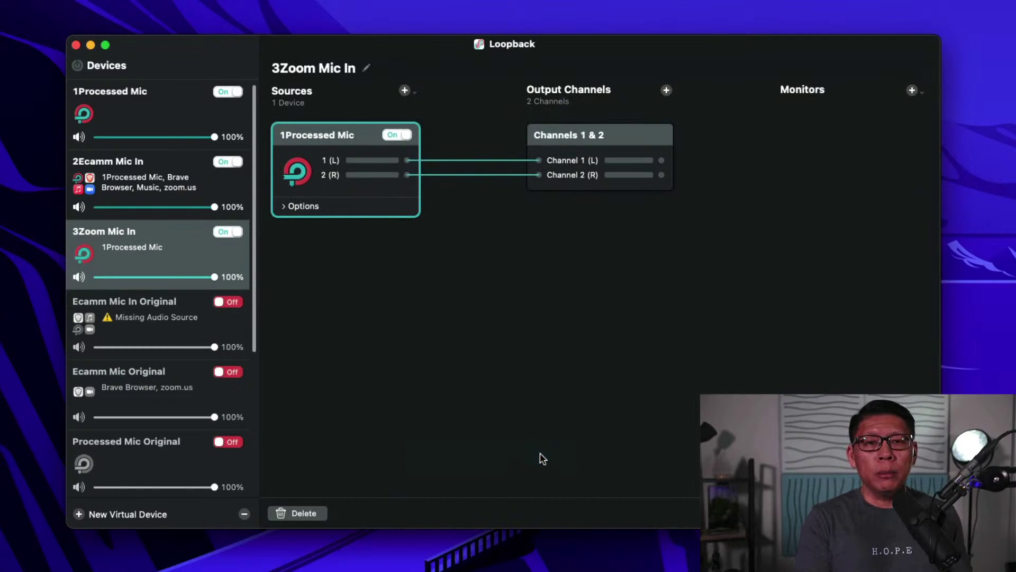
{"action": "left_click", "coordinate": [303, 206]}
{"action": "left_click", "coordinate": [391, 312]}
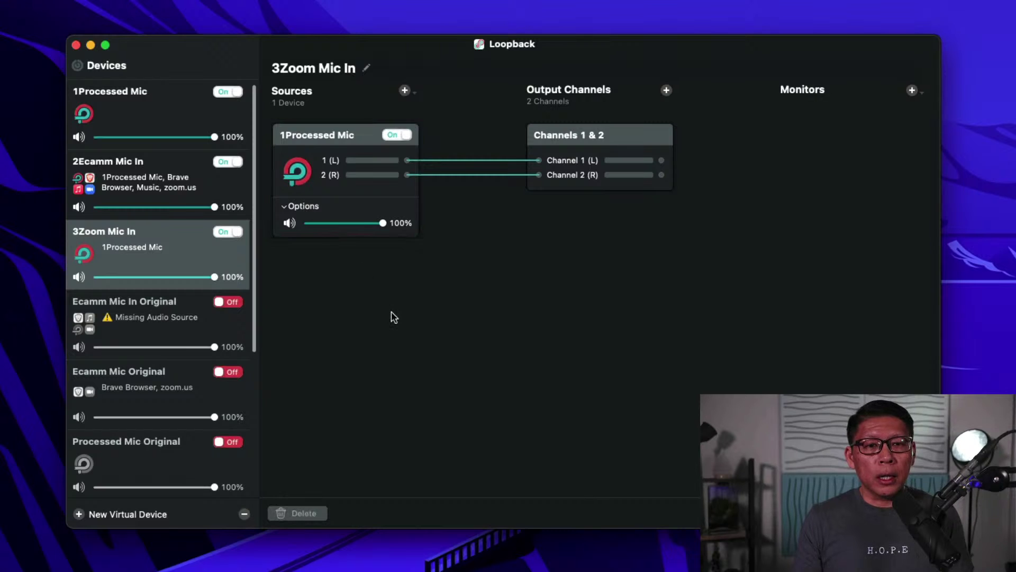
Add the Ecamm Live Beta v3.8b5 application as a source of 3Zoom Mic In.
{"action": "left_click", "coordinate": [404, 91]}
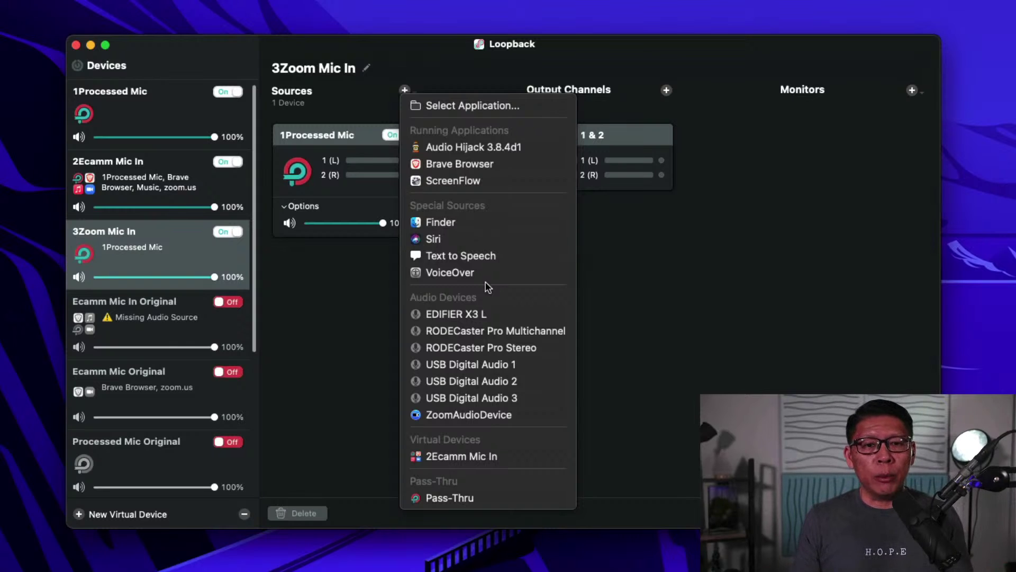
{"action": "left_click", "coordinate": [500, 106]}
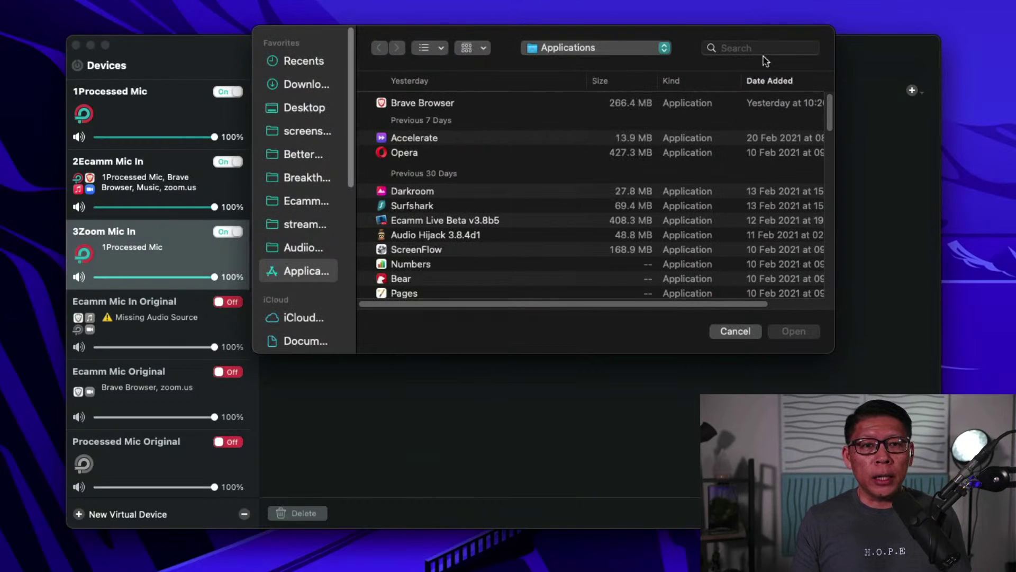
{"action": "left_click", "coordinate": [489, 221]}
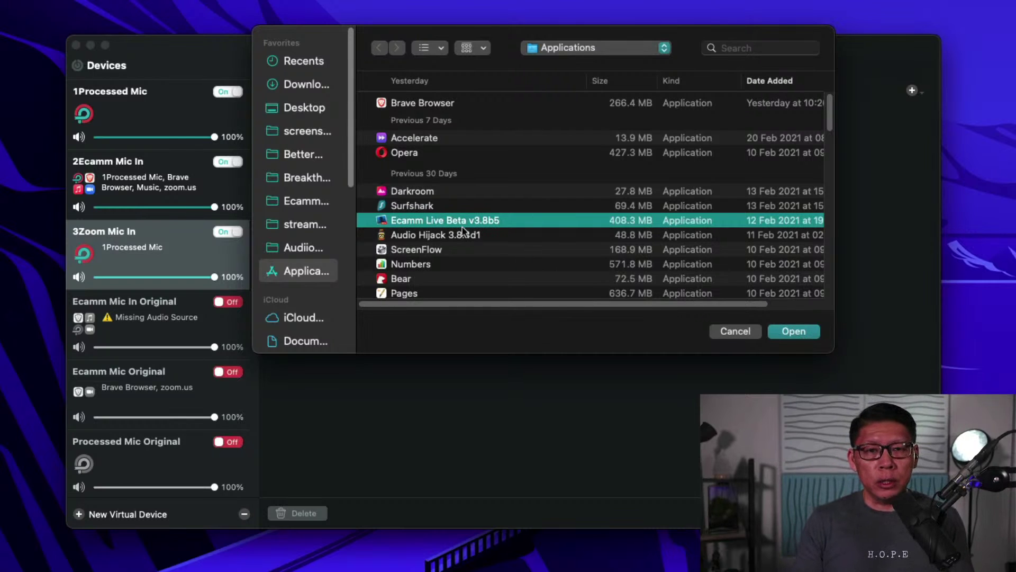
{"action": "left_click", "coordinate": [793, 331]}
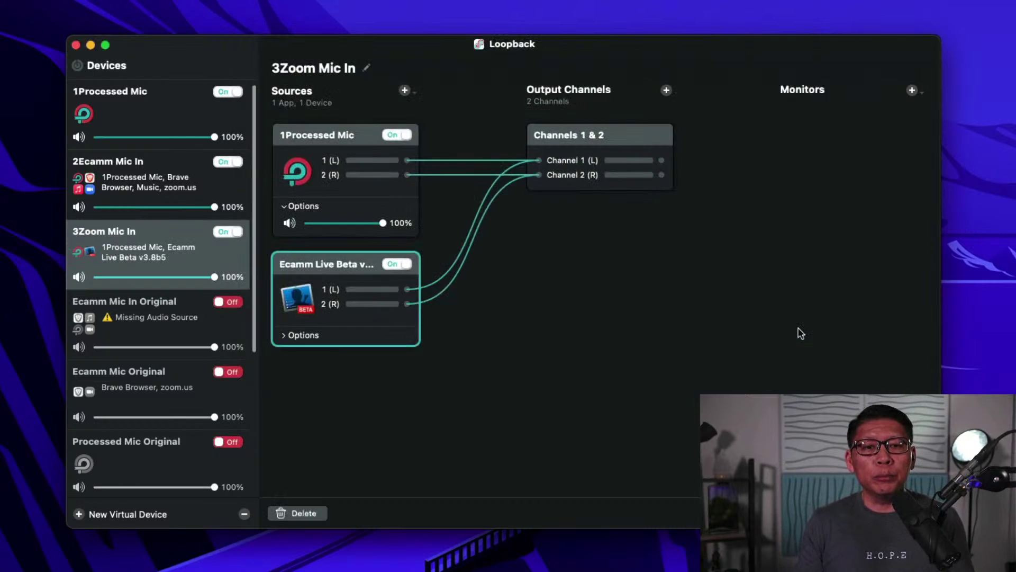
Expand the options of the Ecamm Live Beta source in 3Zoom Mic In and set its volume to 80%.
{"action": "left_click", "coordinate": [303, 335]}
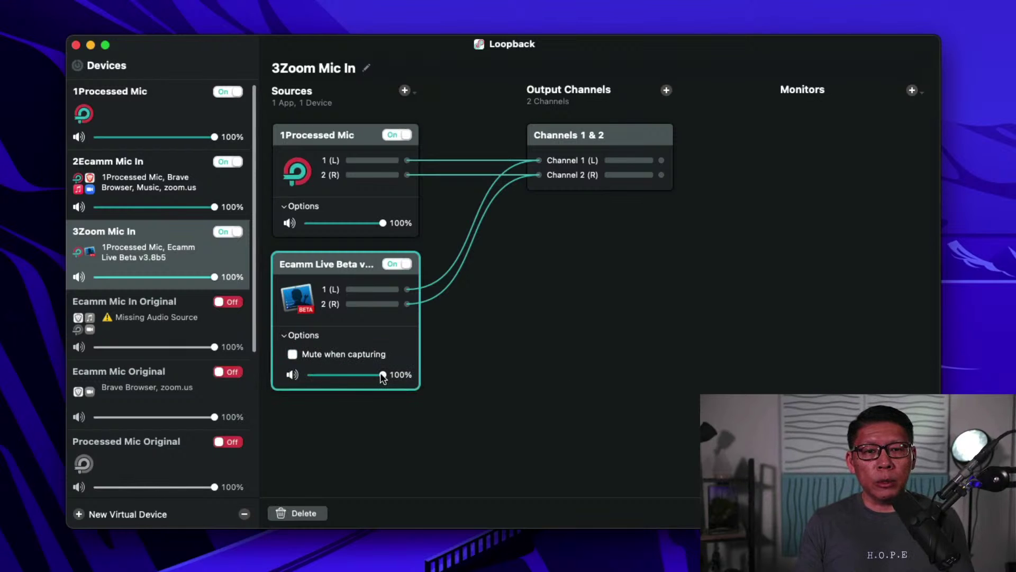
{"action": "left_click_drag", "start_coordinate": [381, 372], "coordinate": [367, 381]}
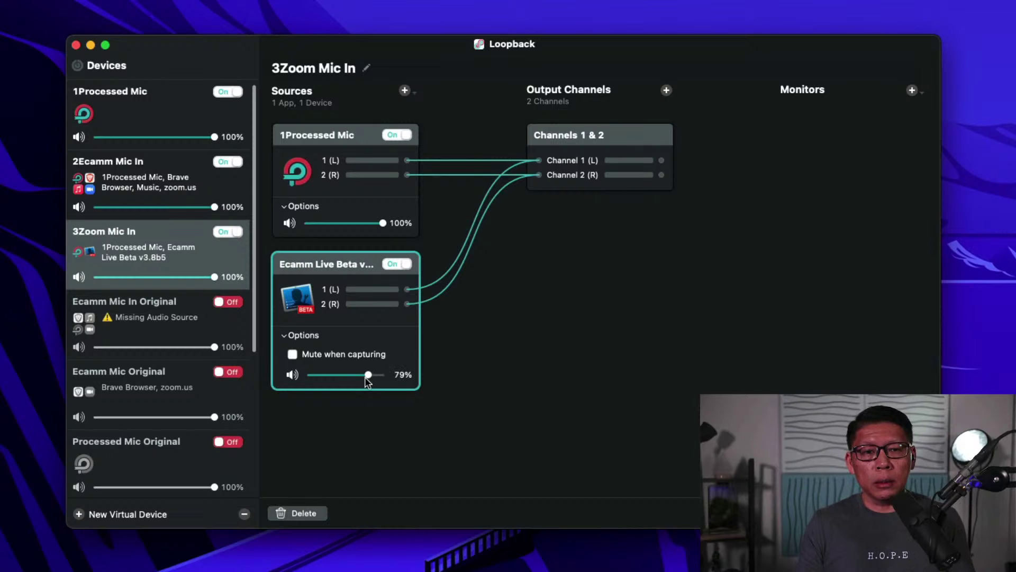
{"action": "left_click_drag", "start_coordinate": [369, 381], "coordinate": [370, 379]}
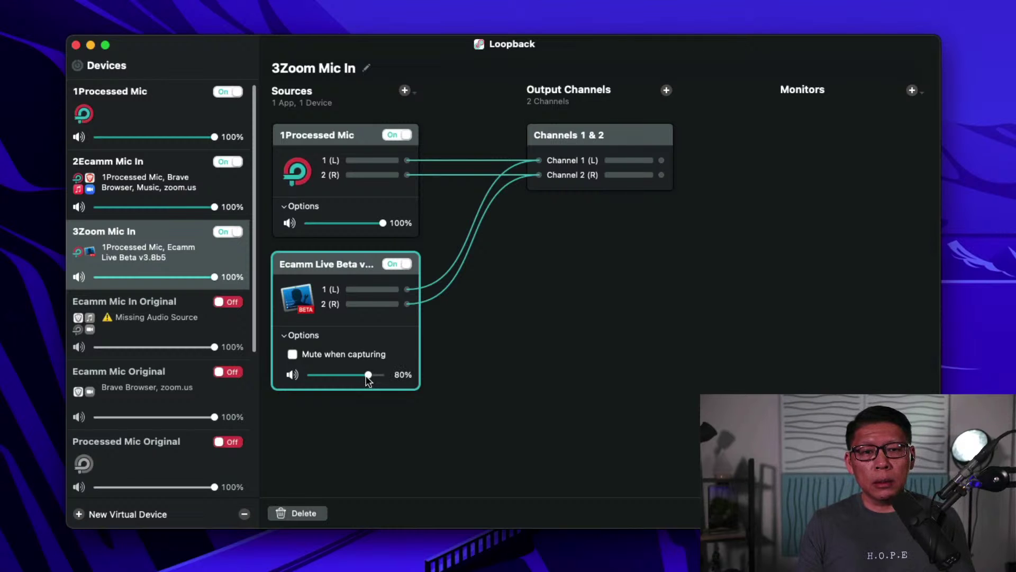
{"action": "left_click", "coordinate": [507, 395]}
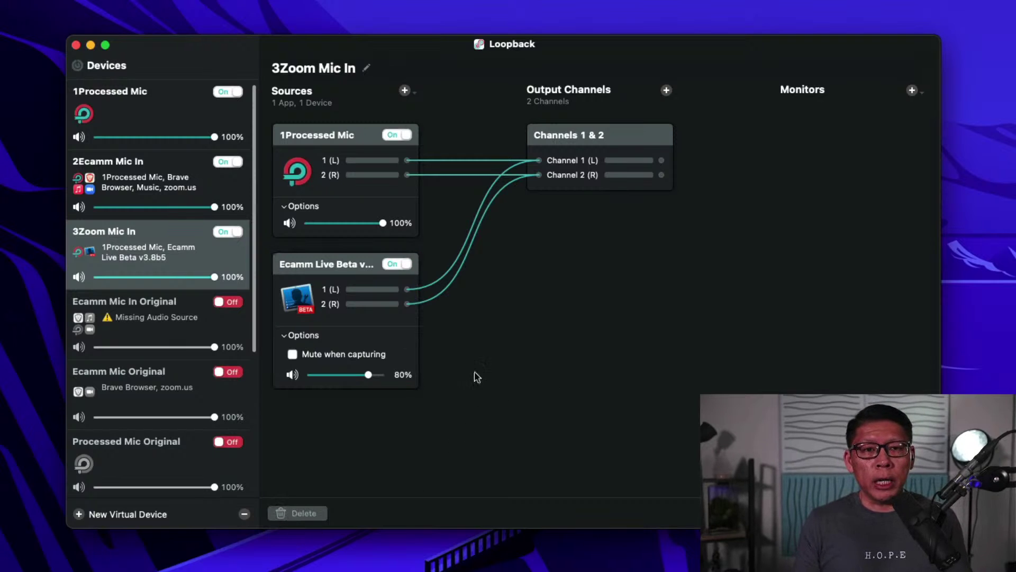
Add Brave Browser as a source of 3Zoom Mic In, with Mute when capturing turned off and its volume at 80%.
{"action": "left_click", "coordinate": [405, 91]}
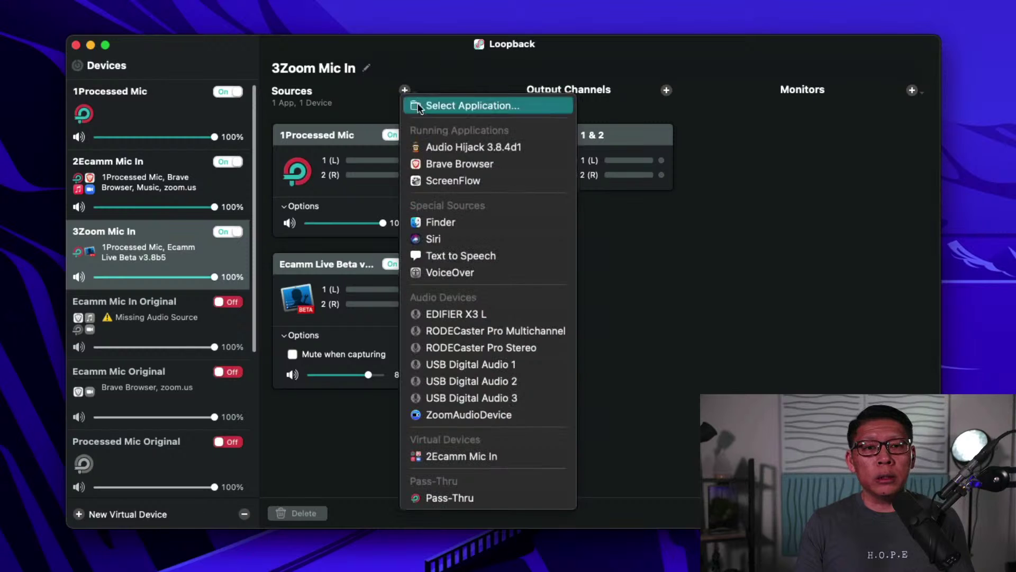
{"action": "left_click", "coordinate": [472, 161]}
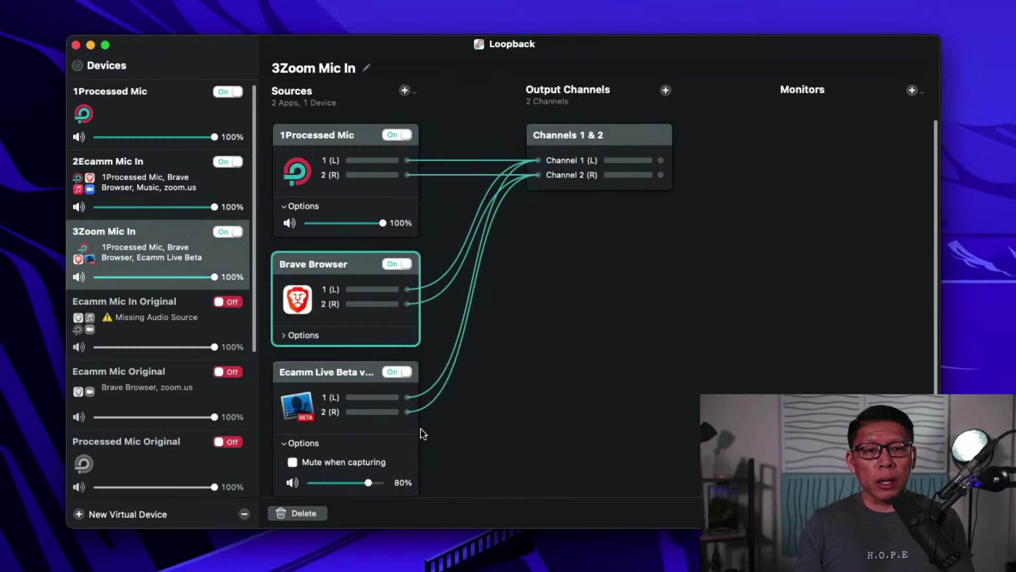
{"action": "left_click", "coordinate": [307, 335]}
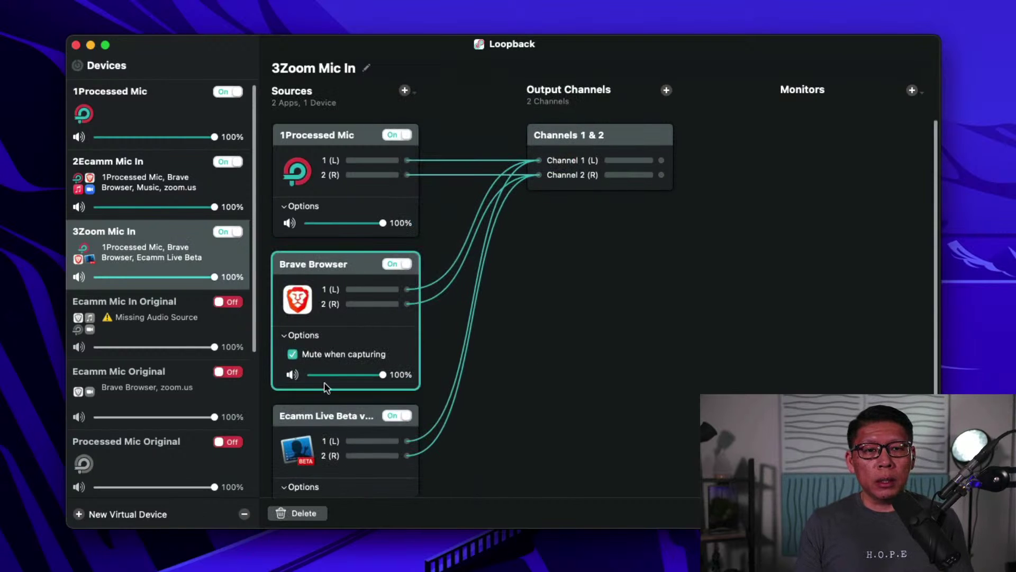
{"action": "left_click_drag", "start_coordinate": [380, 374], "coordinate": [372, 374]}
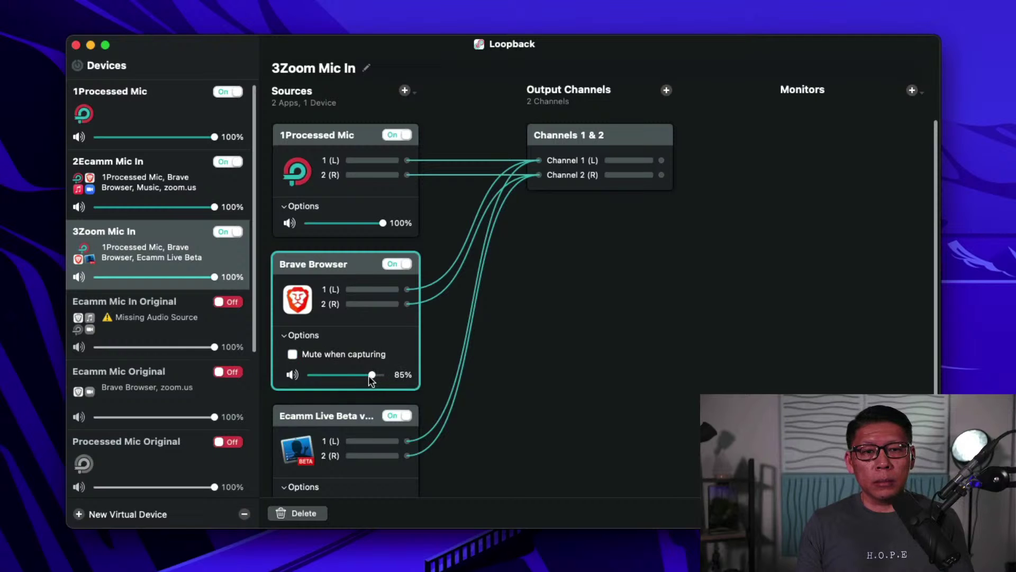
{"action": "left_click_drag", "start_coordinate": [369, 374], "coordinate": [367, 374]}
{"action": "left_click", "coordinate": [531, 364]}
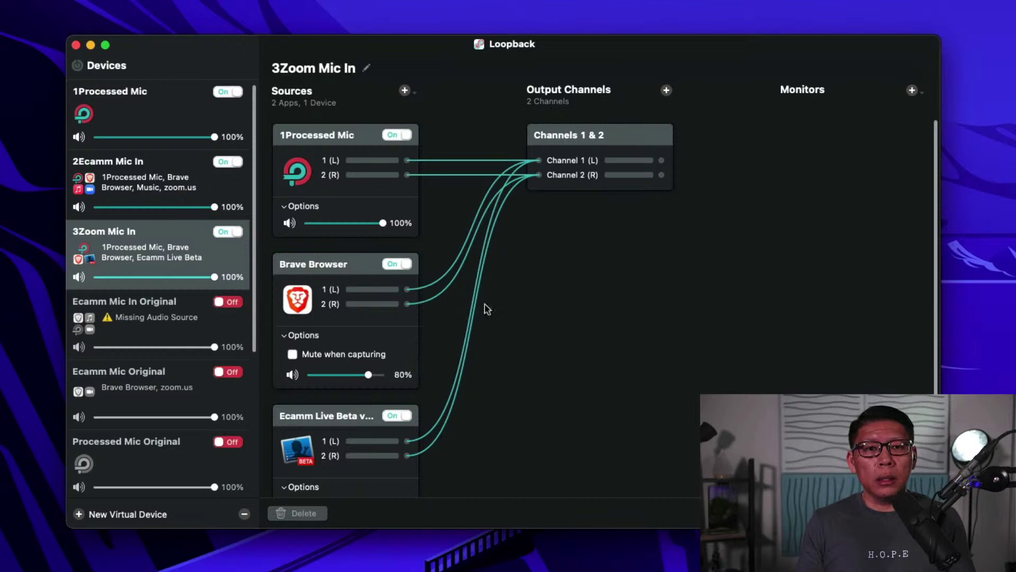
Find the Music application by searching for "music" and add it as a source of 3Zoom Mic In.
{"action": "left_click", "coordinate": [405, 91]}
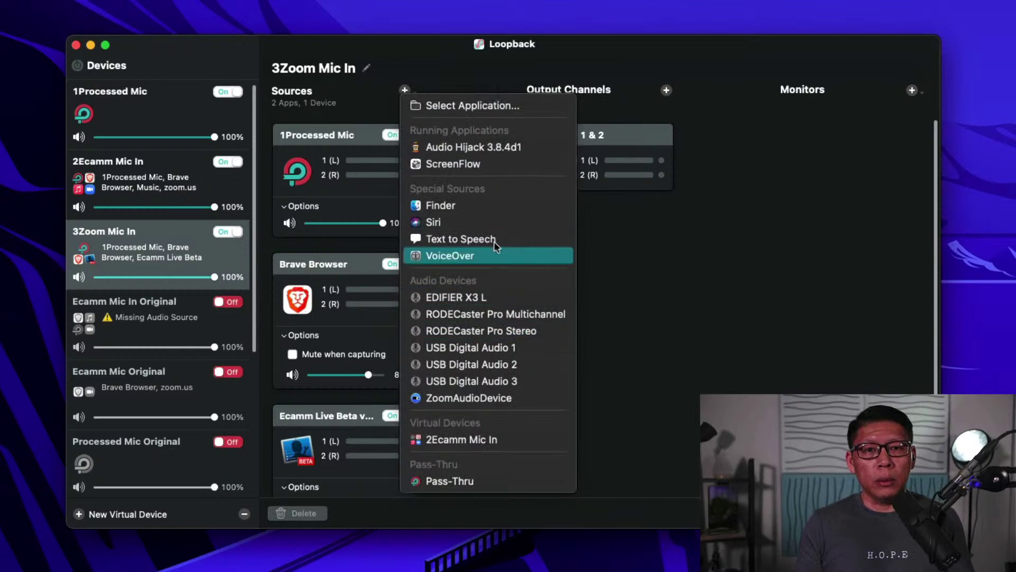
{"action": "left_click", "coordinate": [526, 109]}
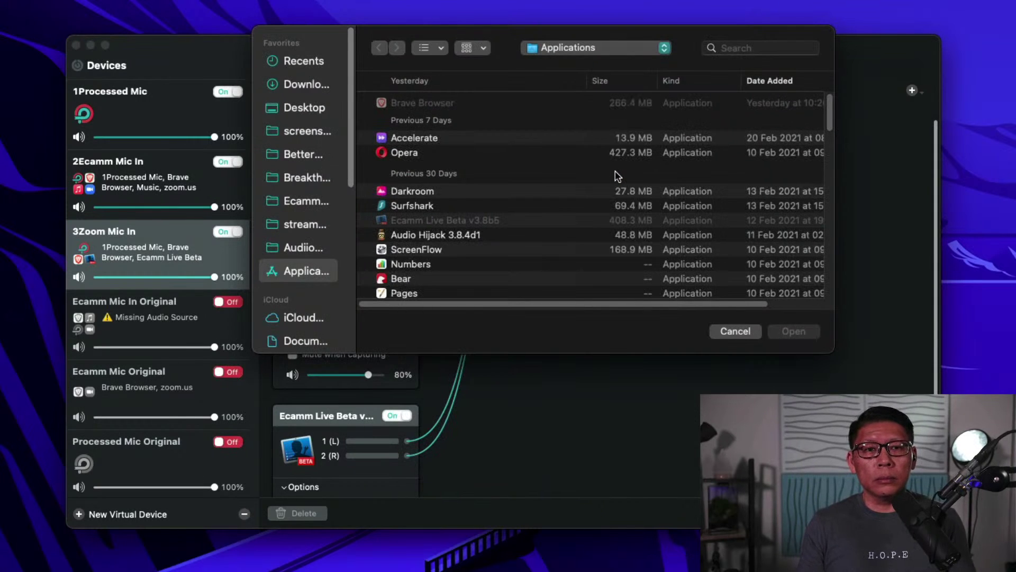
{"action": "left_click", "coordinate": [773, 49]}
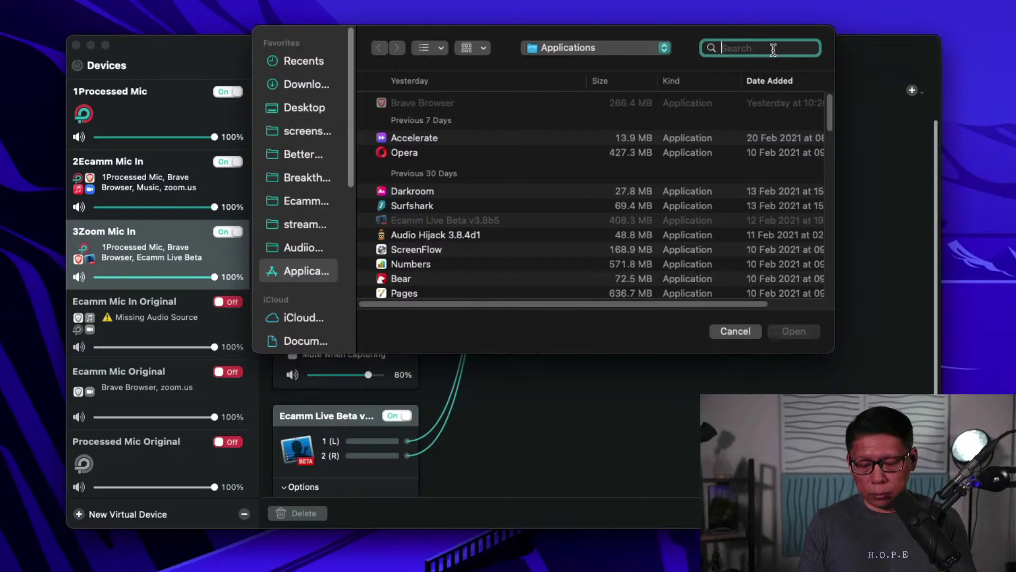
{"action": "type", "text": "music"}
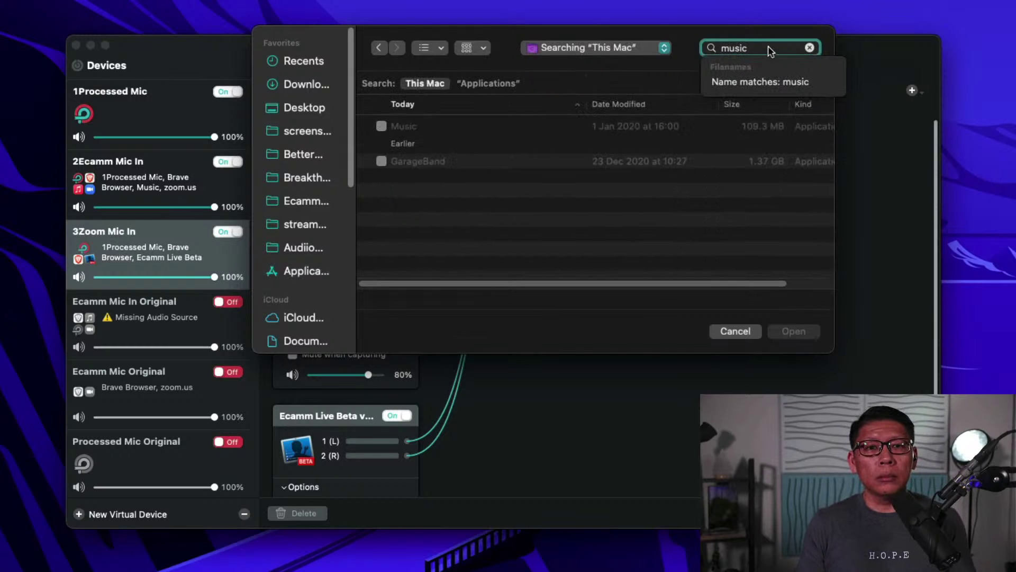
{"action": "key", "text": "Tab"}
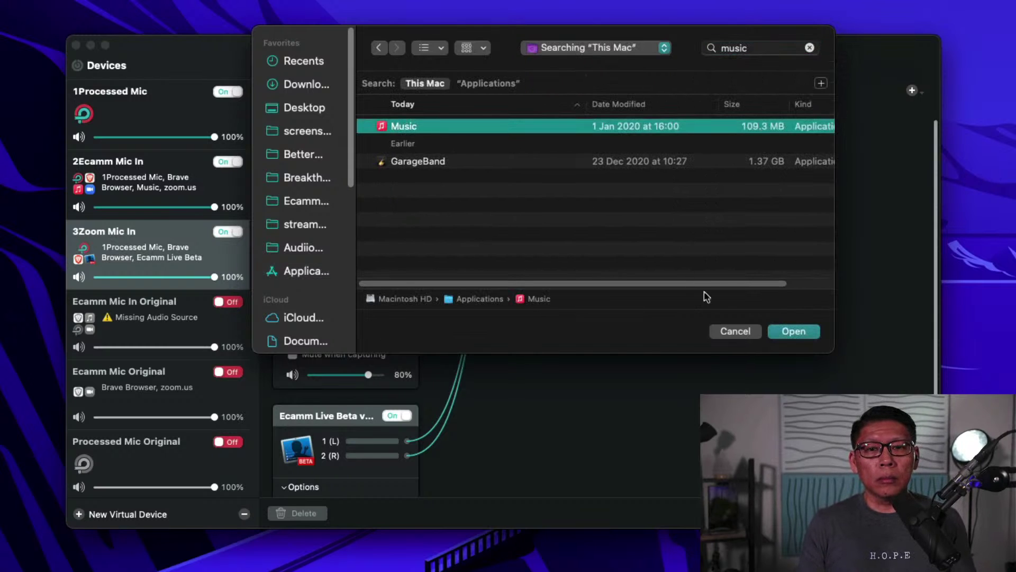
{"action": "left_click", "coordinate": [788, 333]}
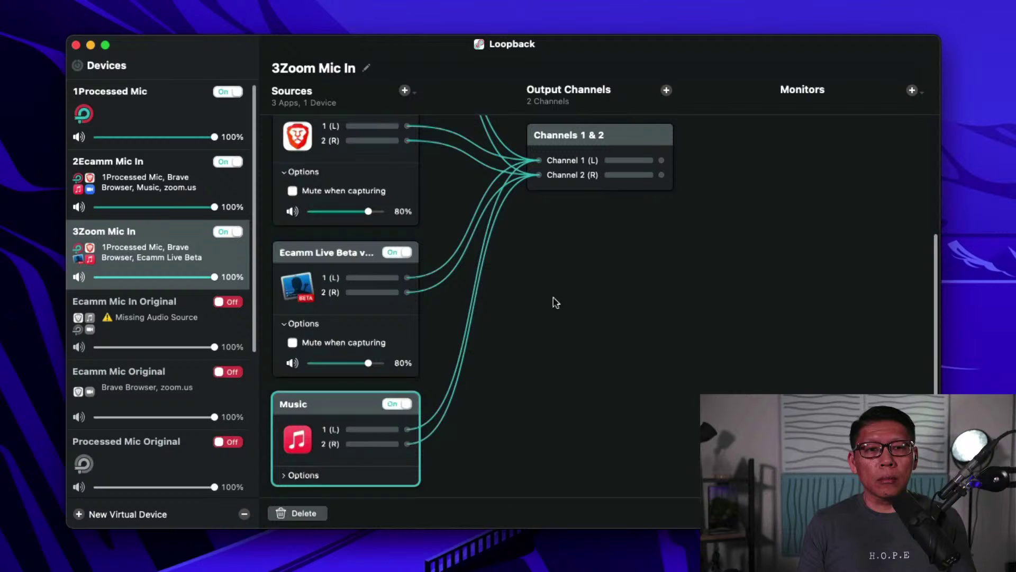
Expand the options of the Music source in 3Zoom Mic In and set its volume to 80%.
{"action": "left_click", "coordinate": [321, 474]}
{"action": "scroll", "coordinate": [413, 450], "scroll_direction": "down", "scroll_amount": 1}
{"action": "scroll", "coordinate": [412, 450], "scroll_direction": "down", "scroll_amount": 1}
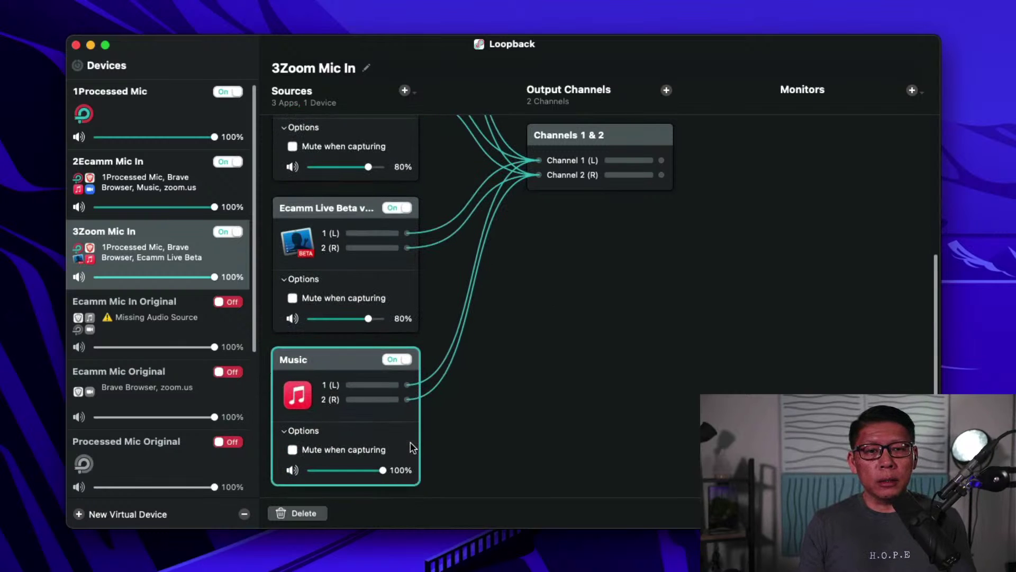
{"action": "left_click_drag", "start_coordinate": [381, 474], "coordinate": [366, 476]}
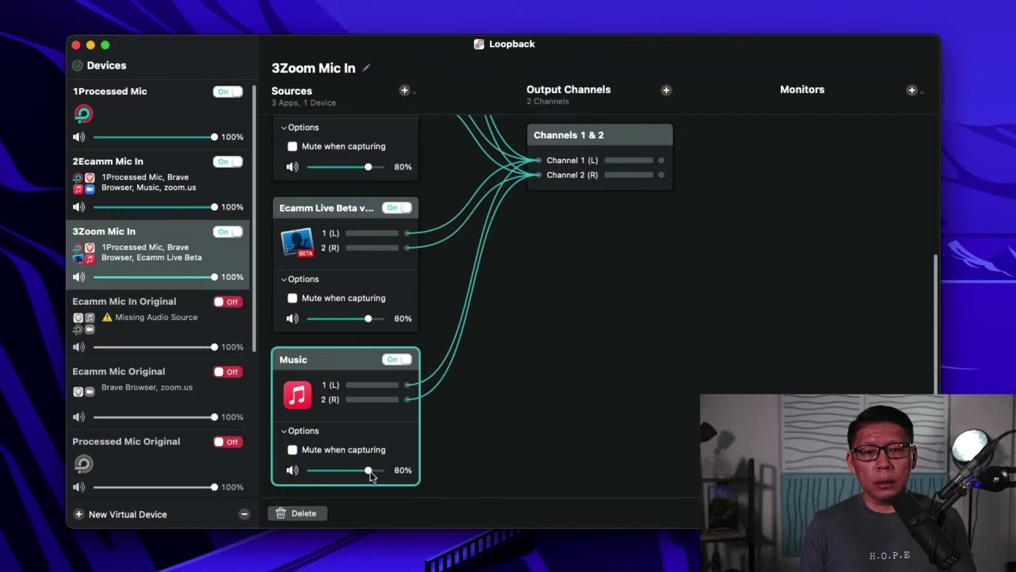
Review the sources and volumes of the 3Zoom Mic In and 2Ecamm Mic In devices.
{"action": "scroll", "coordinate": [599, 400], "scroll_direction": "up", "scroll_amount": 5}
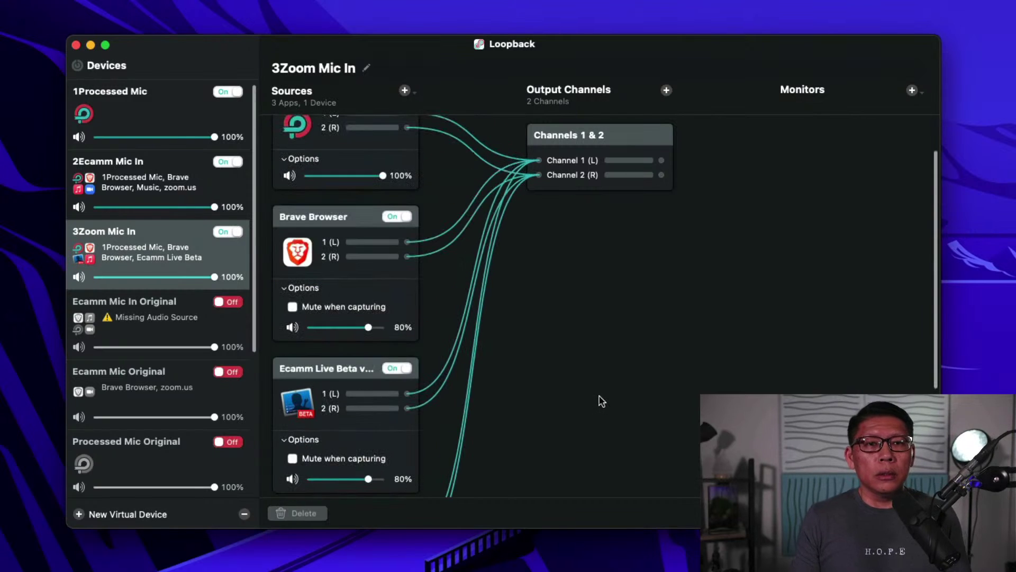
{"action": "scroll", "coordinate": [617, 402], "scroll_direction": "up", "scroll_amount": 2}
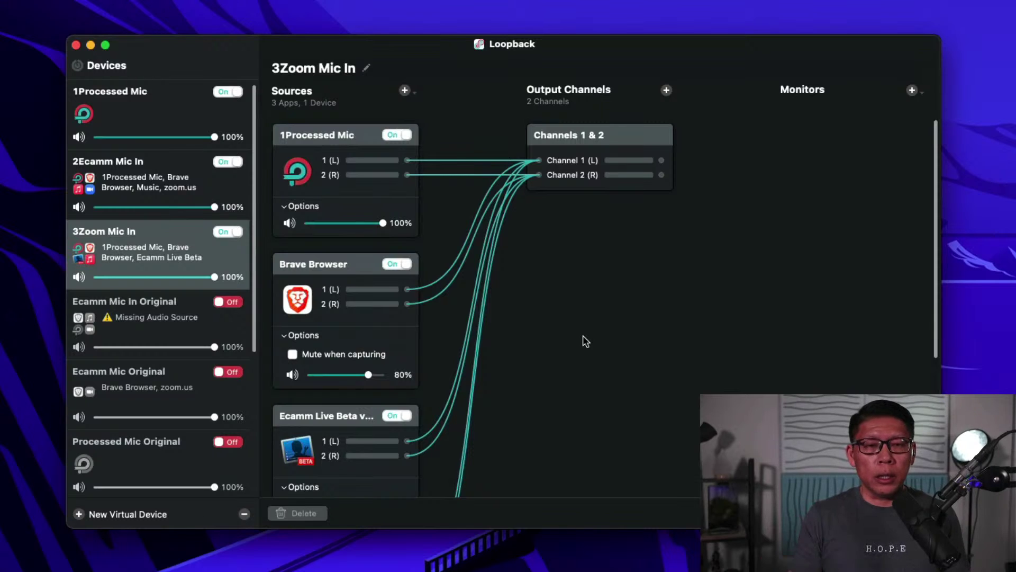
{"action": "left_click", "coordinate": [166, 177]}
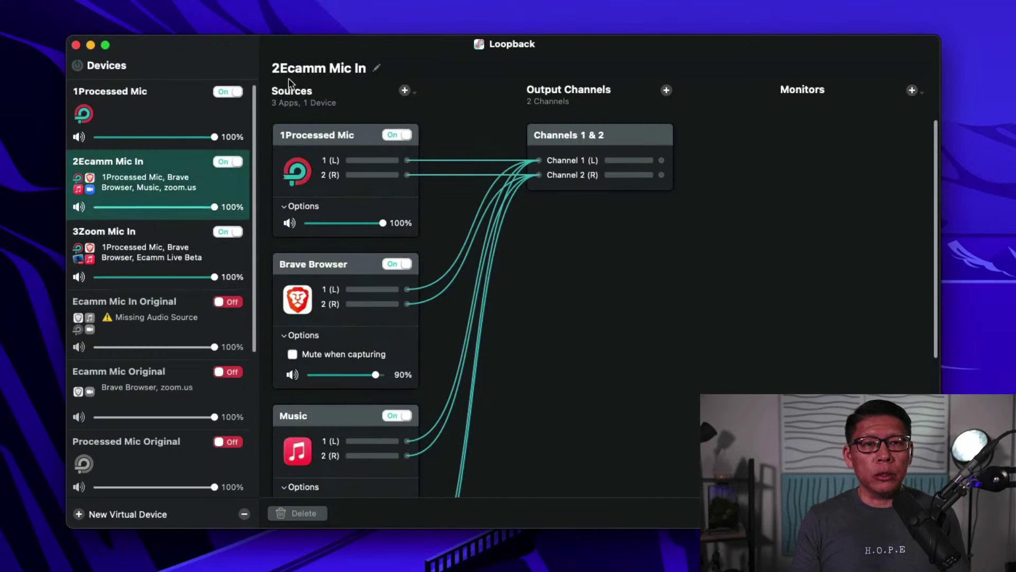
{"action": "left_click", "coordinate": [169, 237]}
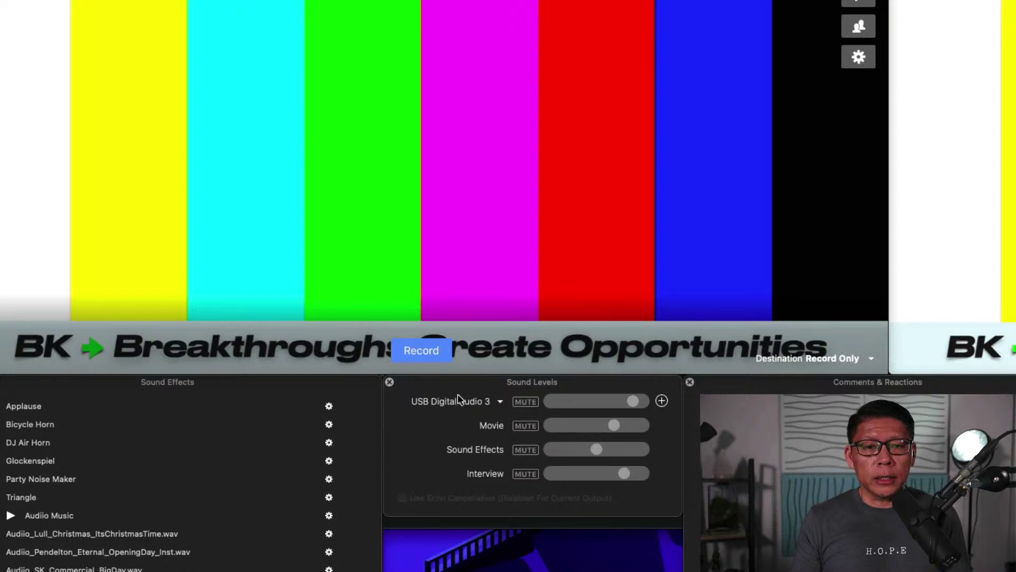
In Ecamm Live, choose 2Ecamm Mic In as the microphone input in the sound levels.
{"action": "left_click", "coordinate": [502, 401]}
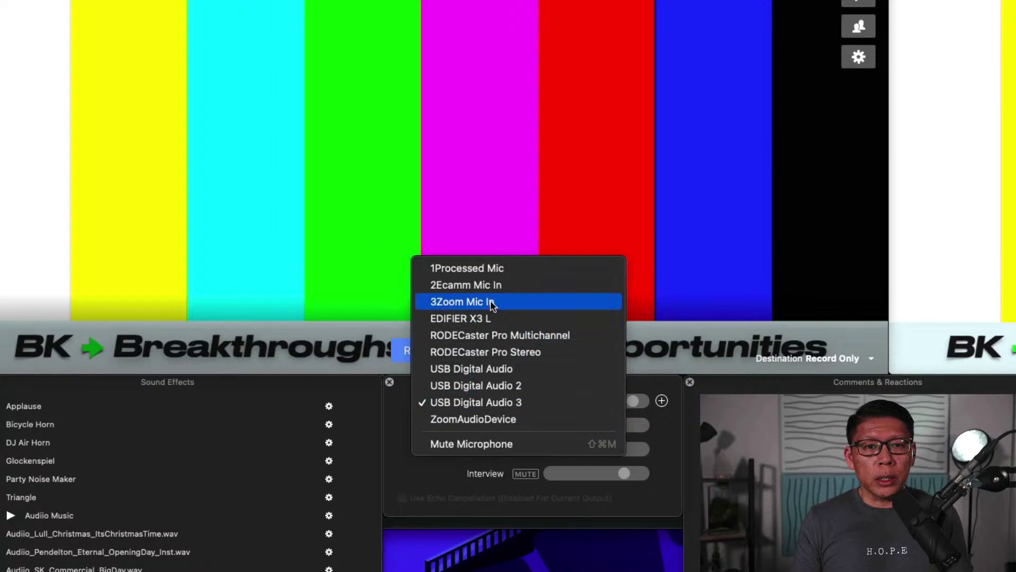
{"action": "left_click", "coordinate": [500, 284]}
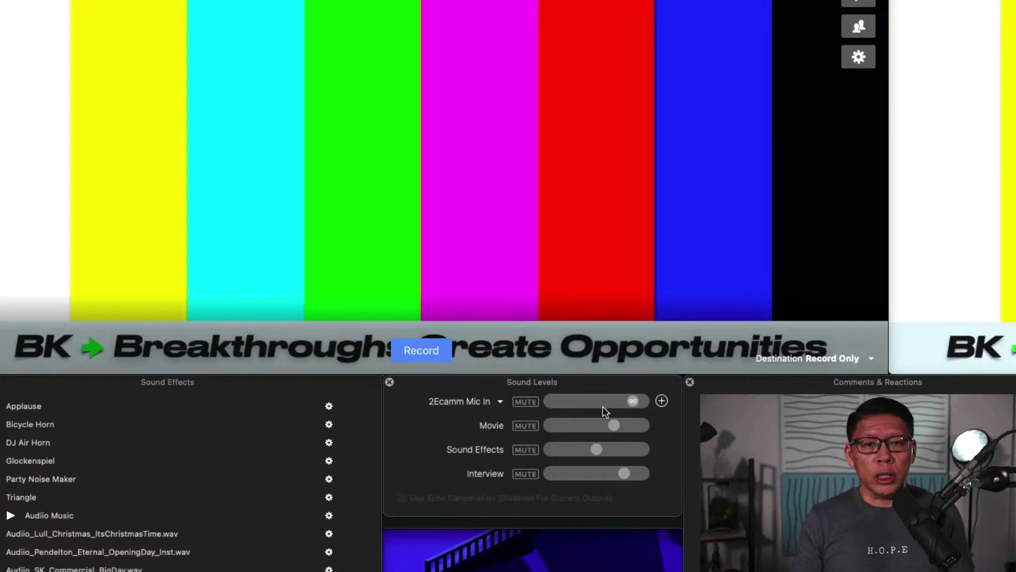
{"action": "mouse_move", "coordinate": [614, 406]}
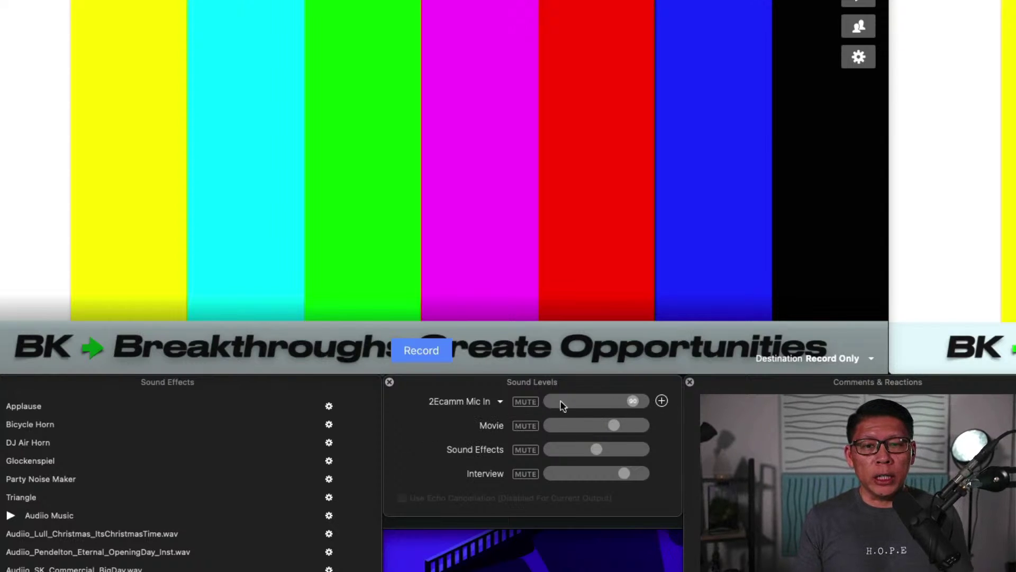
{"action": "mouse_move", "coordinate": [561, 405]}
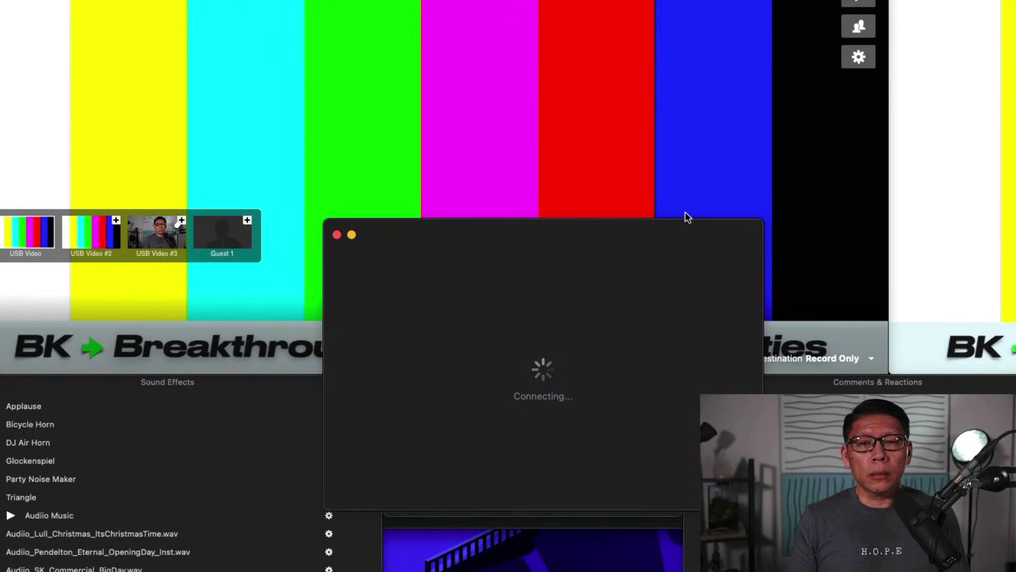
In Zoom, open the audio settings and choose 3Zoom Mic In as the microphone.
{"action": "left_click", "coordinate": [844, 153]}
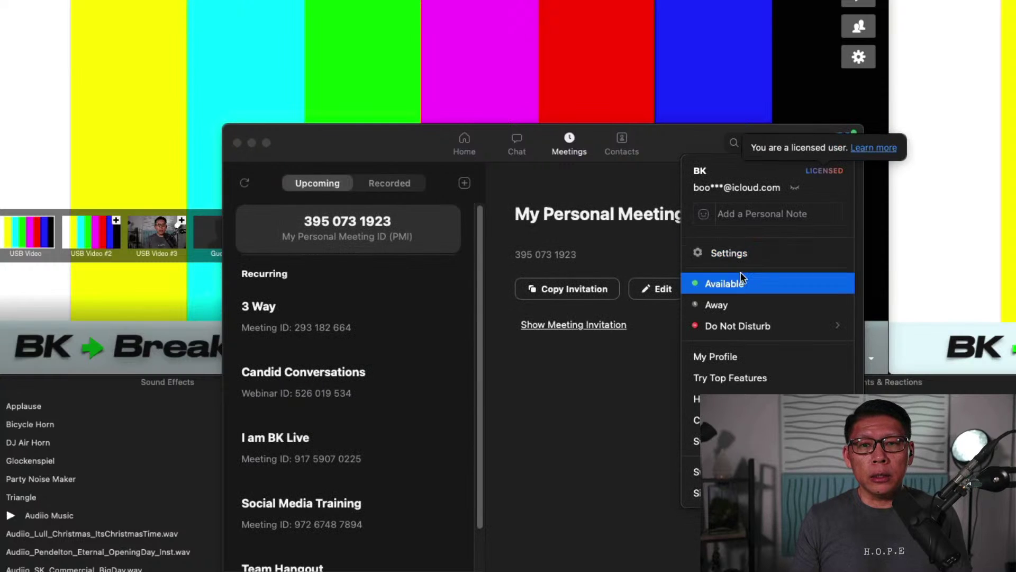
{"action": "left_click", "coordinate": [738, 253]}
{"action": "left_click", "coordinate": [324, 100]}
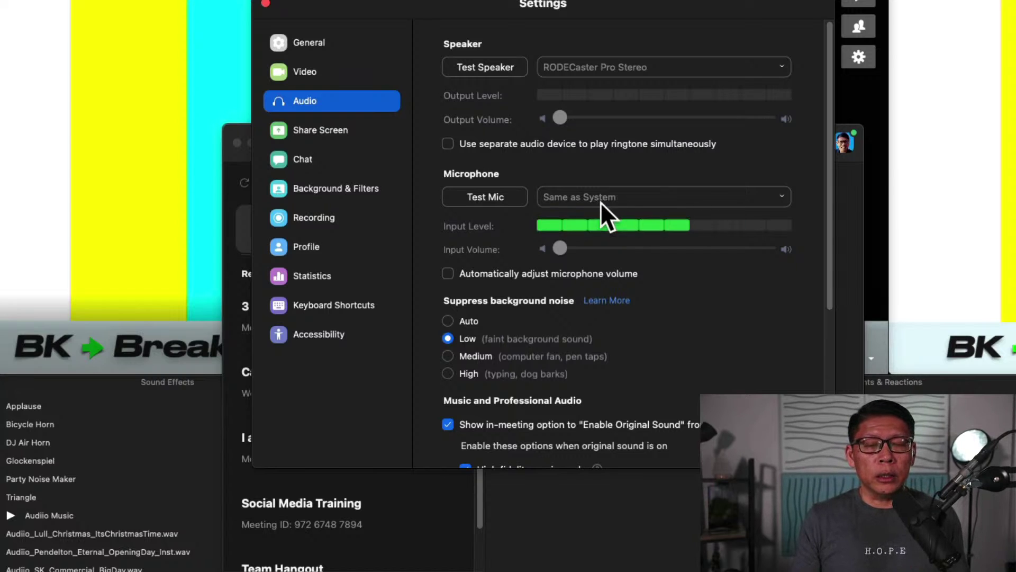
{"action": "left_click", "coordinate": [622, 197]}
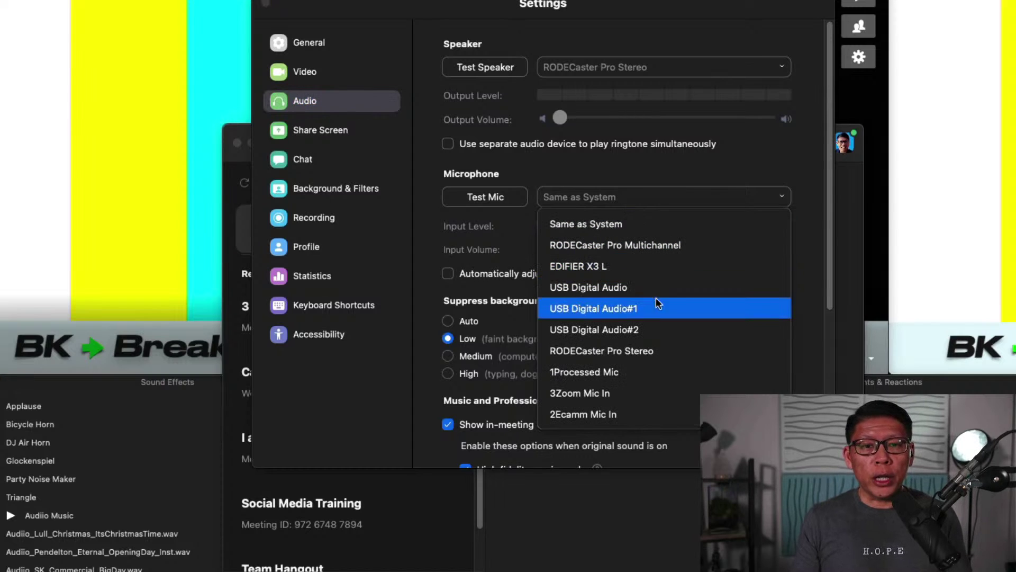
{"action": "left_click", "coordinate": [672, 392]}
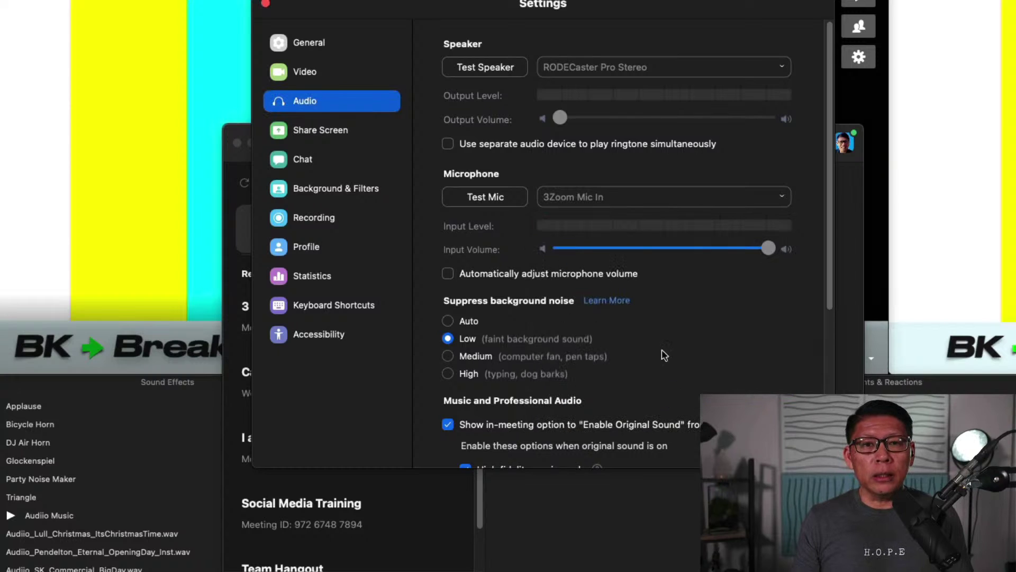